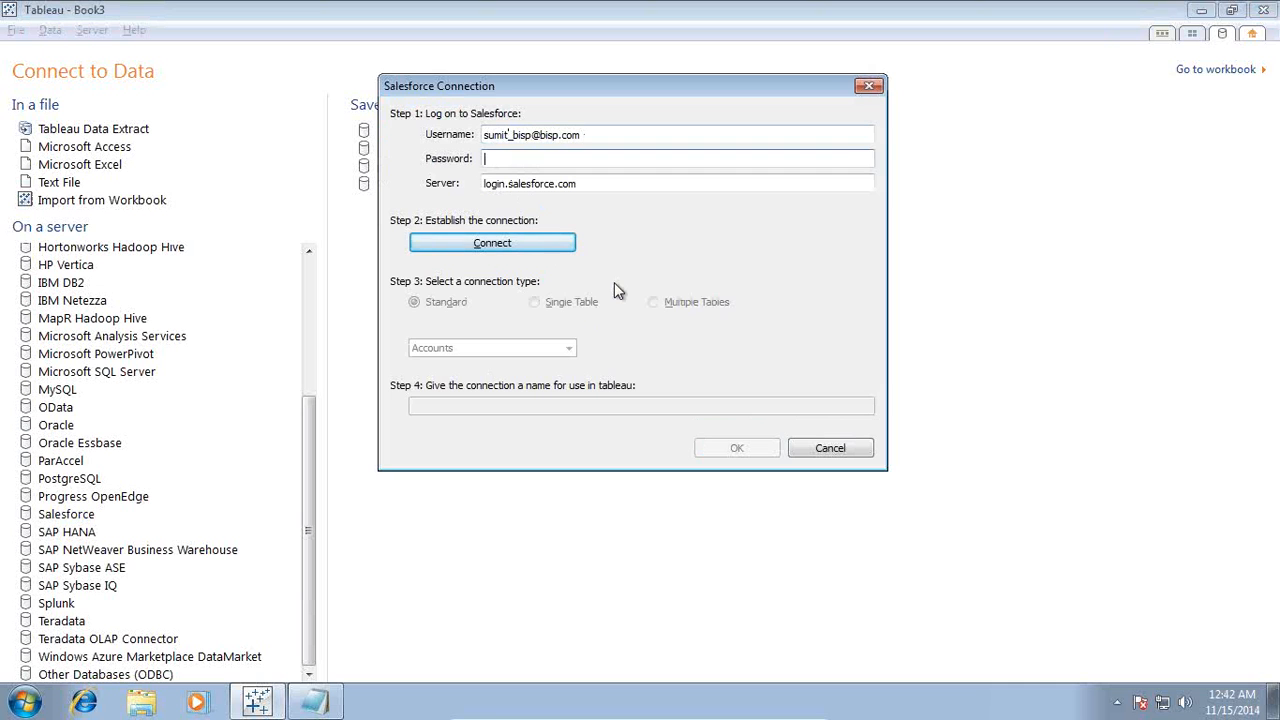
- Enter the account password for the Salesforce connection
text(••••)
key(BackSpace)
key(BackSpace)
key(BackSpace)
key(BackSpace)
key(BackSpace)
key(BackSpace)
key(BackSpace)
key(BackSpace)
text(•••••••••)
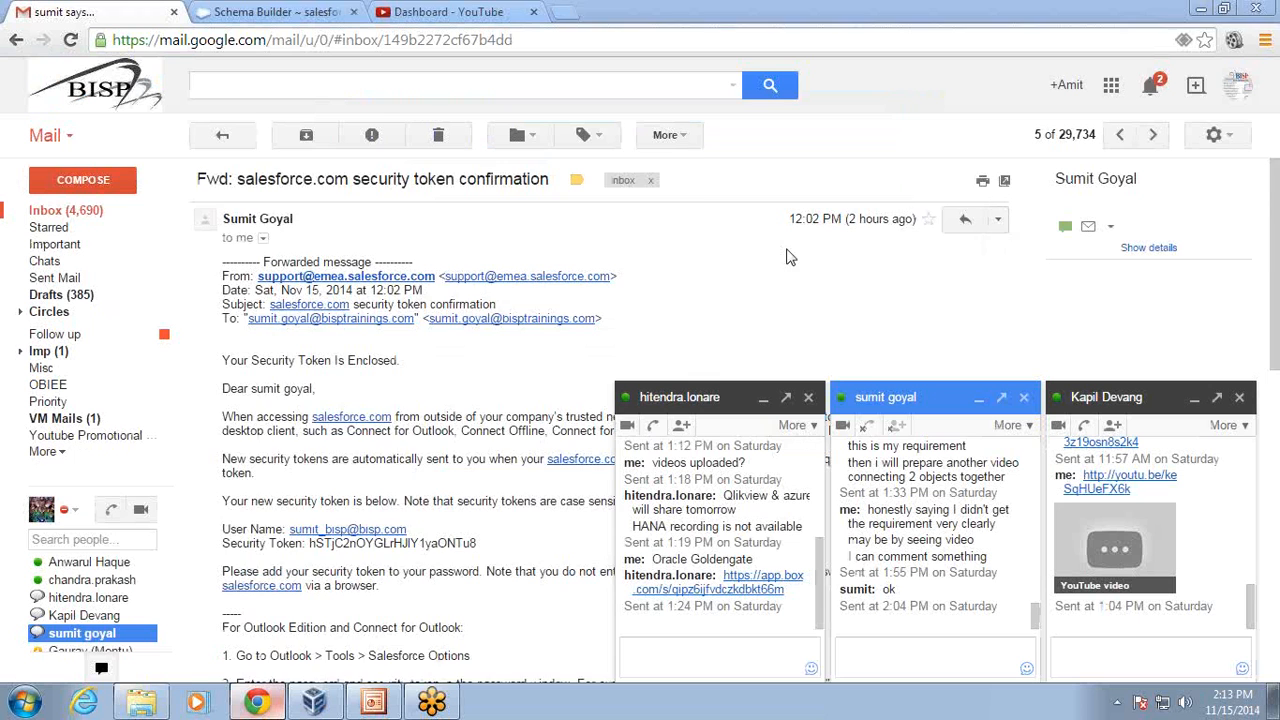
- Copy the security token from the forwarded Salesforce e-mail in Gmail, append it to the password in Tableau and establish the connection
scroll(790, 256, down, 6)
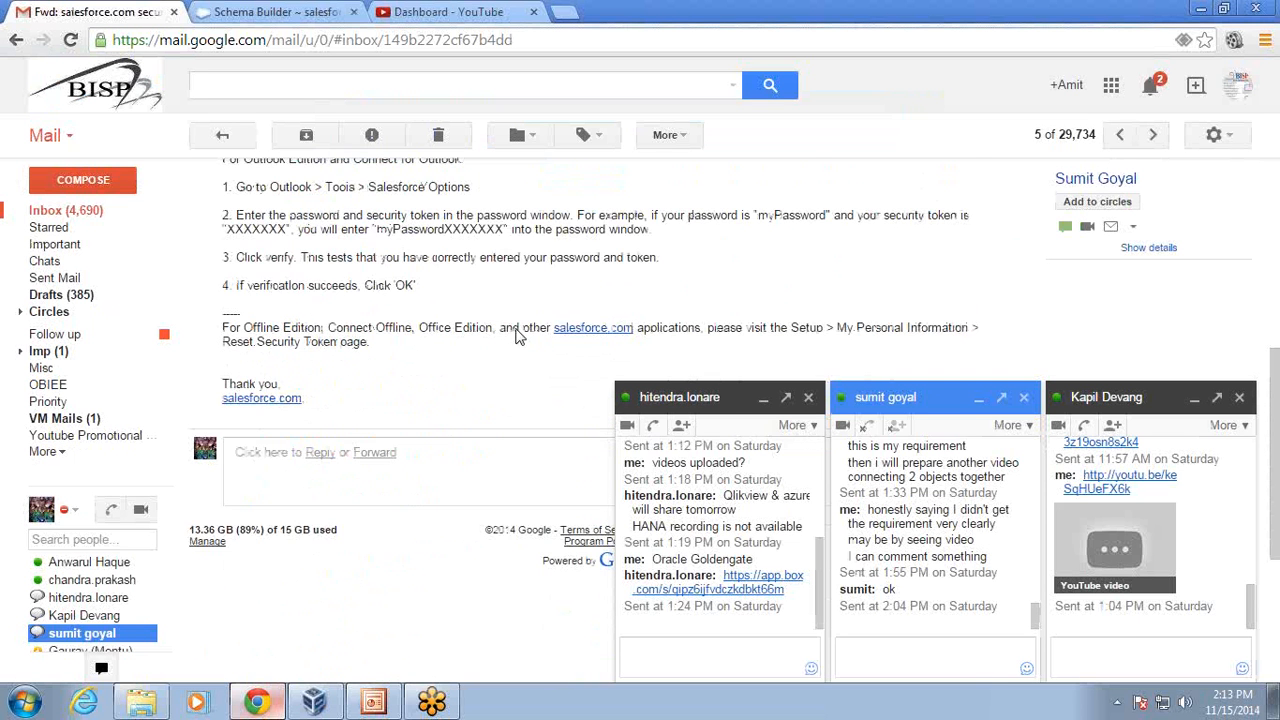
scroll(412, 314, up, 1)
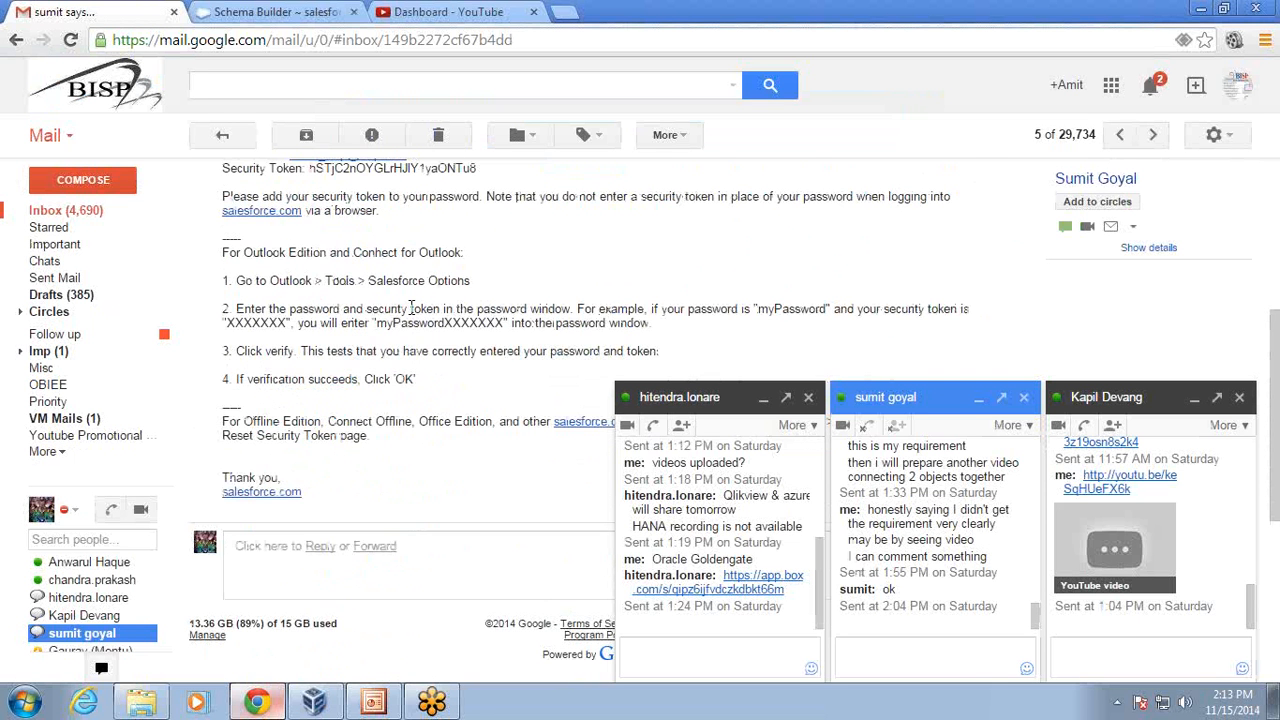
scroll(410, 308, down, 1)
scroll(412, 314, up, 1)
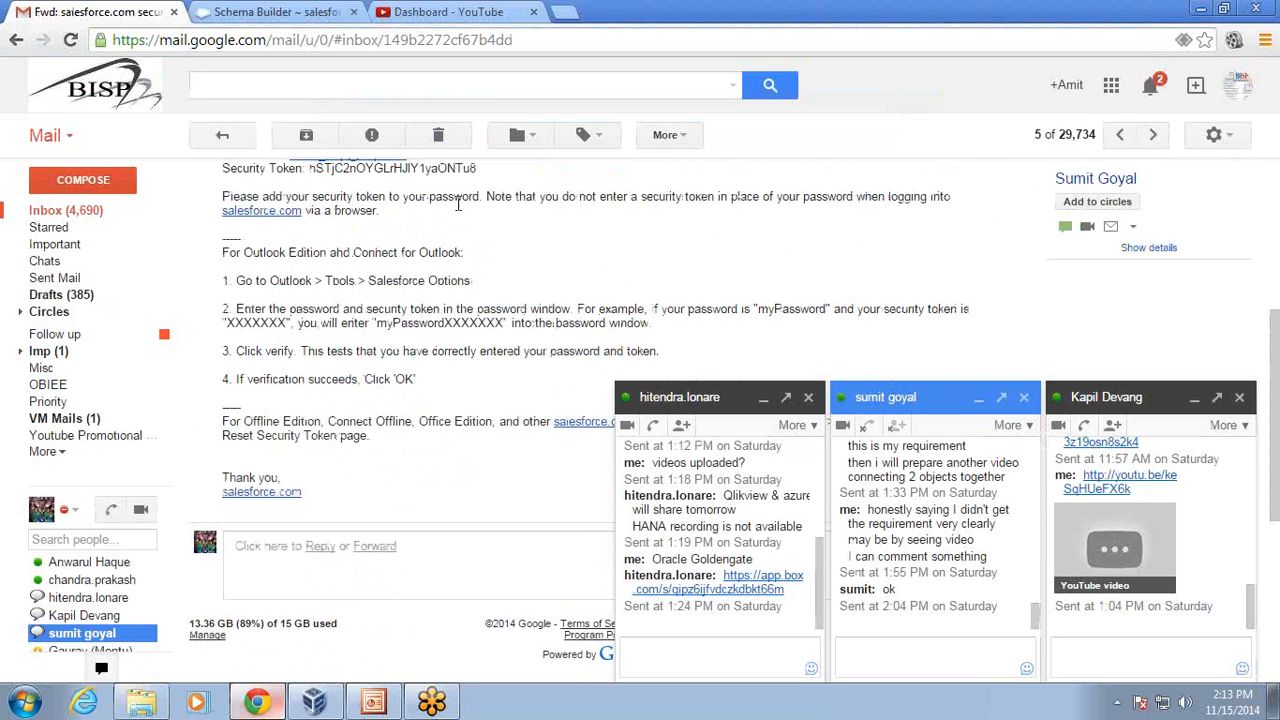
drag(477, 168, 311, 172)
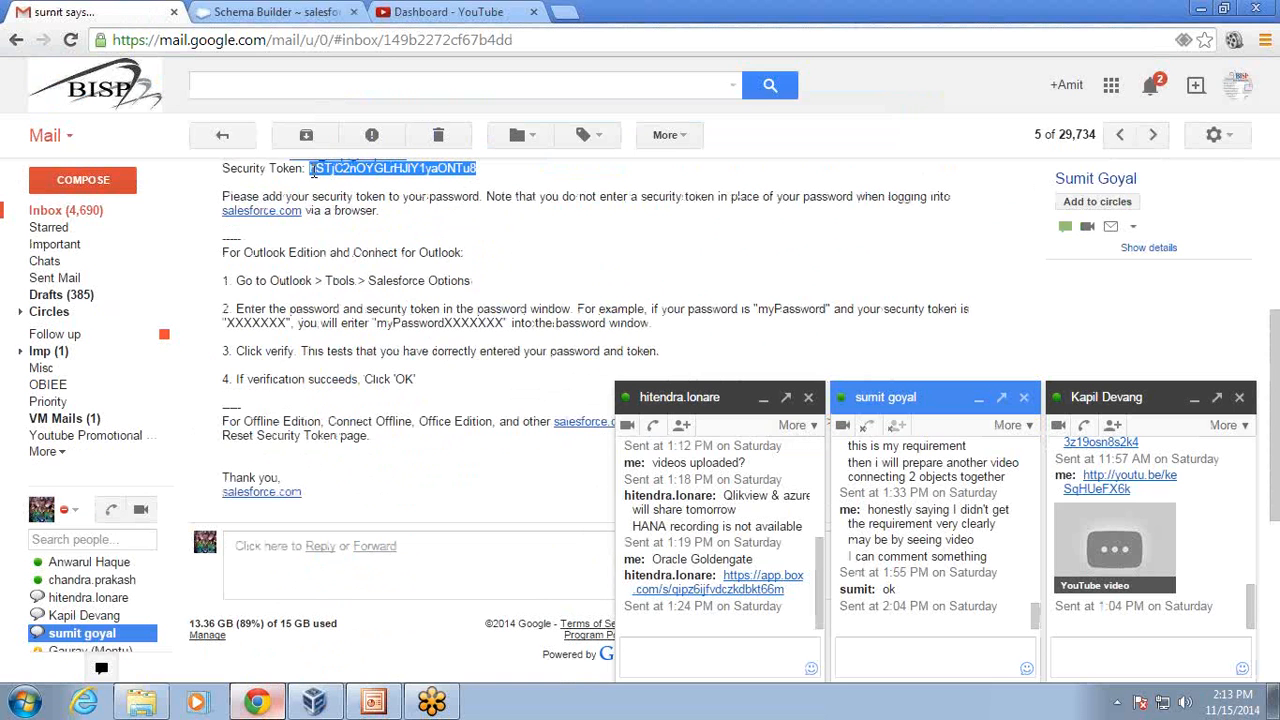
click(314, 702)
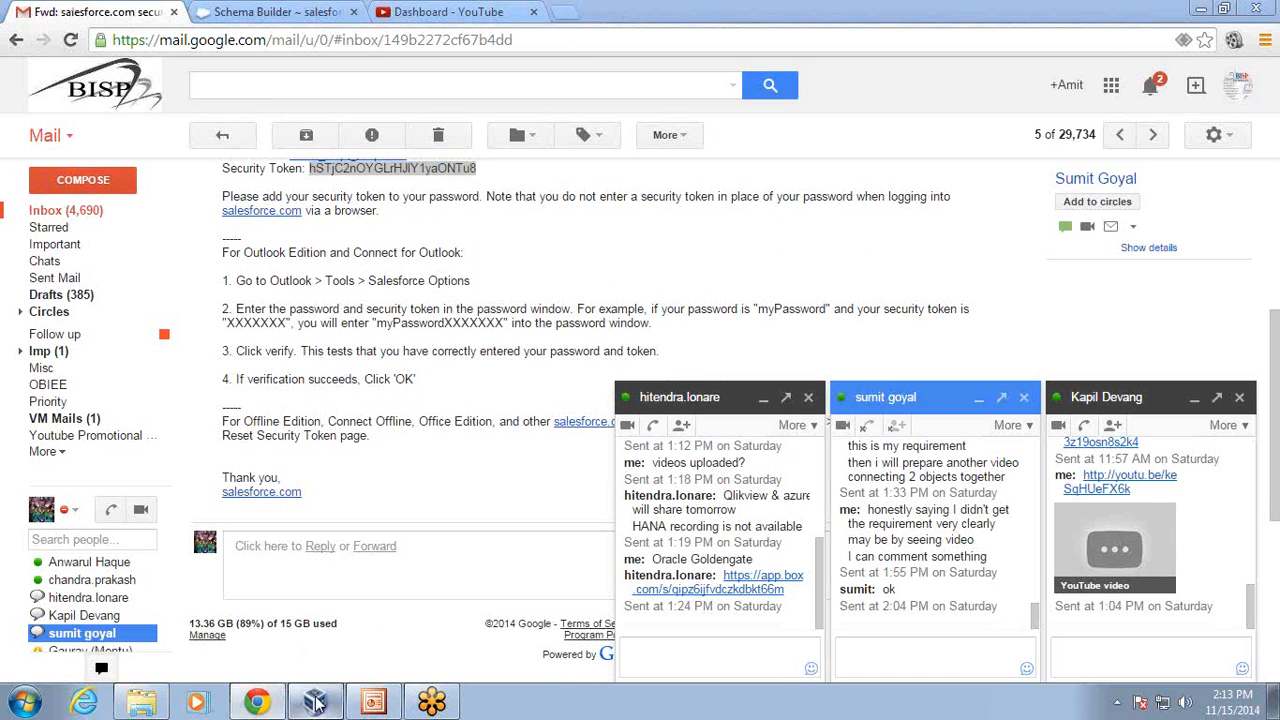
key(ctrl+v)
click(524, 250)
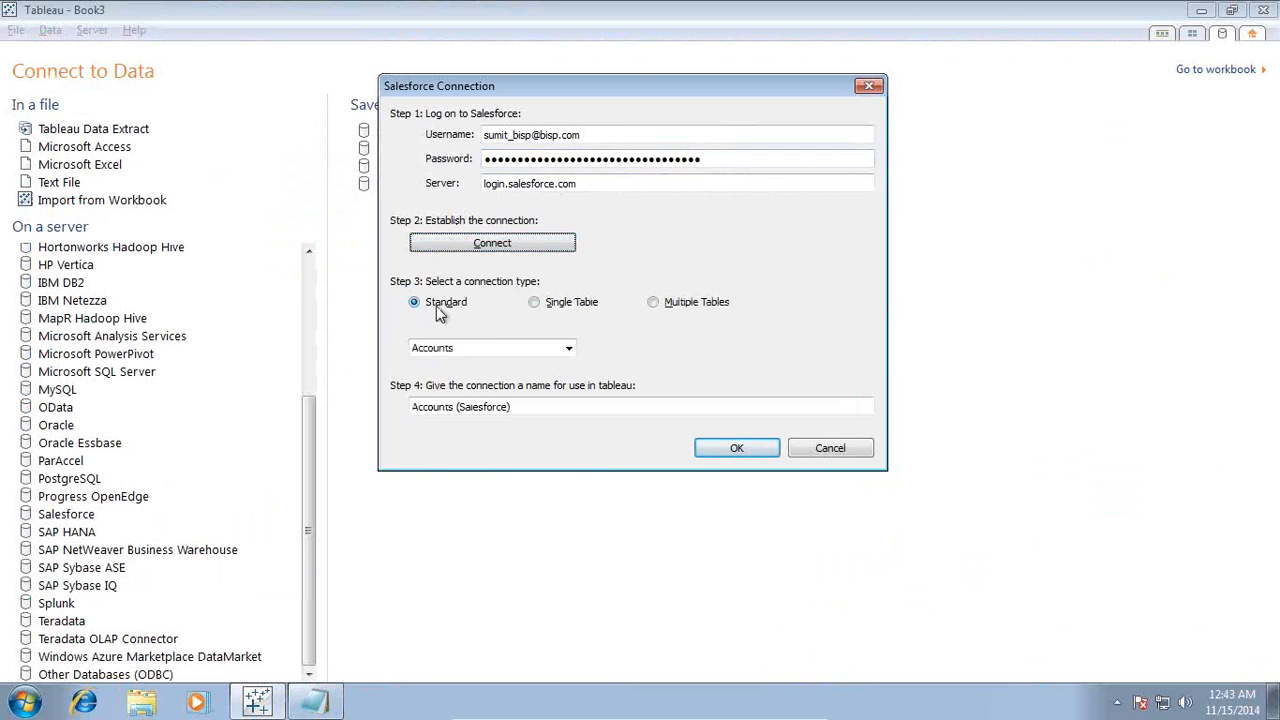
- Check the available Standard connection objects, and set the connection type to Single Table
click(464, 350)
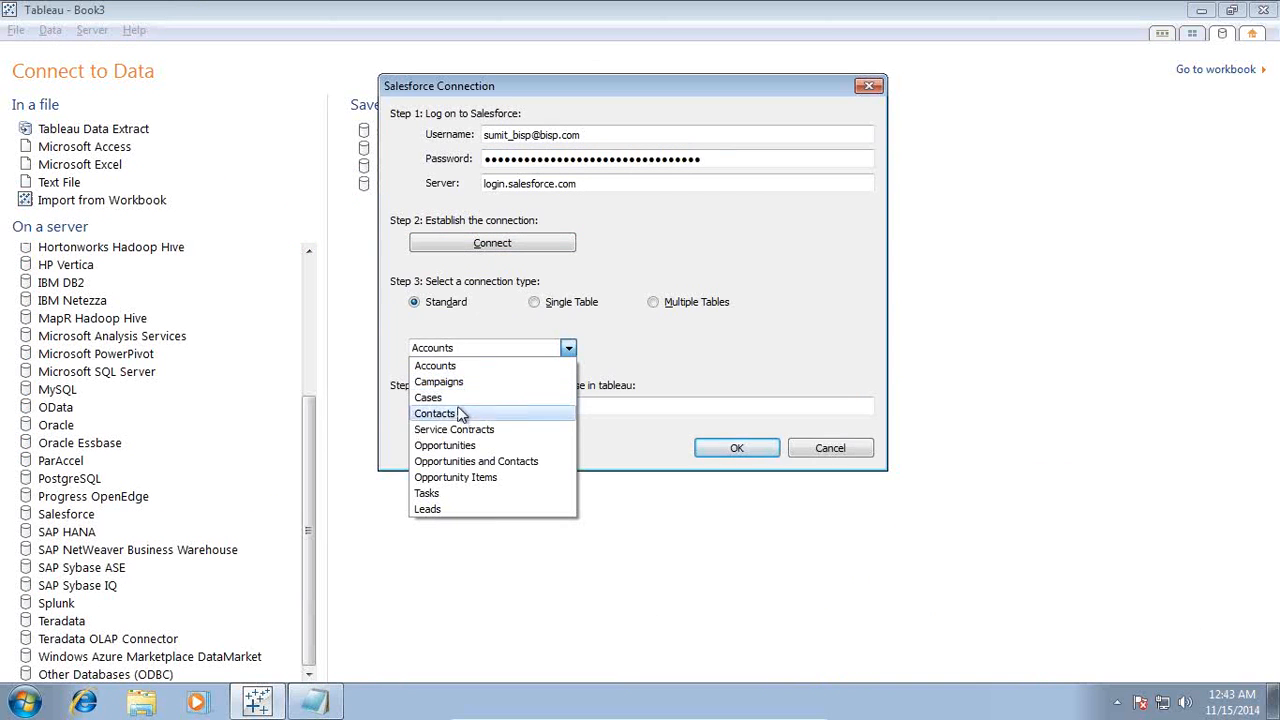
click(535, 303)
- Switch to the PowerPoint presentation, view the Hiring Data Model slide full screen and return to Tableau
mouse_move(728, 708)
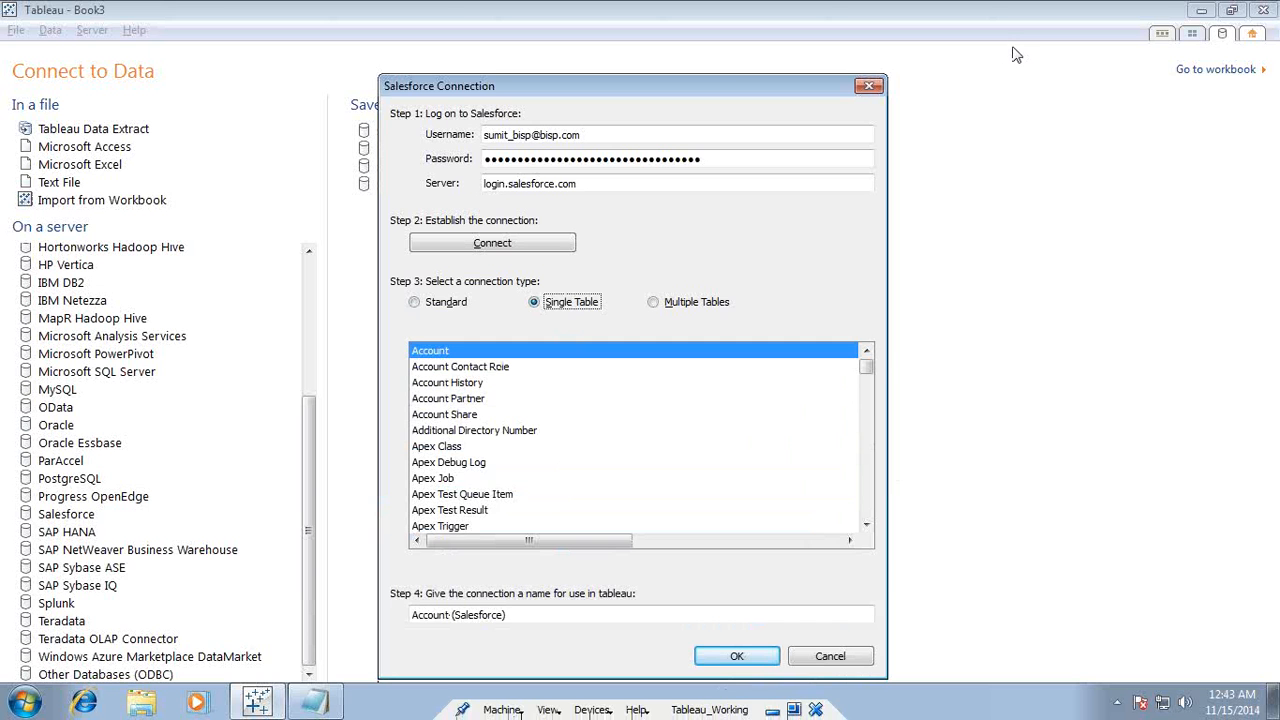
click(772, 710)
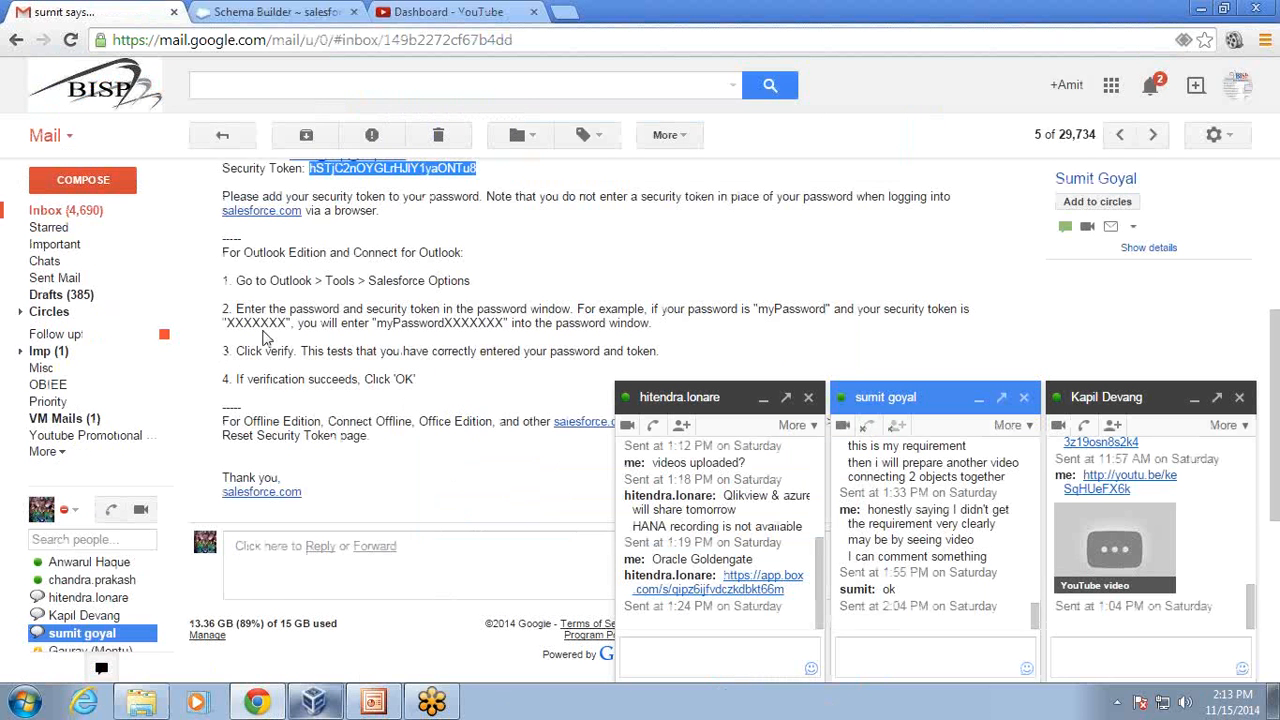
click(1200, 8)
click(160, 310)
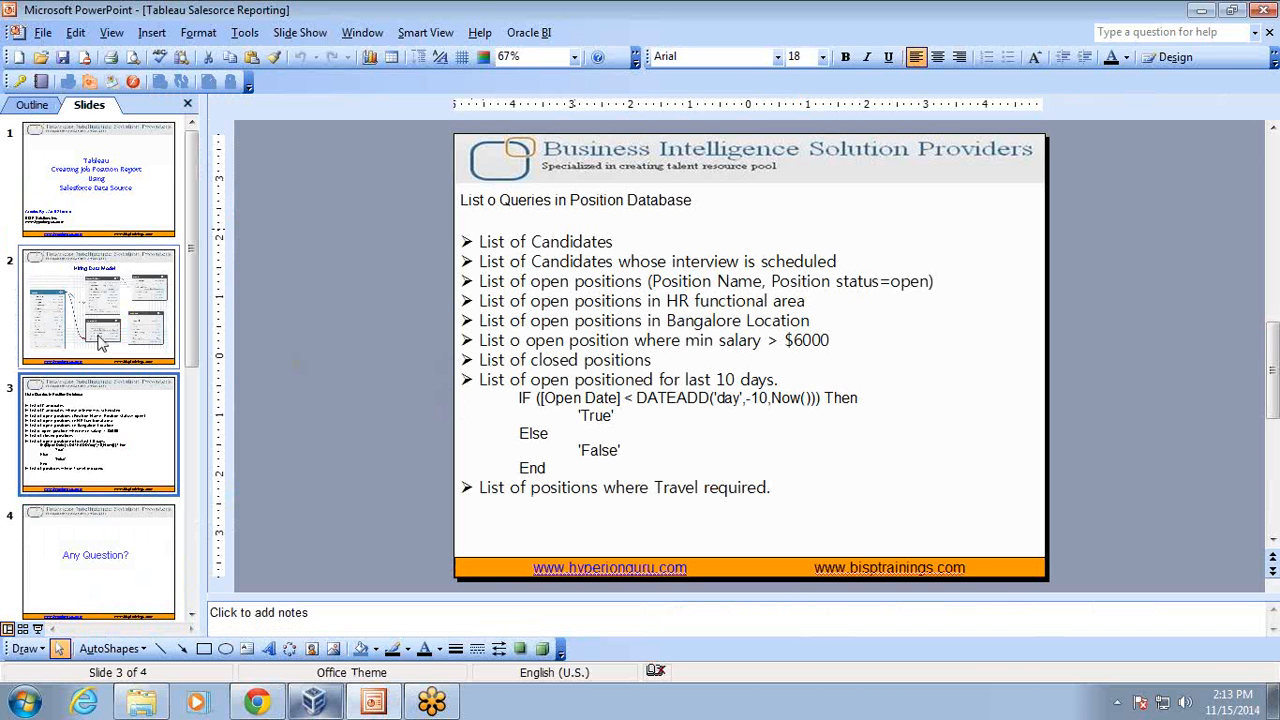
key(F5)
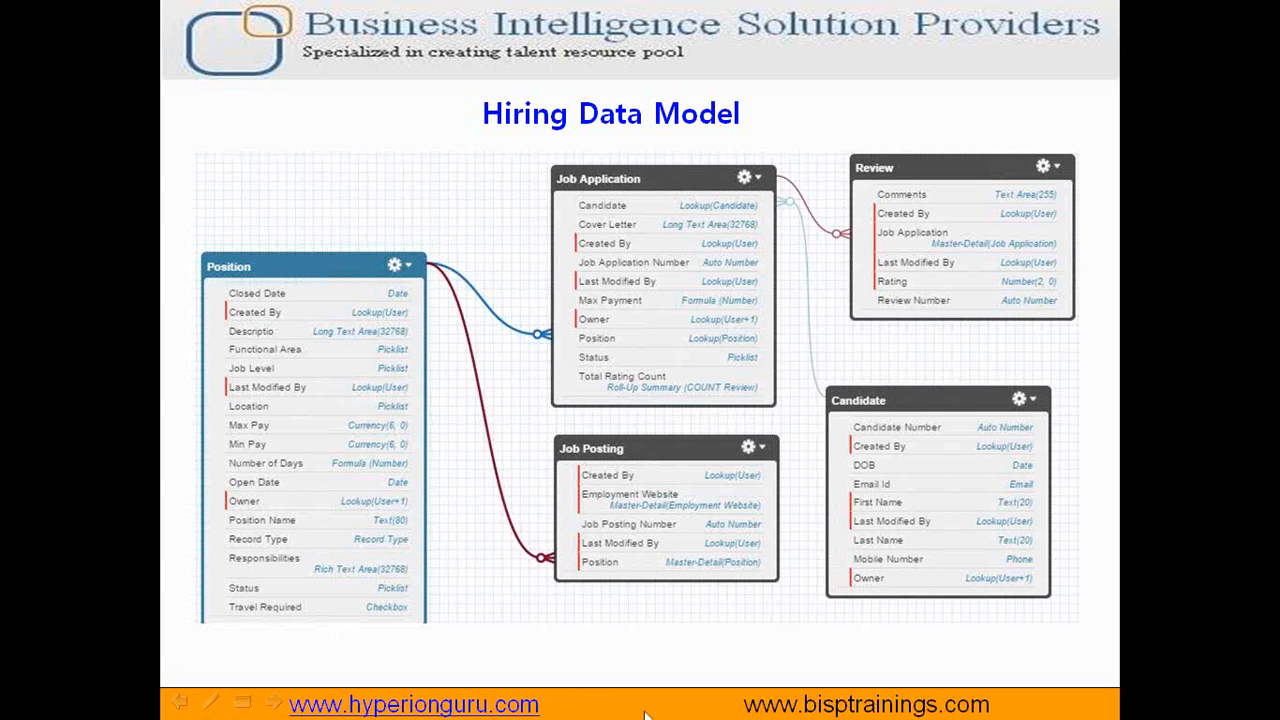
key(super)
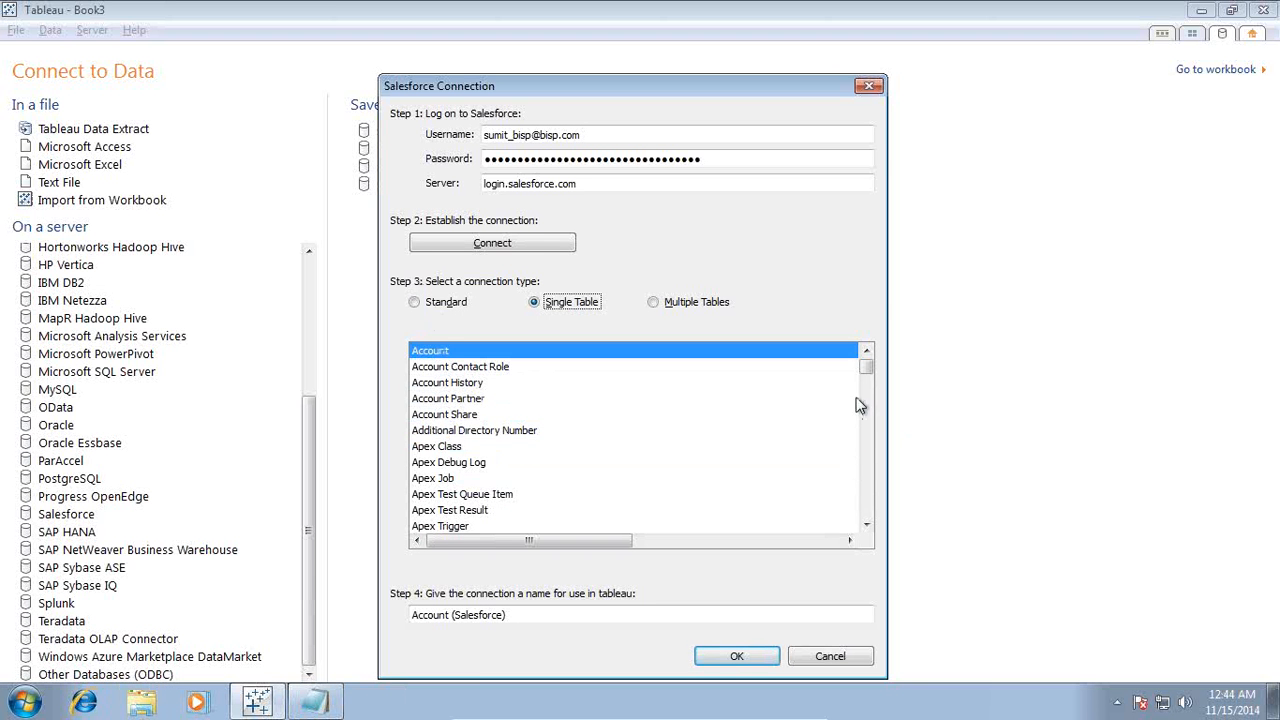
- Choose Job Application as the base table and change the connection type to Multiple Tables
click(438, 368)
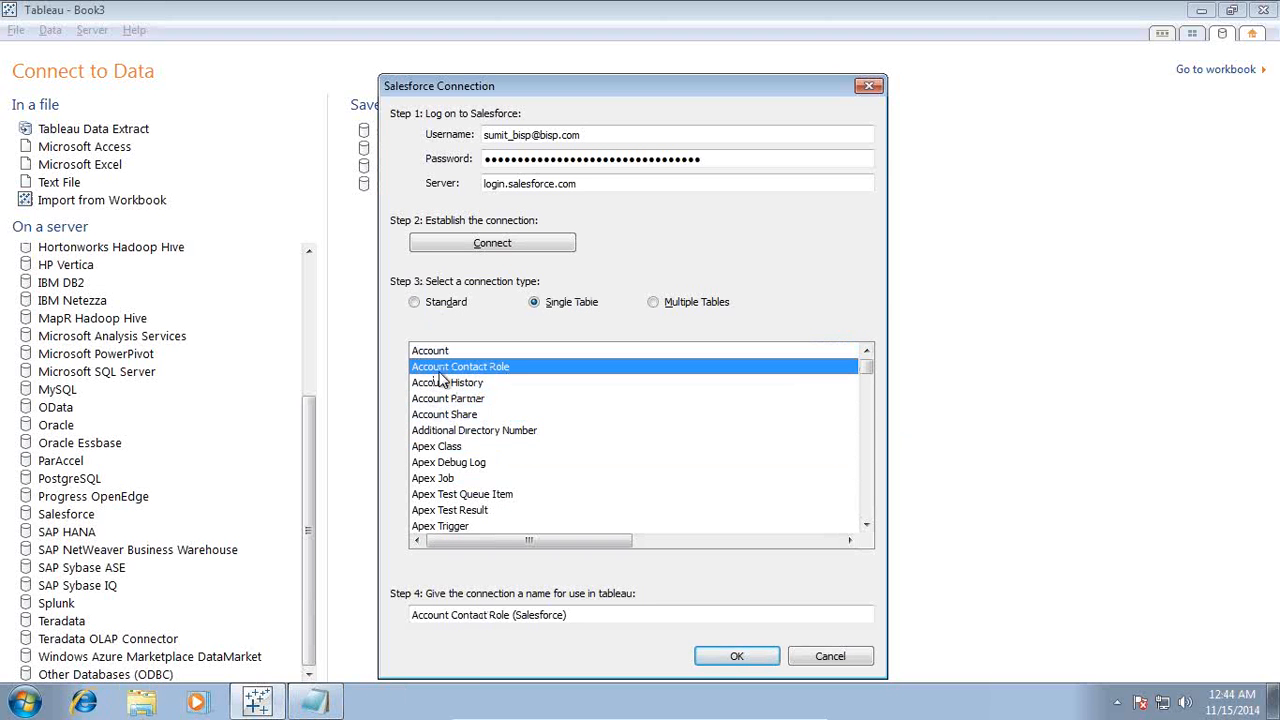
key(j)
scroll(580, 449, down, 2)
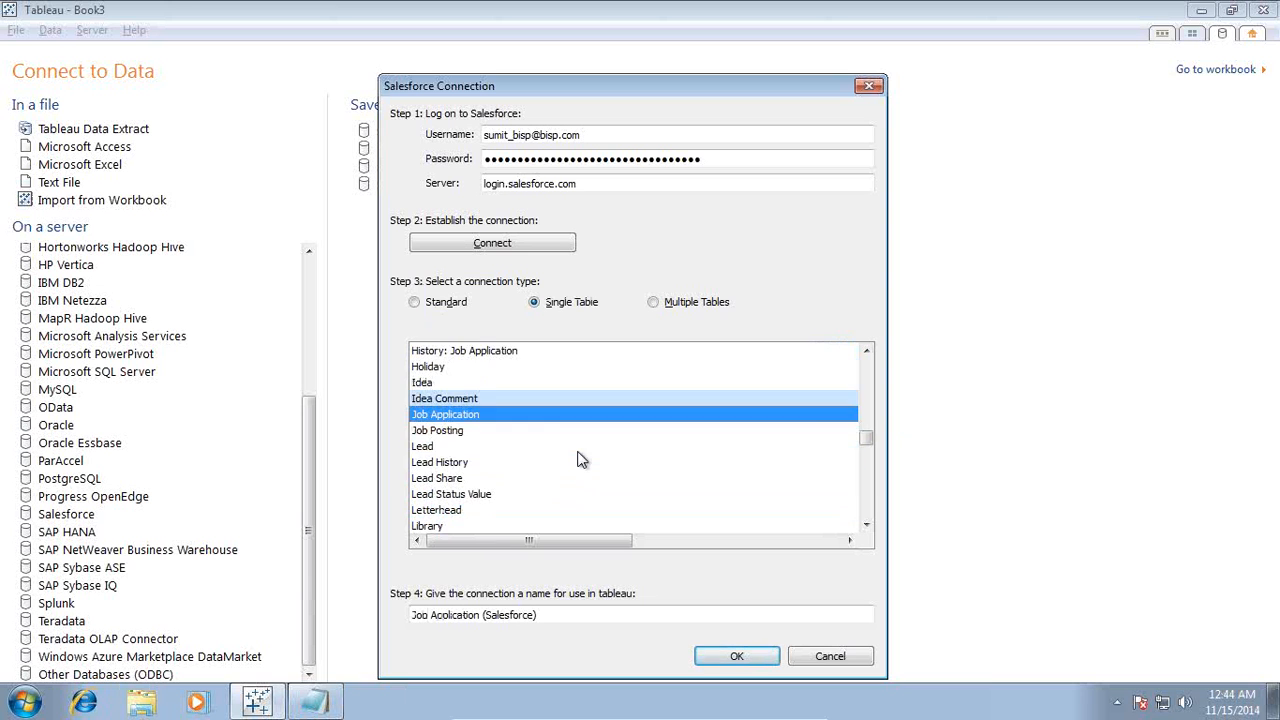
click(653, 304)
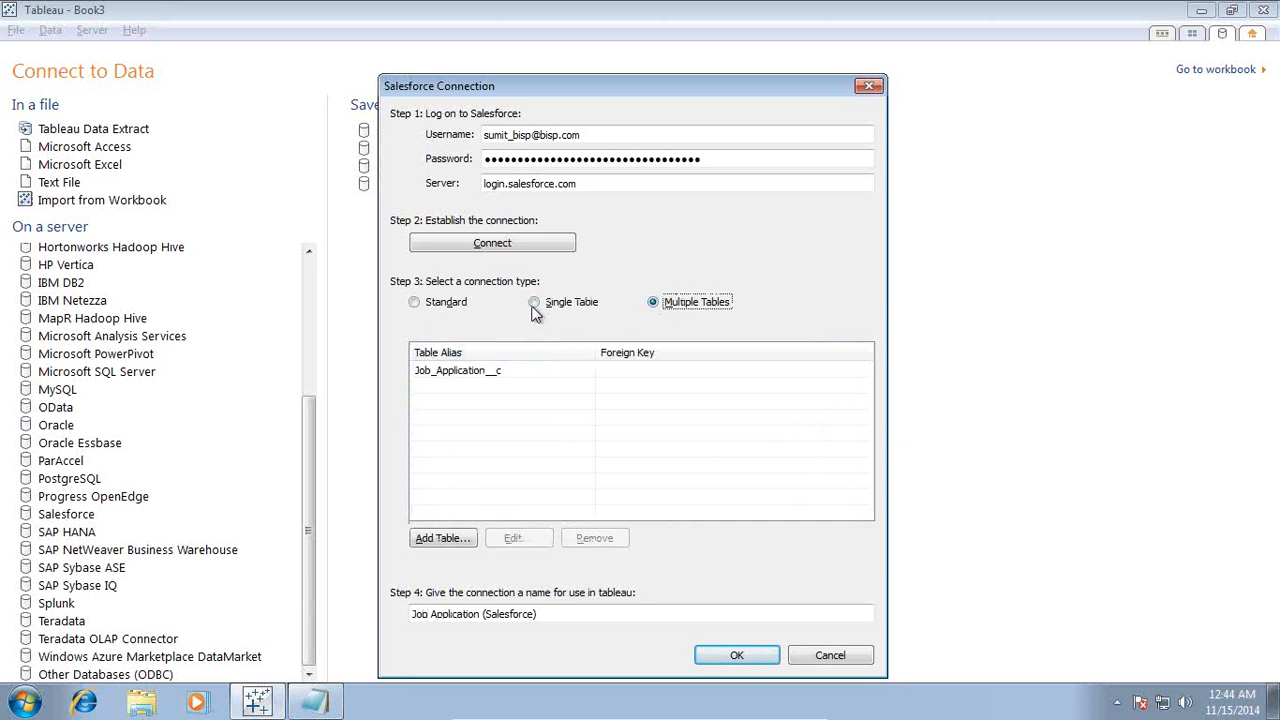
- Add the Candidate and Position tables with all their fields to the Job Application connection
click(443, 538)
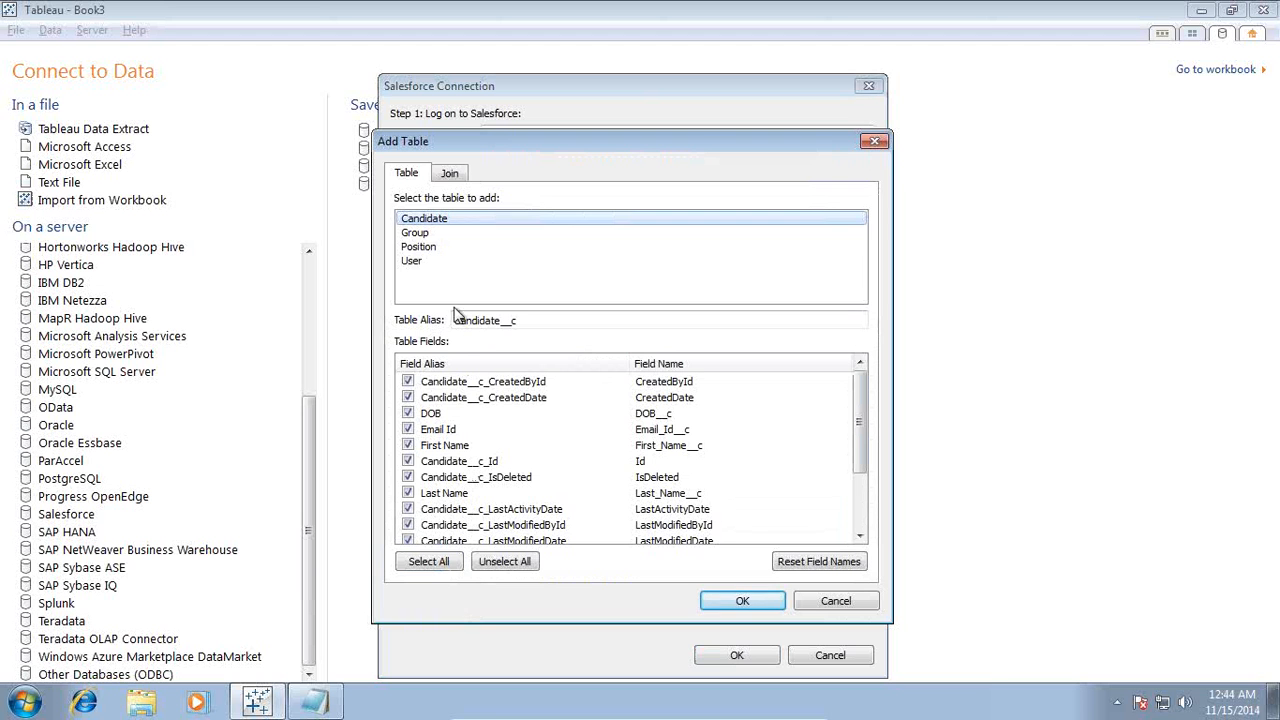
click(743, 602)
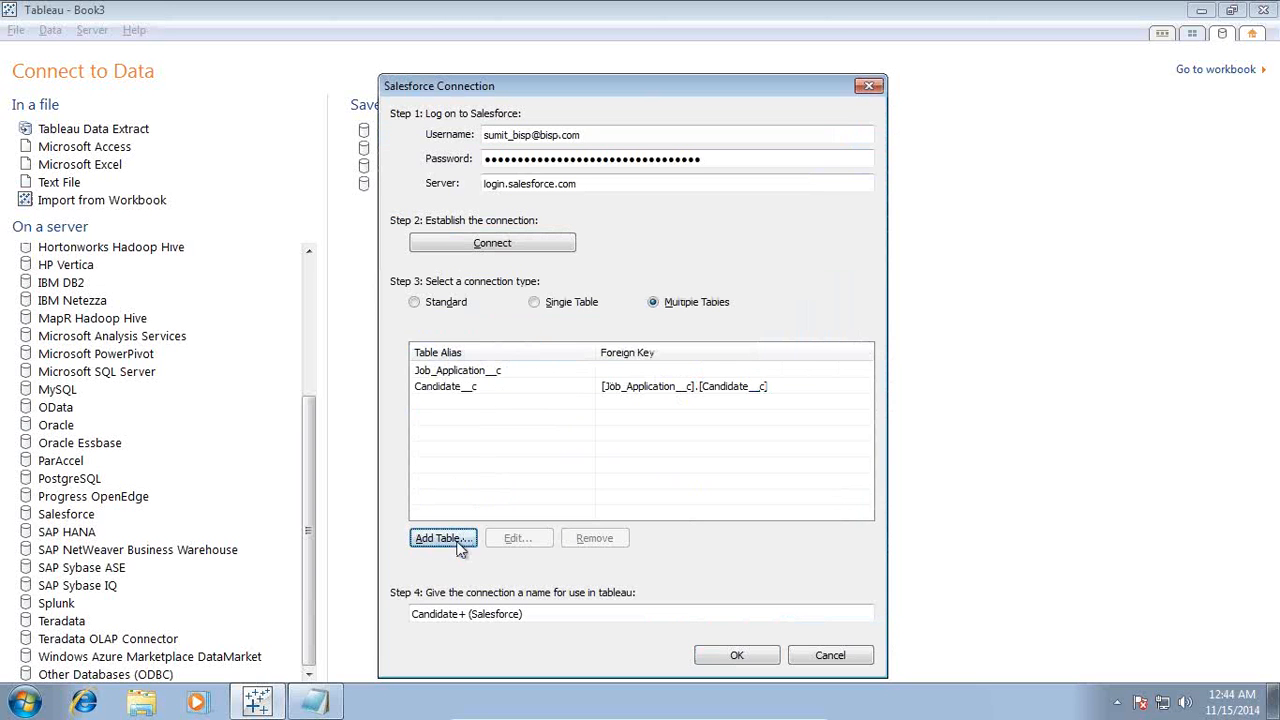
click(455, 540)
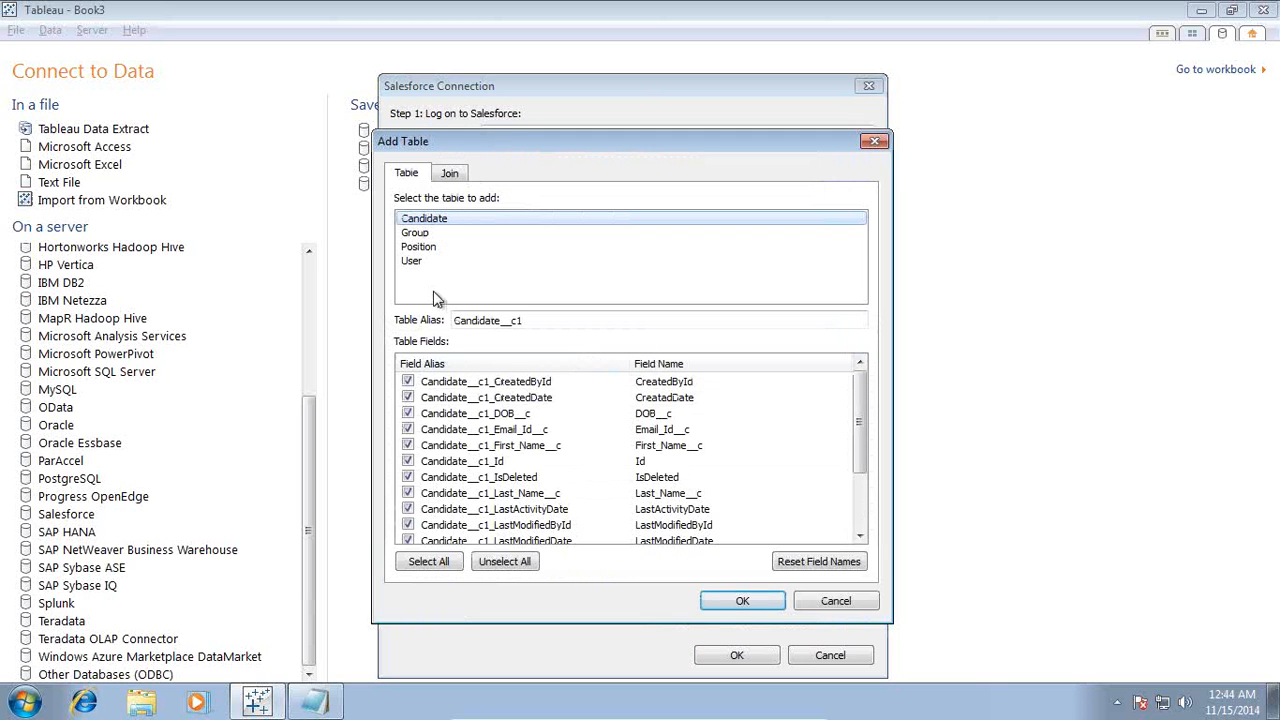
click(419, 247)
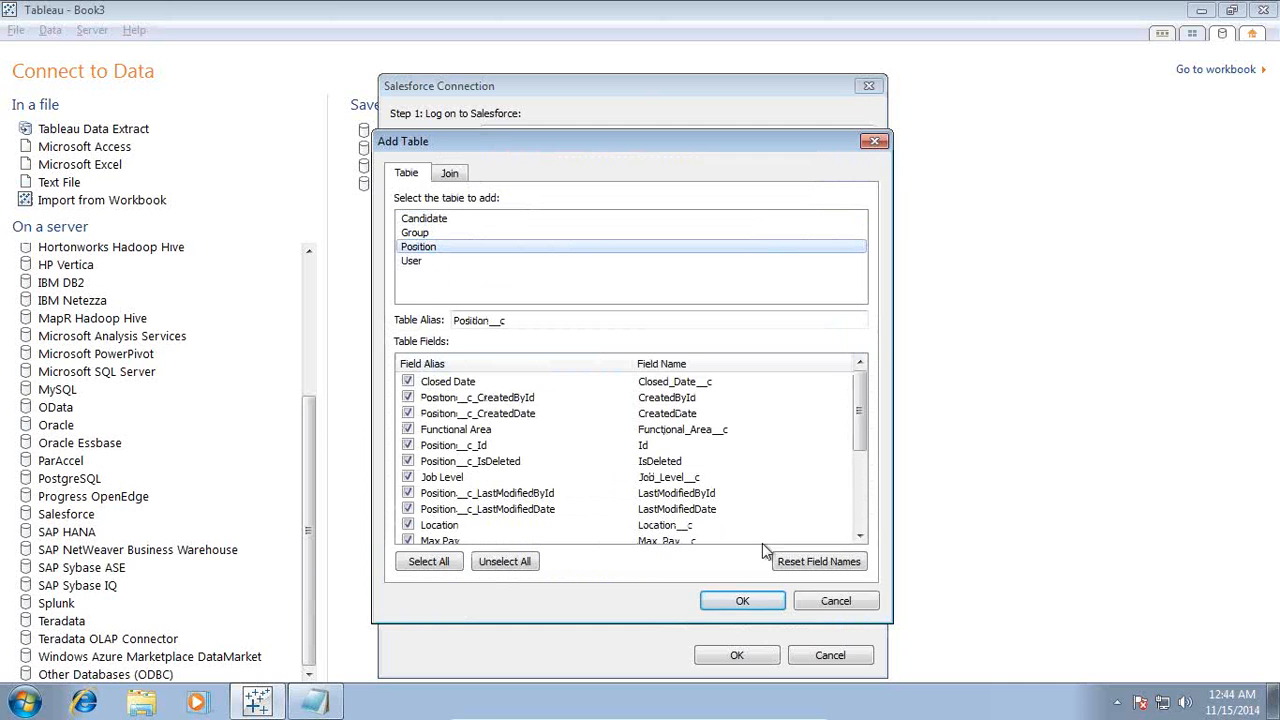
click(761, 600)
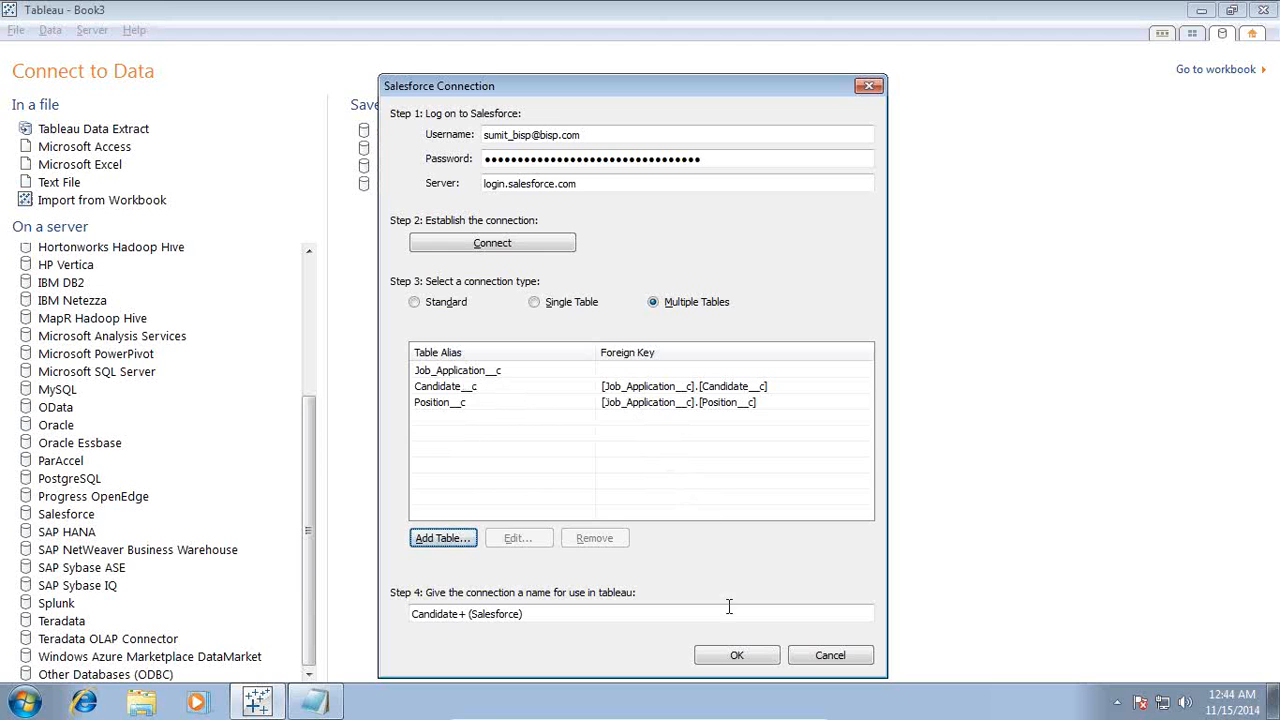
- Name the Salesforce connection HR_Data_Model and create it
click(670, 390)
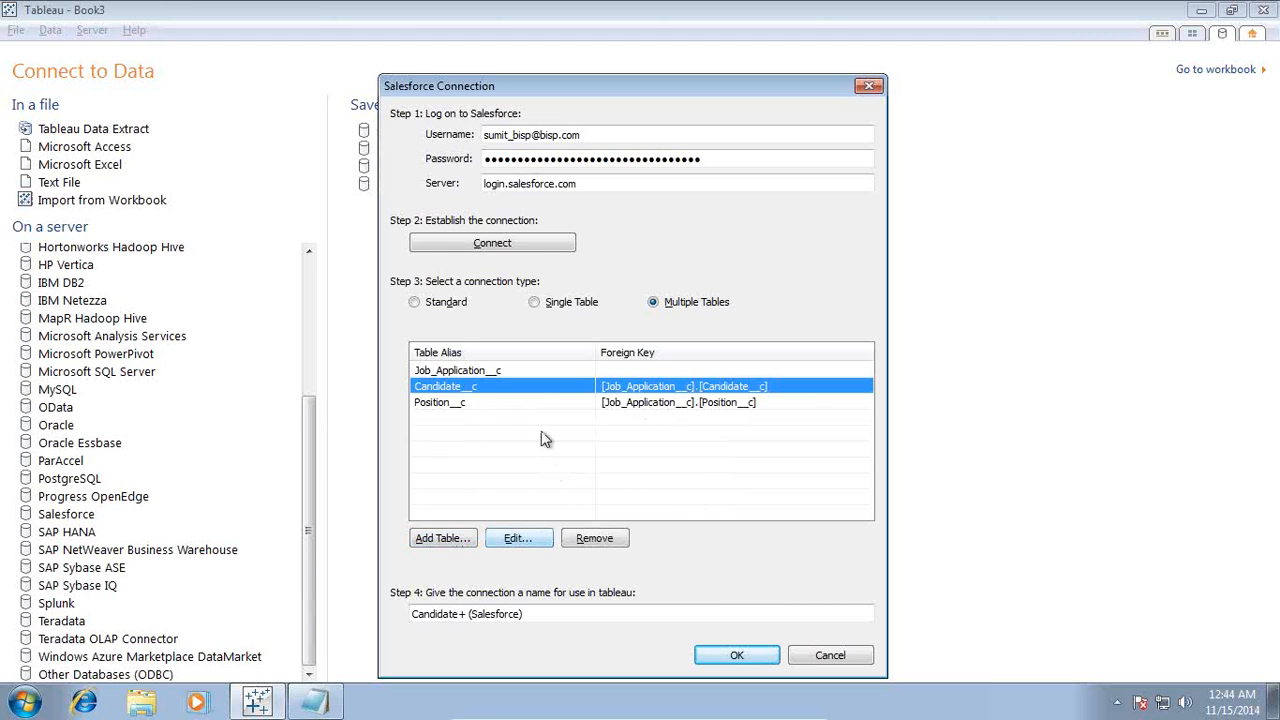
click(753, 660)
click(793, 426)
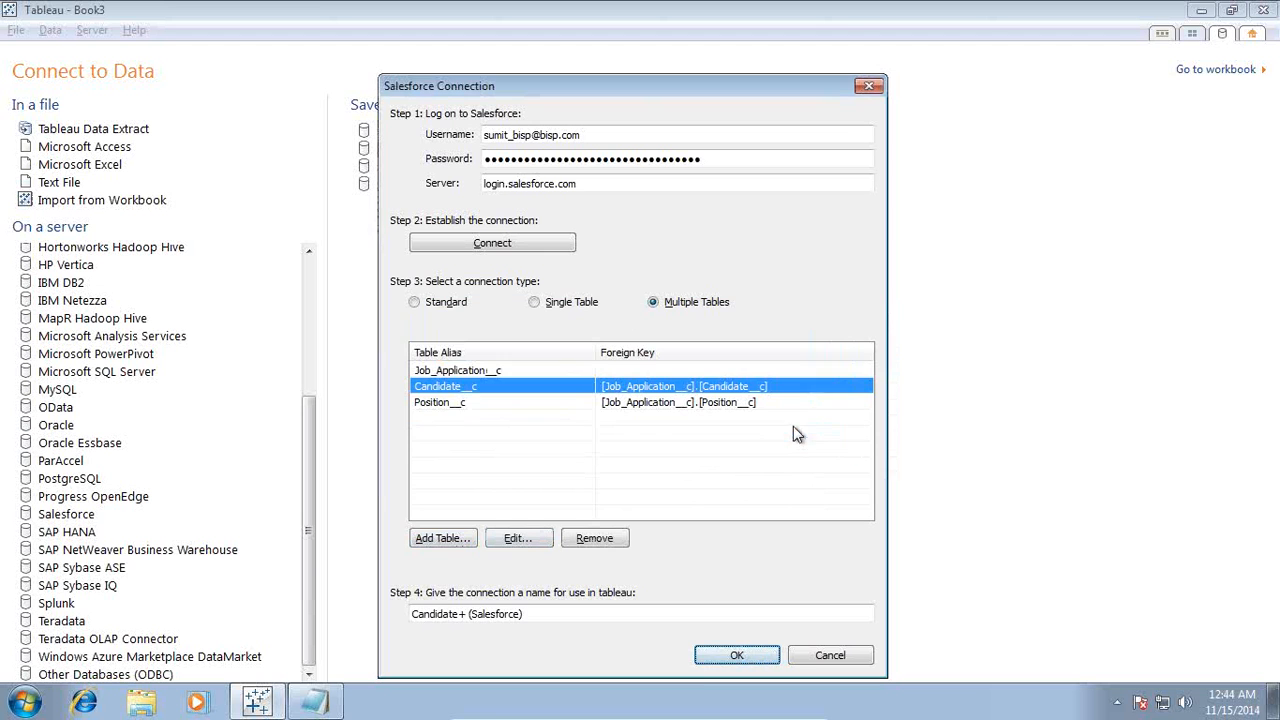
drag(524, 614, 349, 620)
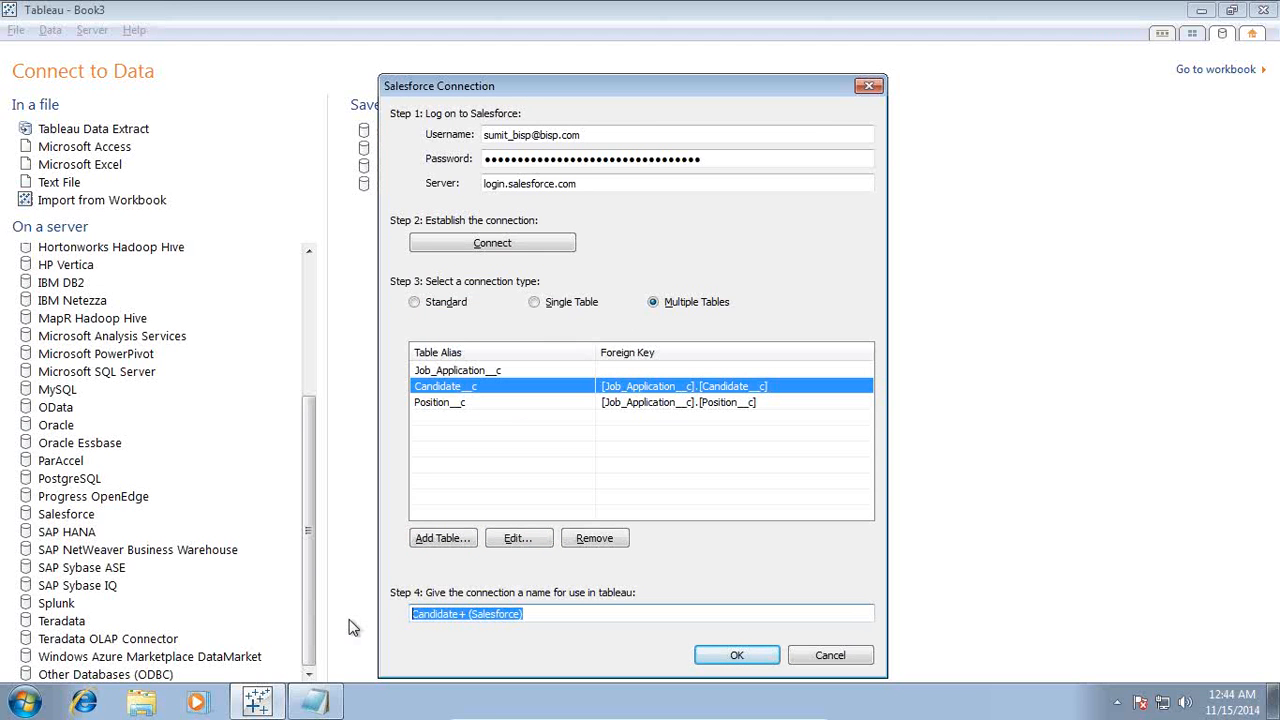
text(HR_Data_Model)
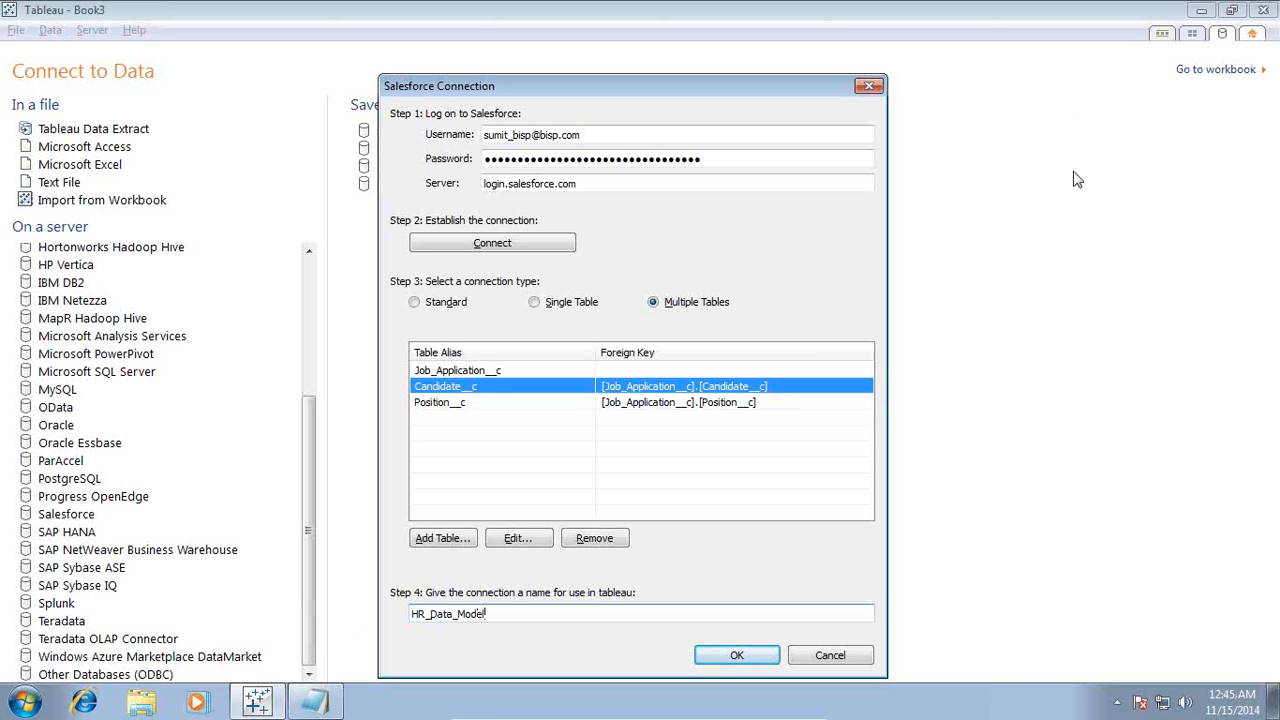
click(733, 656)
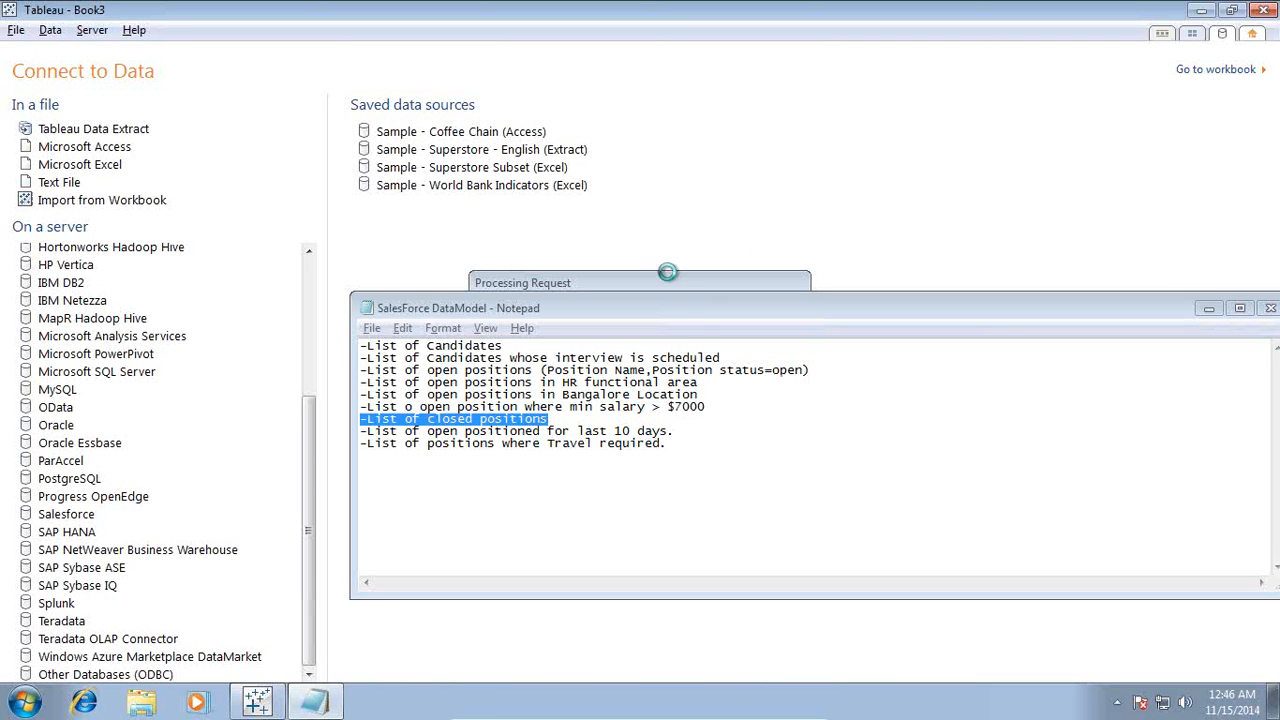
- Place the SalesForce DataModel Notepad window over the Tableau workspace and highlight the List of Candidates query
drag(538, 348, 332, 350)
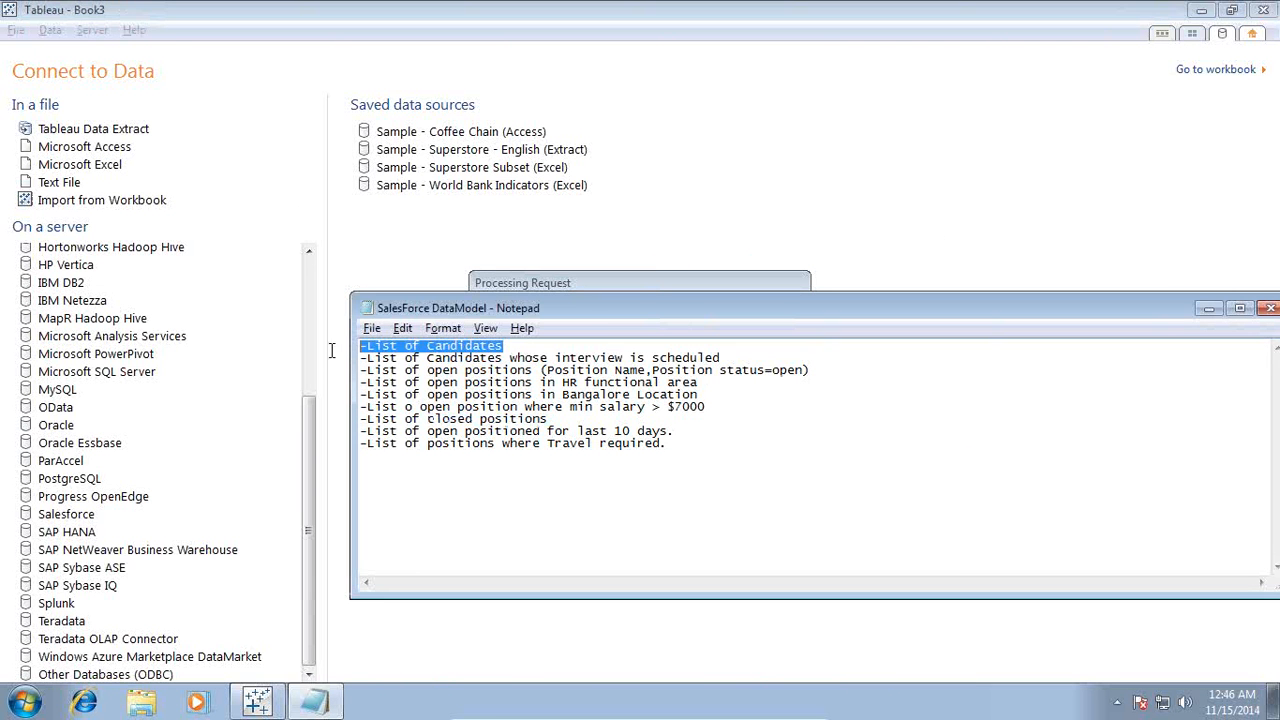
drag(593, 306, 611, 457)
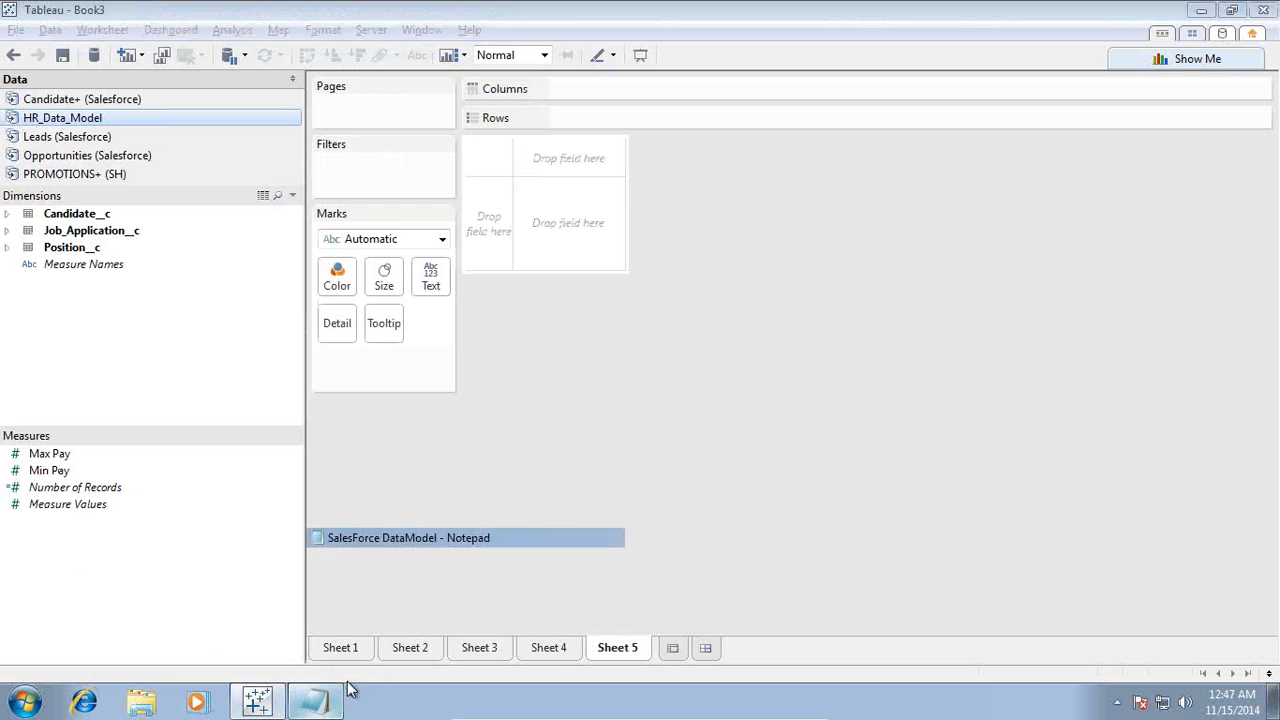
click(318, 700)
click(487, 303)
drag(481, 215, 3, 200)
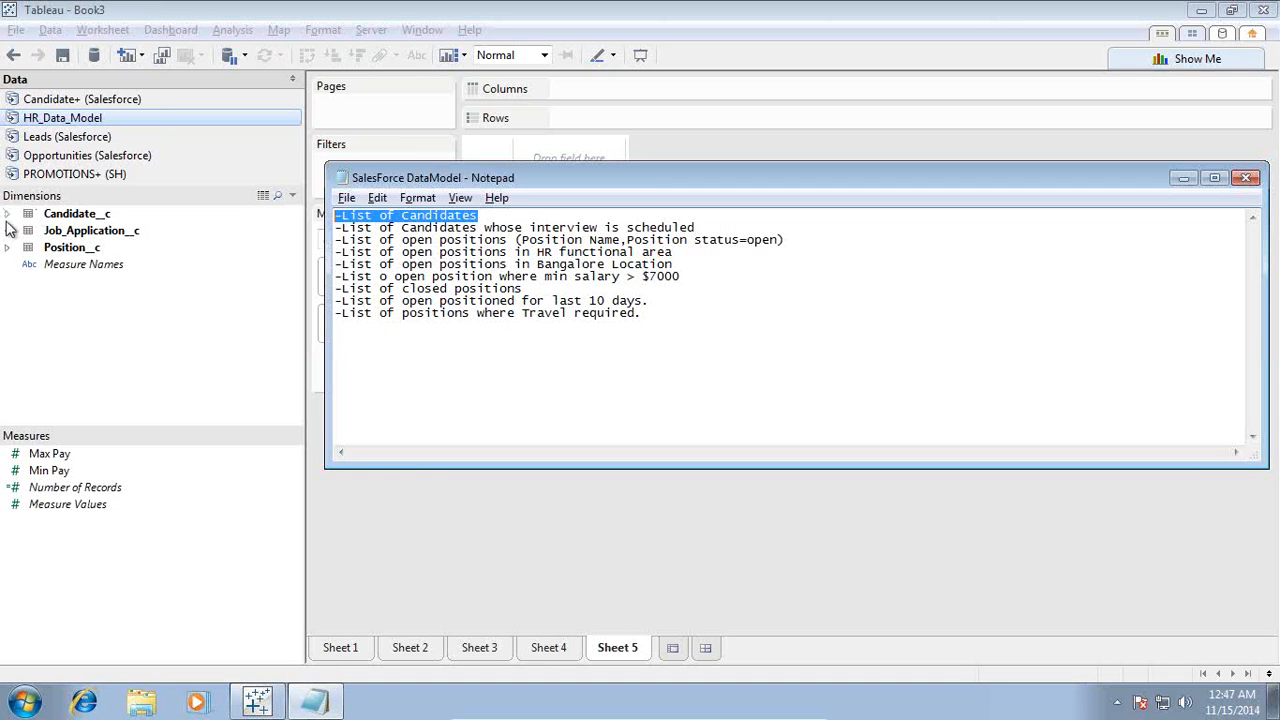
- Examine the dimensions in the Candidate__c, Job_Application__c and Position__c tables of HR_Data_Model
click(8, 214)
click(8, 214)
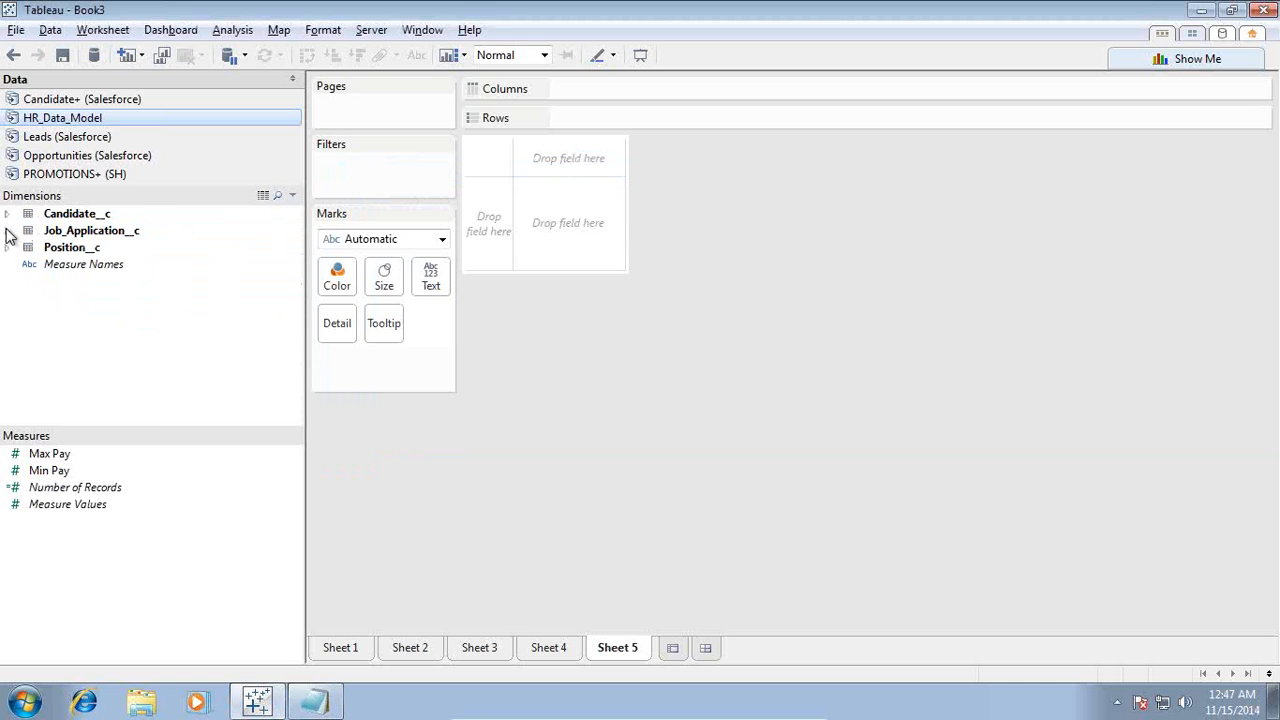
click(8, 231)
click(7, 231)
click(8, 248)
click(8, 248)
- Place the Candidate__c fields DOB, Email Id, First Name, Last Name and Mobile Number together on Rows in Sheet 5
click(8, 214)
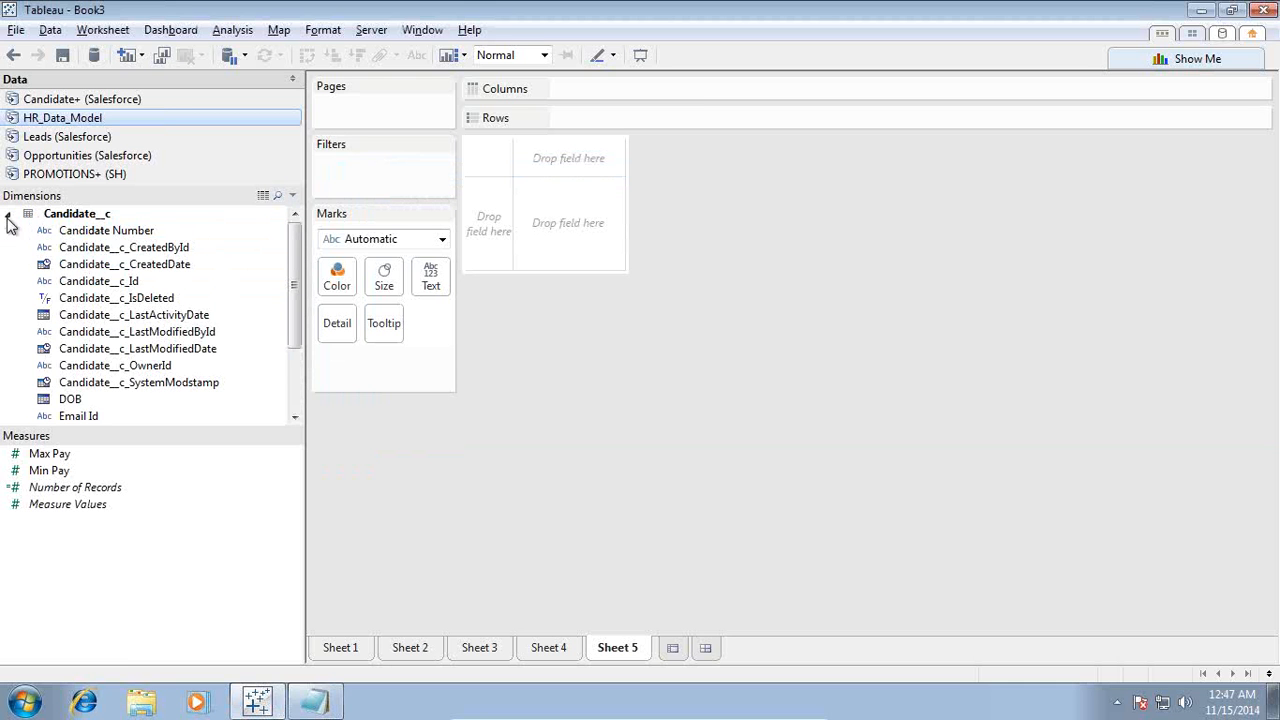
scroll(255, 413, down, 3)
click(100, 332)
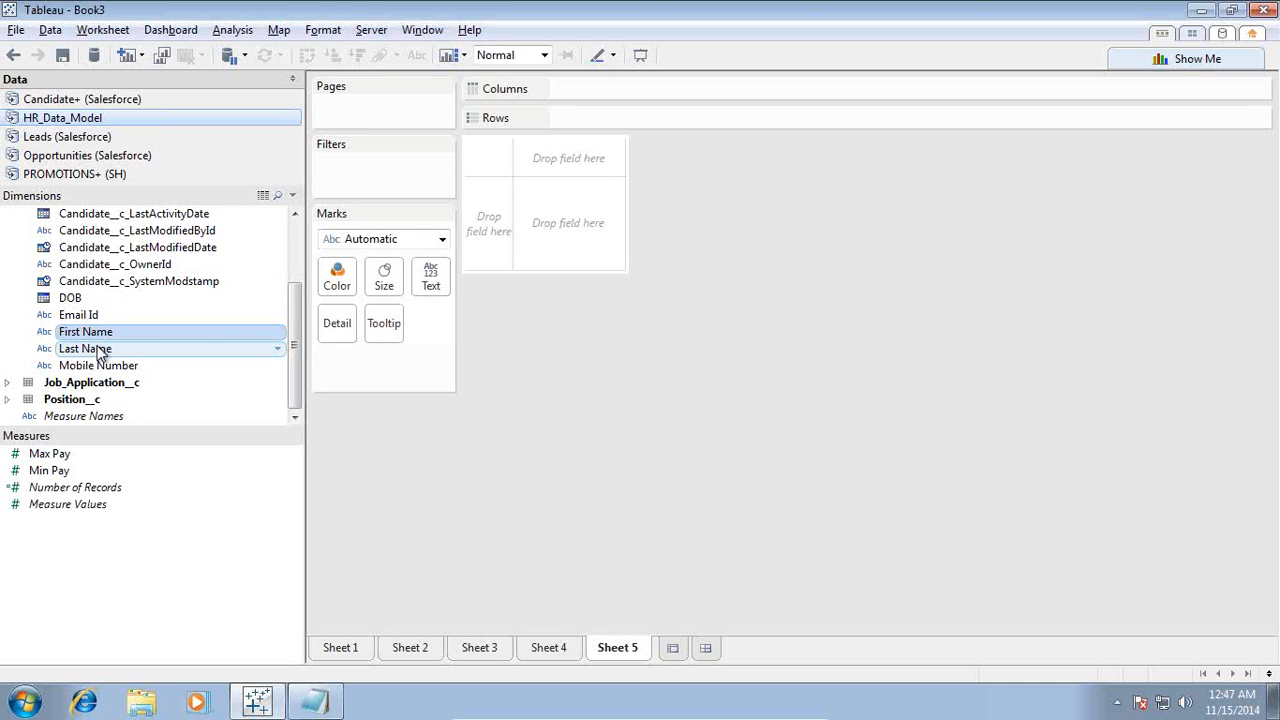
ctrl+click(98, 349)
ctrl+click(90, 315)
ctrl+click(86, 298)
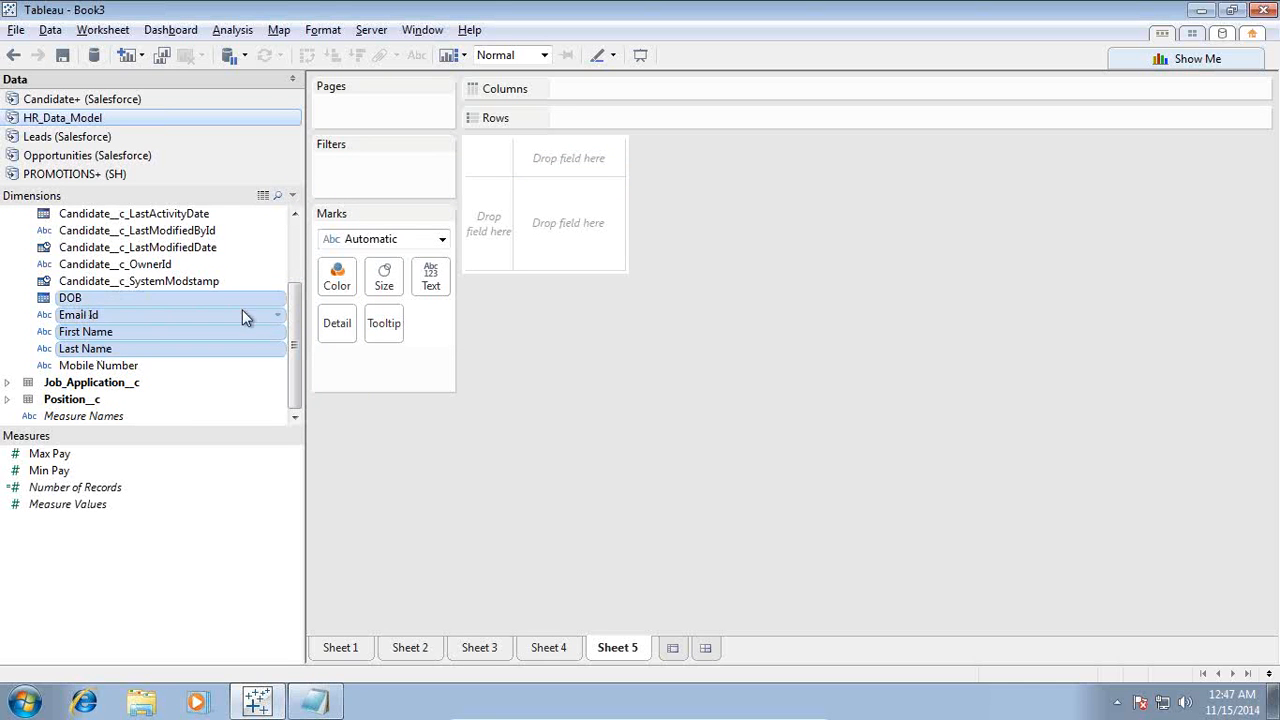
scroll(250, 332, up, 1)
scroll(250, 332, down, 1)
ctrl+click(102, 366)
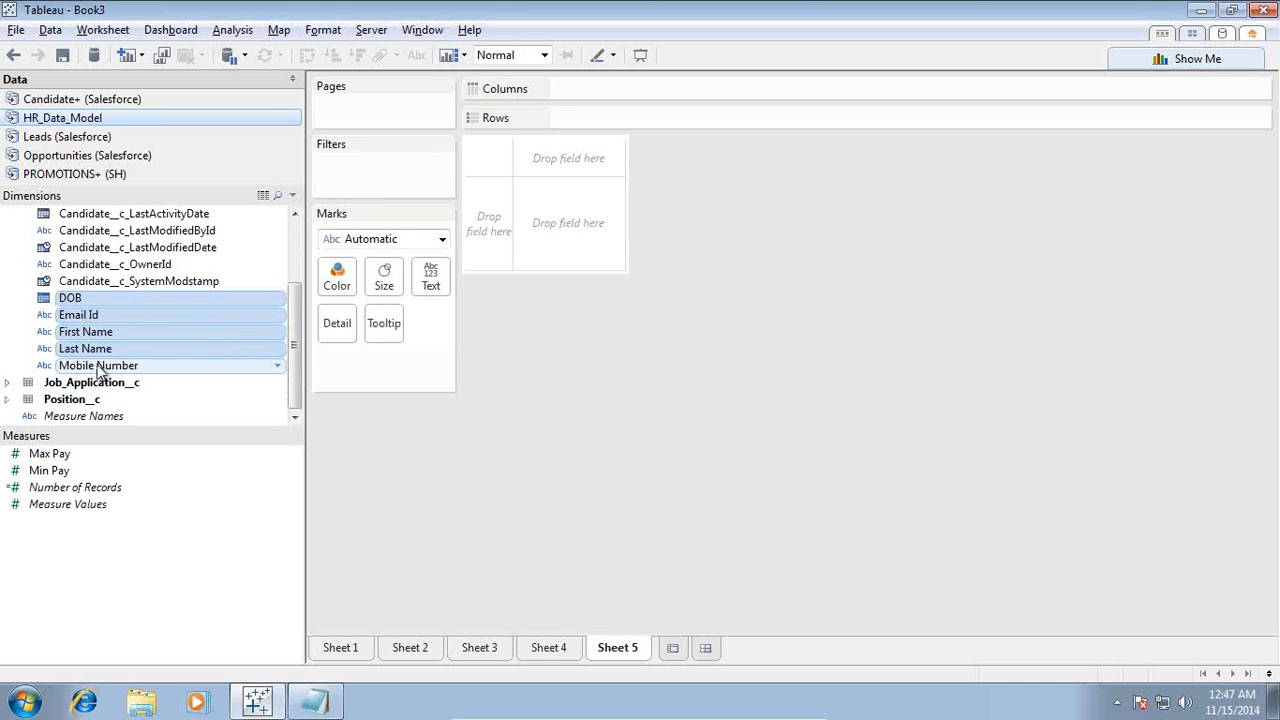
scroll(135, 350, up, 2)
scroll(138, 348, down, 2)
mouse_move(131, 328)
mouse_down()
mouse_move(528, 163)
mouse_move(589, 123)
mouse_move(596, 134)
mouse_up()
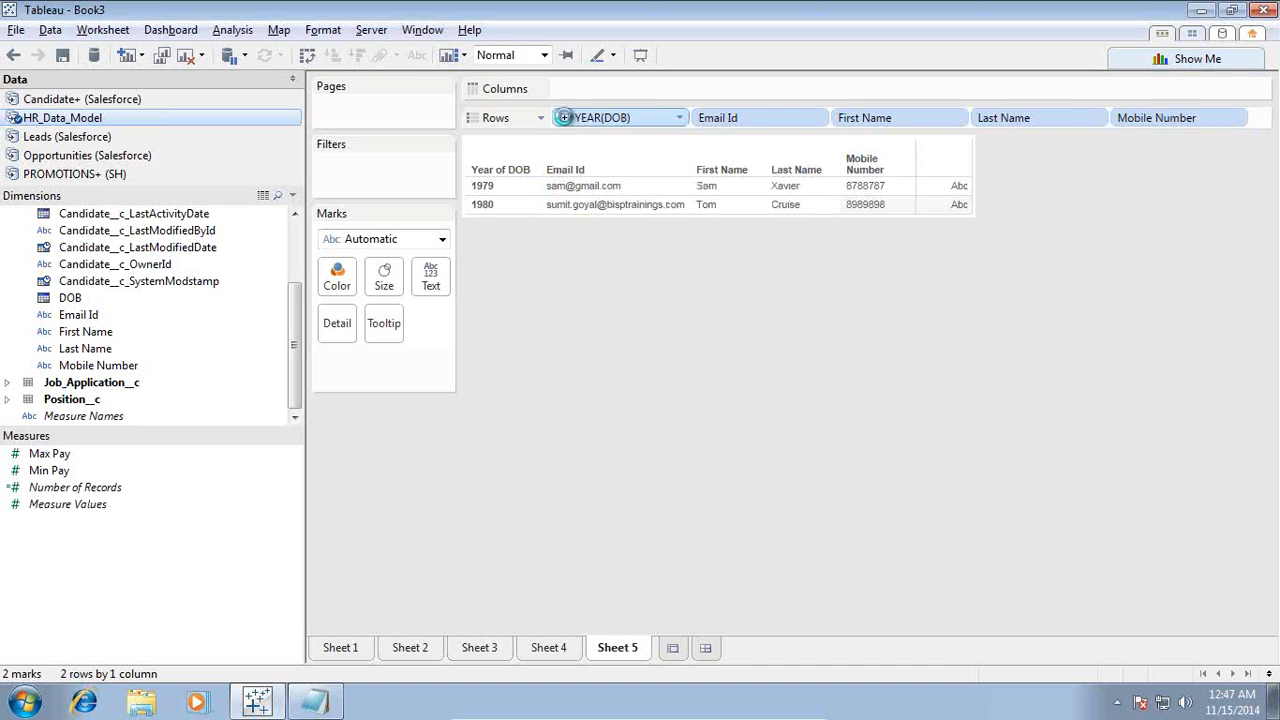
- Change the DOB field on Rows to a custom date with Month / Day / Year detail
click(564, 117)
drag(754, 117, 772, 52)
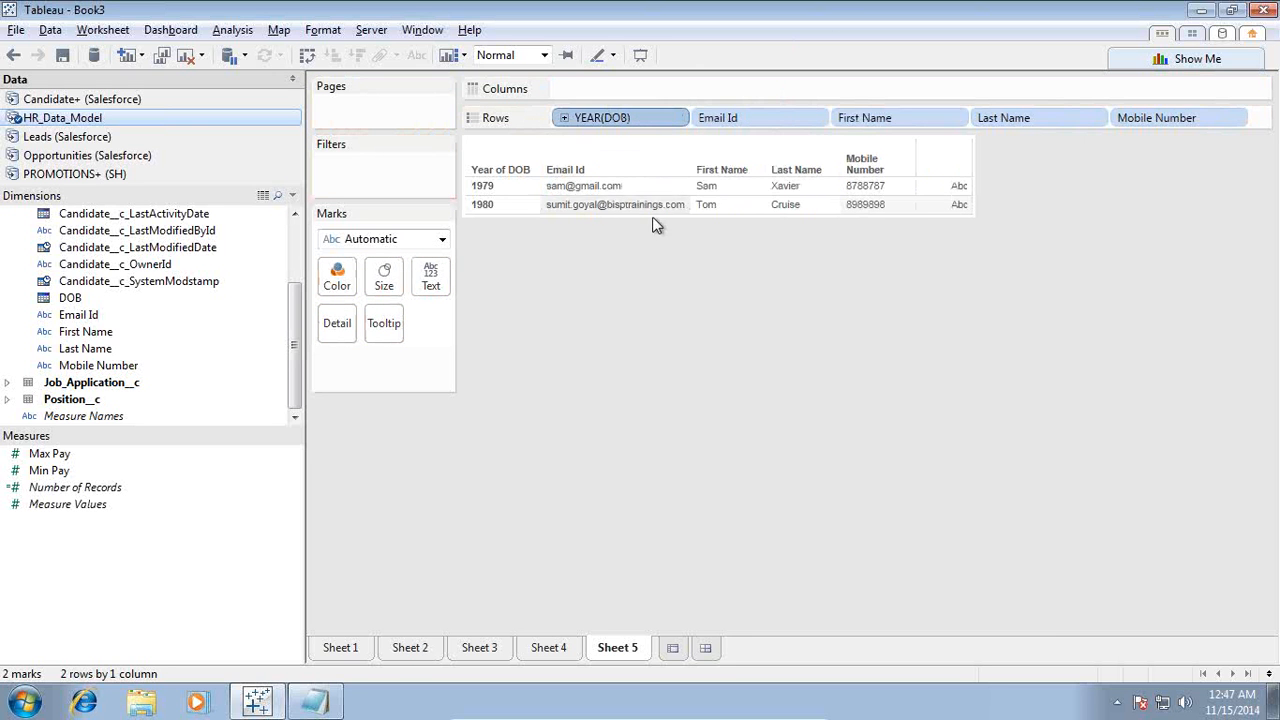
click(679, 118)
mouse_move(663, 522)
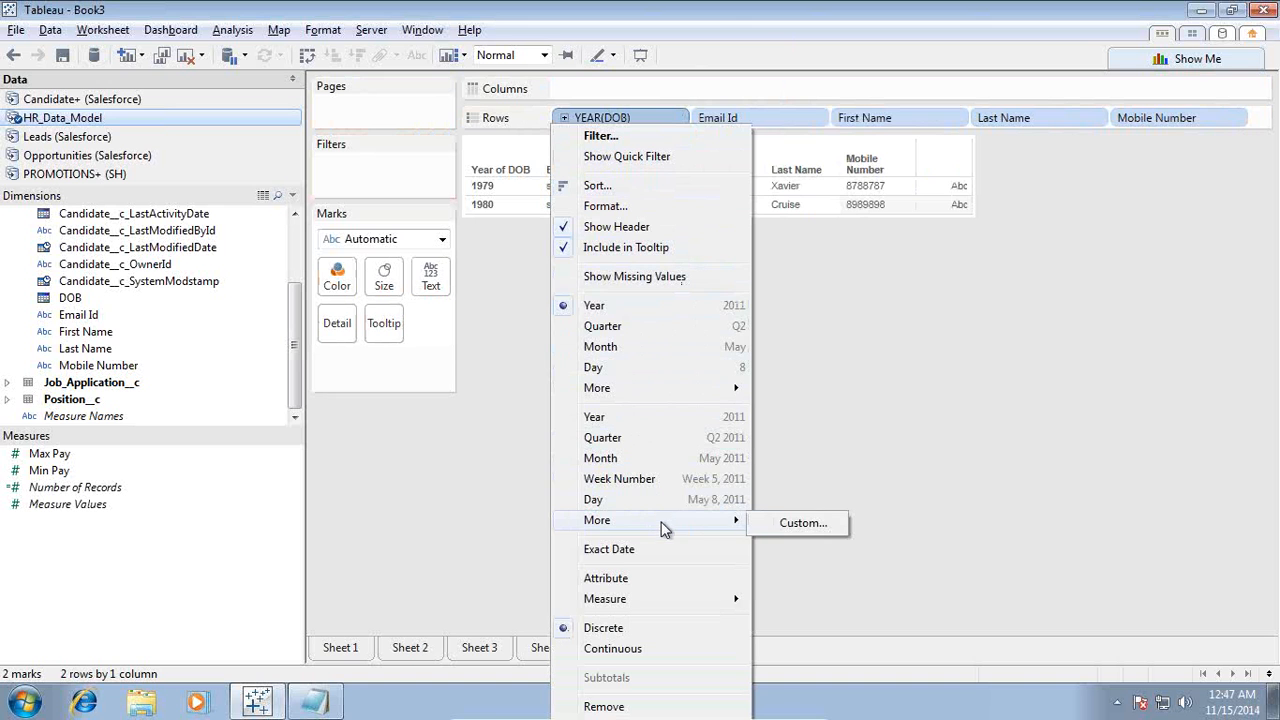
click(785, 528)
click(608, 326)
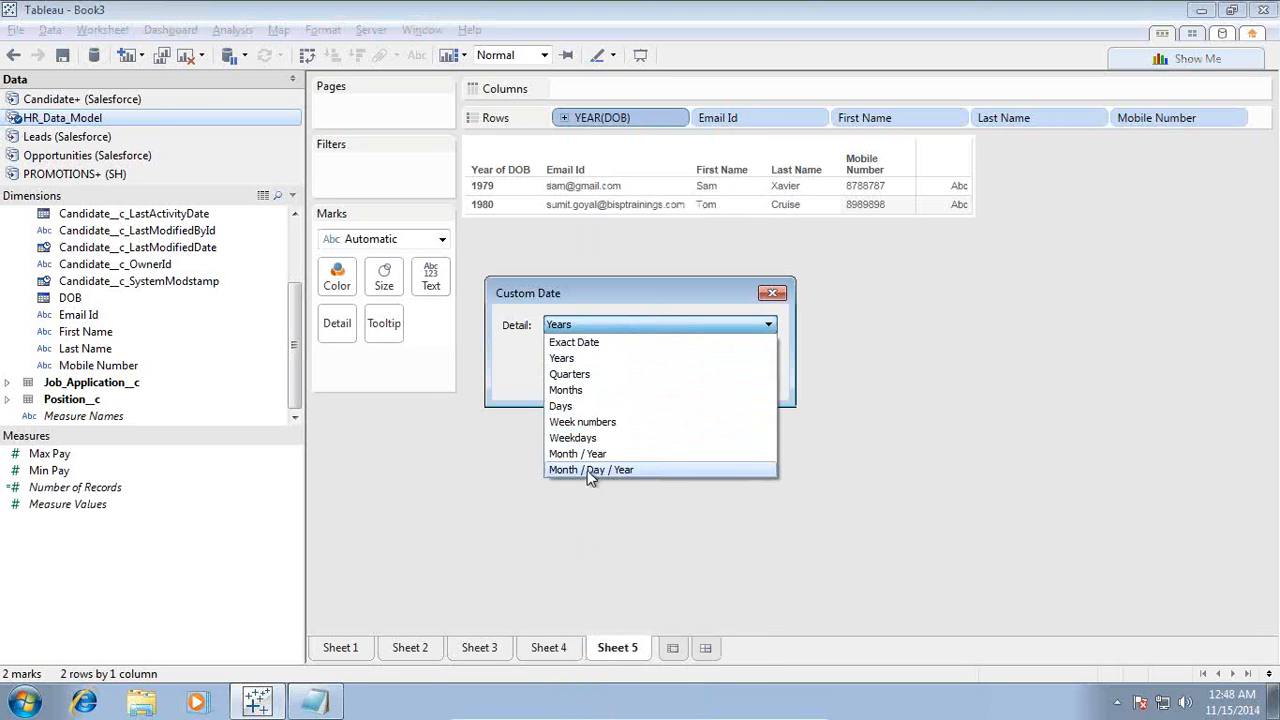
click(589, 470)
click(640, 378)
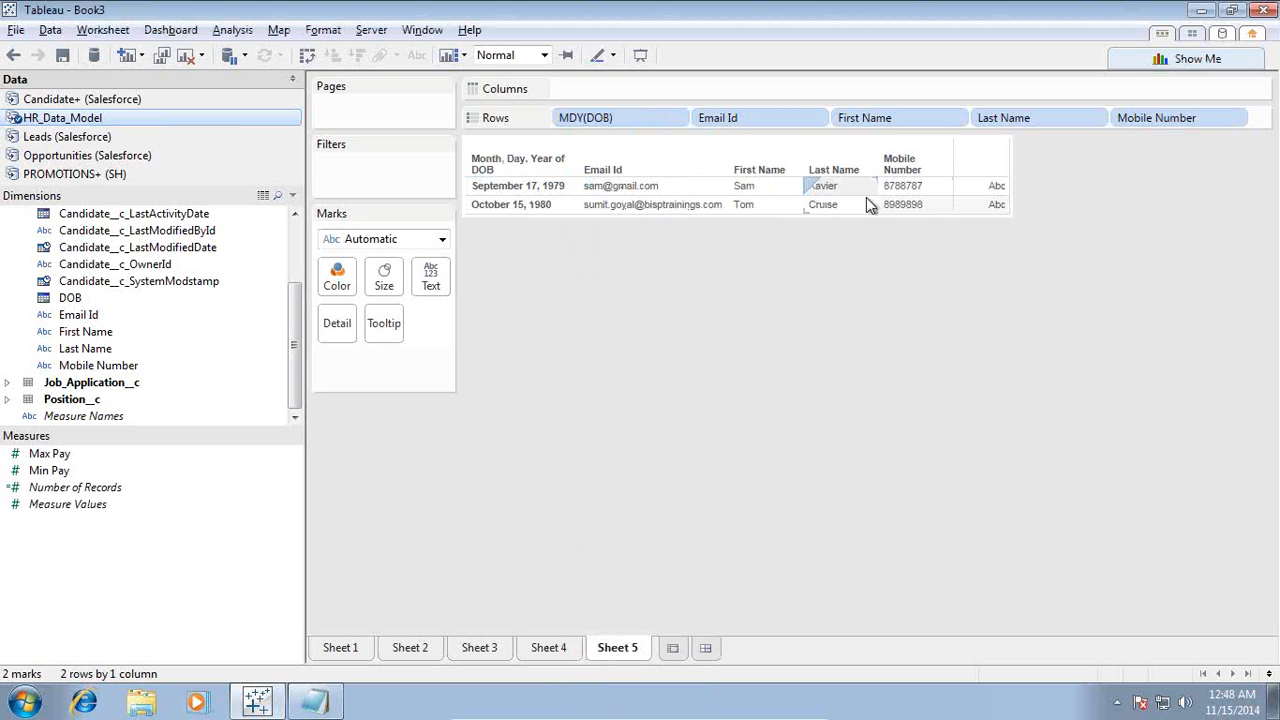
- Highlight the query for candidates whose interview is scheduled in the SalesForce DataModel Notepad file, and return to Tableau
click(315, 702)
click(501, 264)
drag(708, 226, 322, 234)
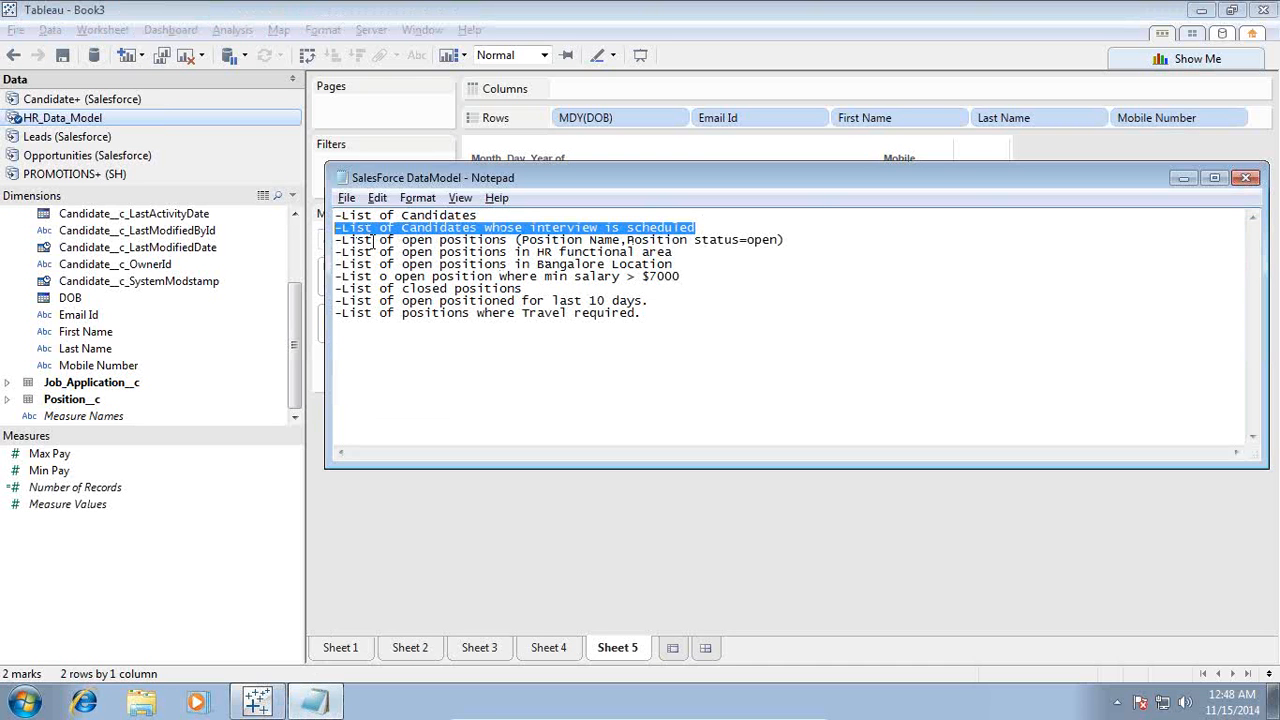
click(712, 18)
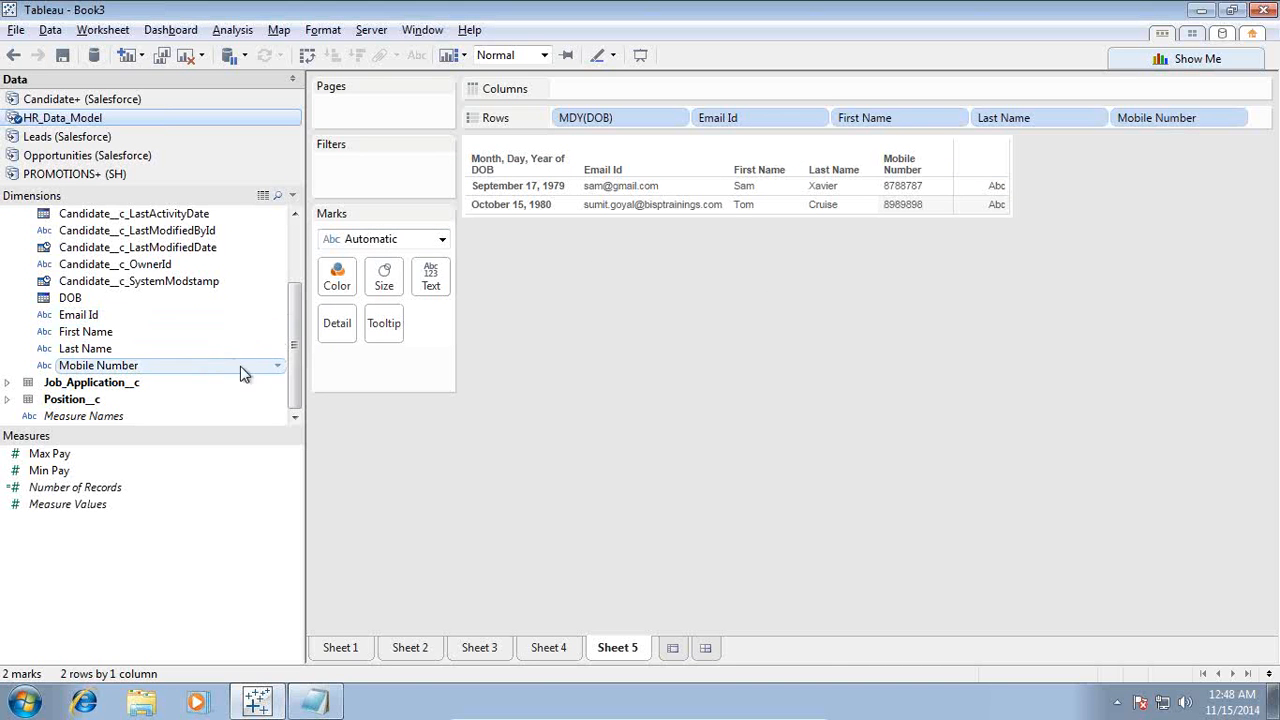
- Filter Sheet 5 by the Job_Application__c Status field, selecting Scheduled Interview
drag(294, 380, 288, 325)
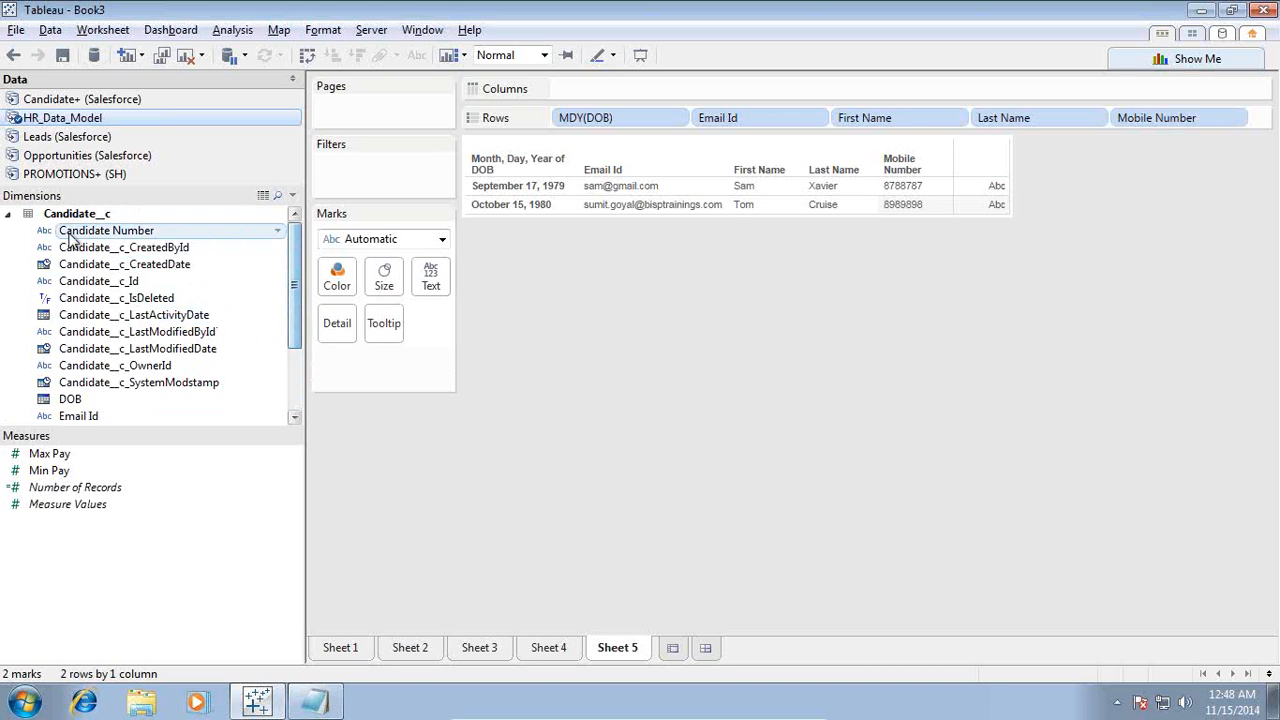
click(8, 214)
click(7, 231)
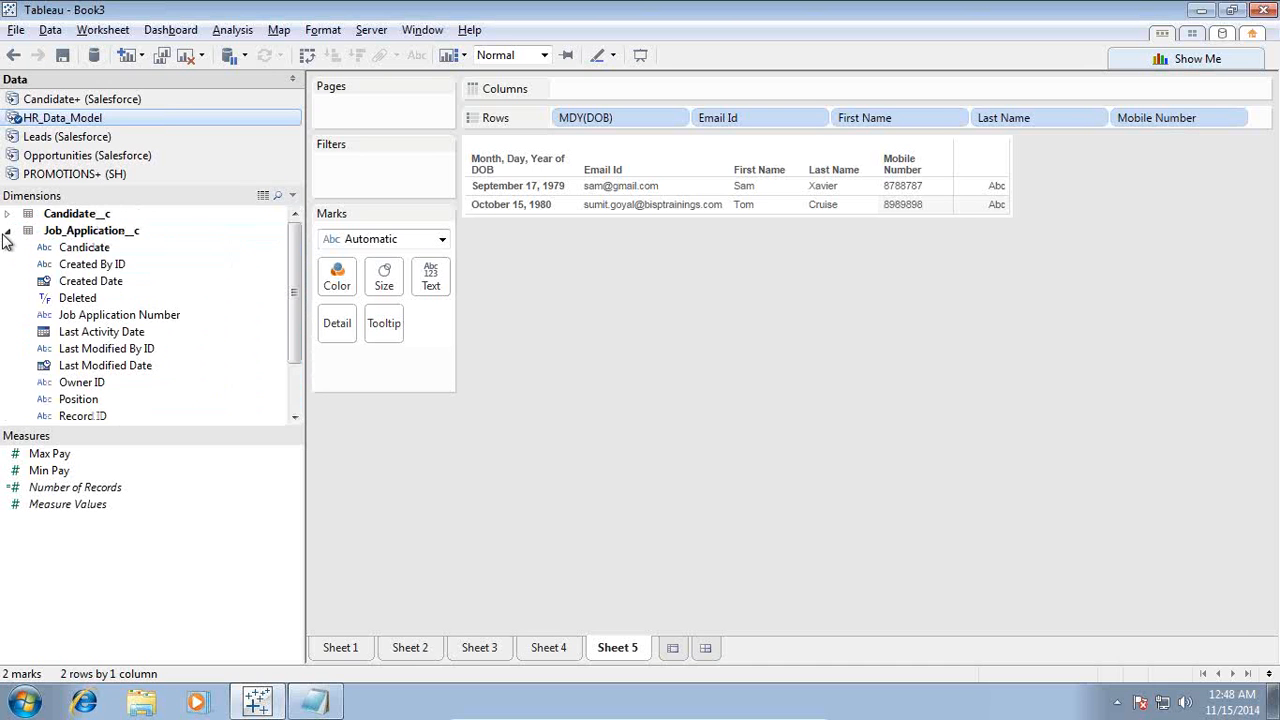
scroll(160, 305, down, 2)
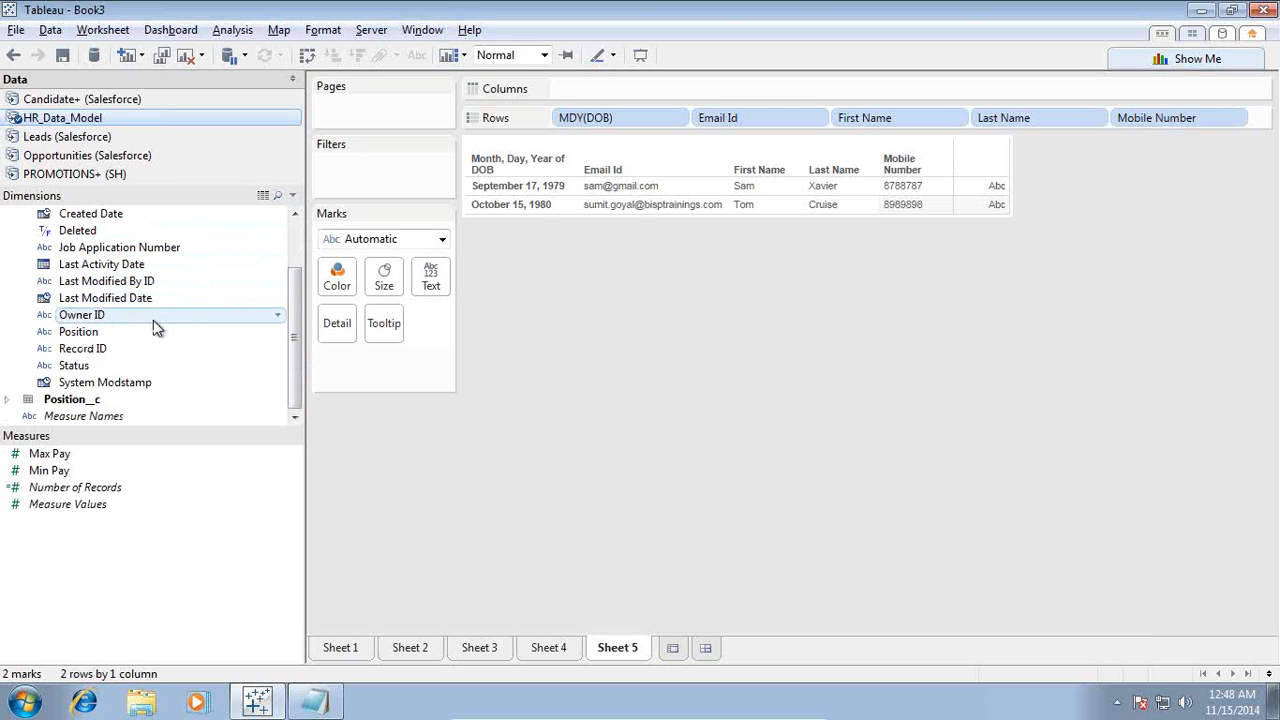
drag(72, 366, 366, 183)
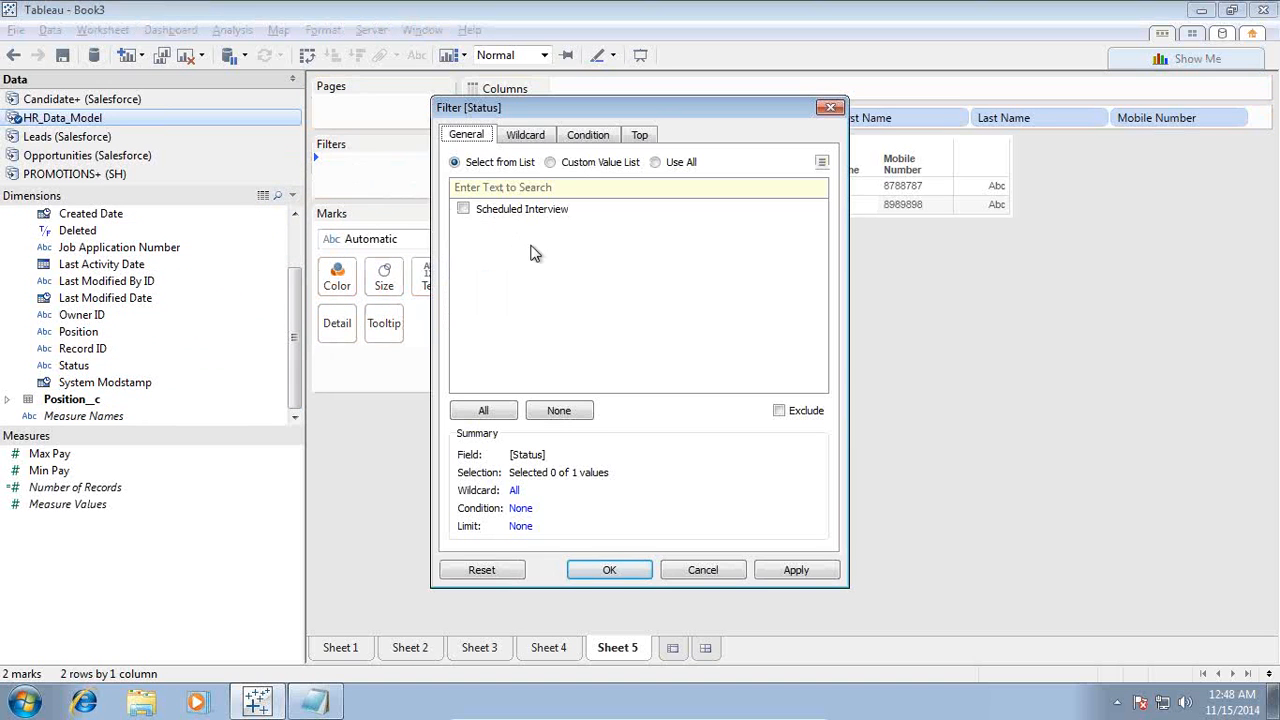
click(466, 213)
click(774, 568)
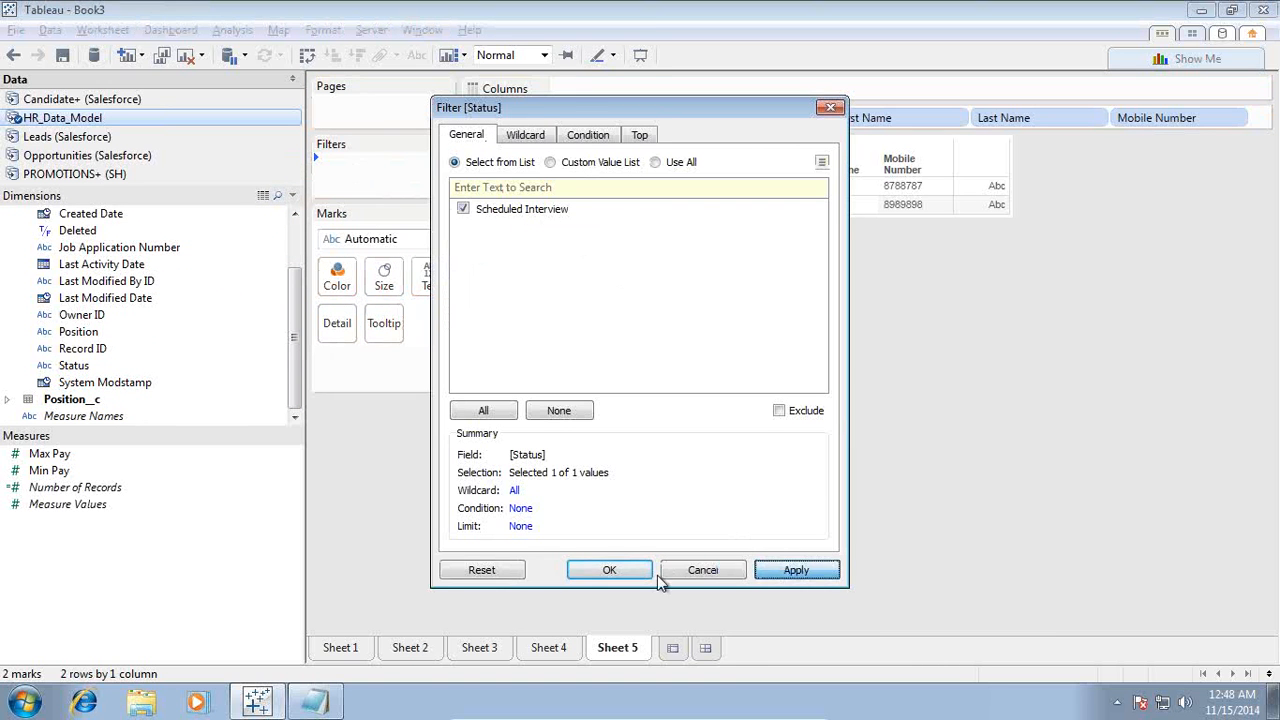
click(624, 572)
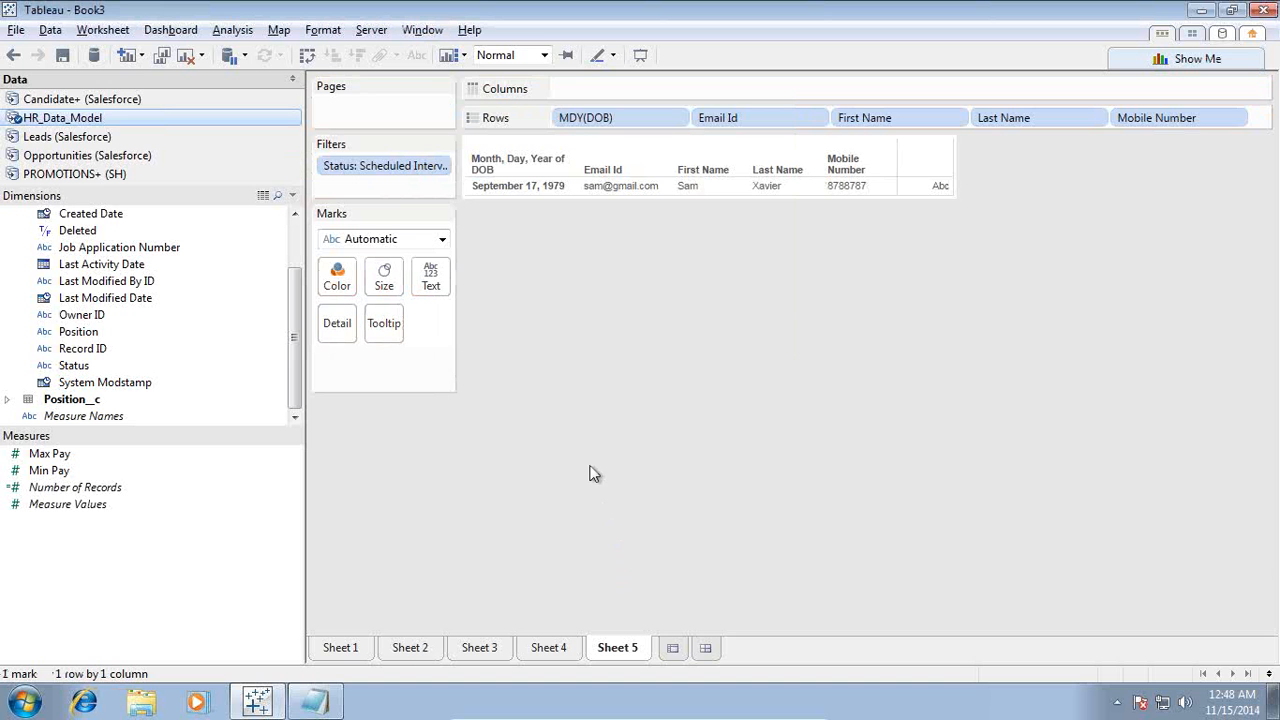
- Switch to Notepad and highlight the query for open positions with position name and open status
click(314, 702)
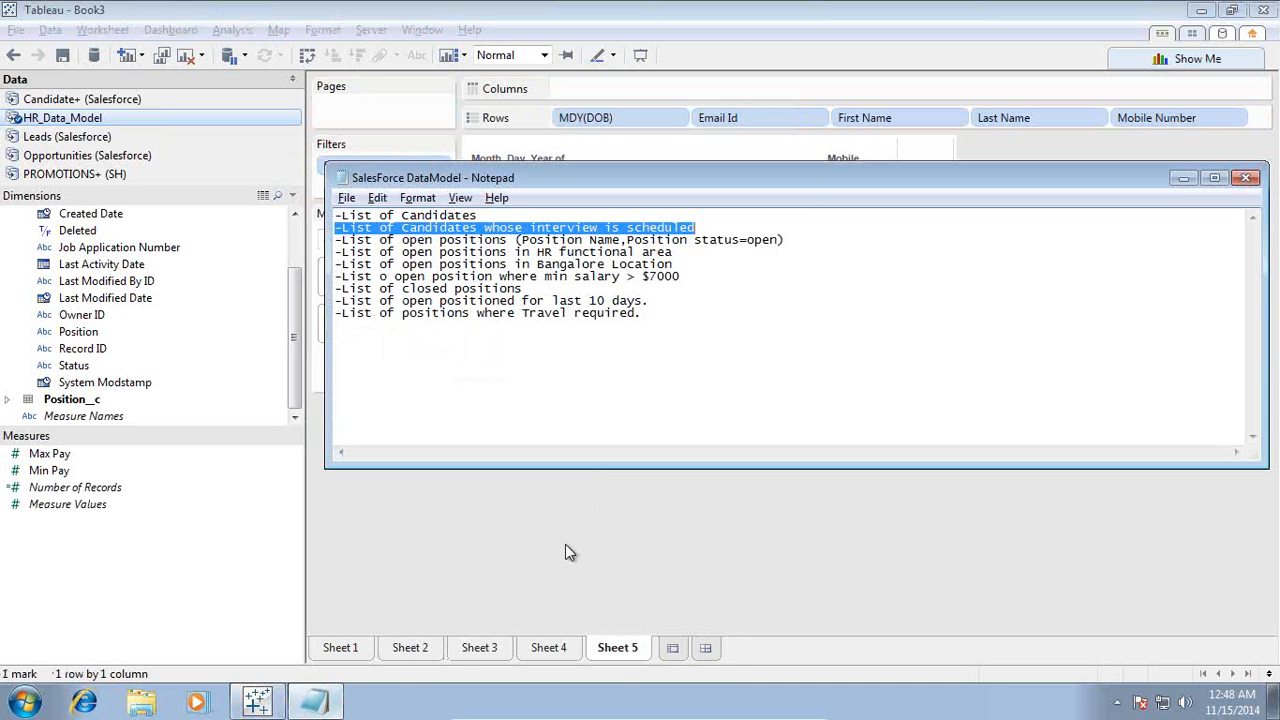
drag(801, 237, 318, 240)
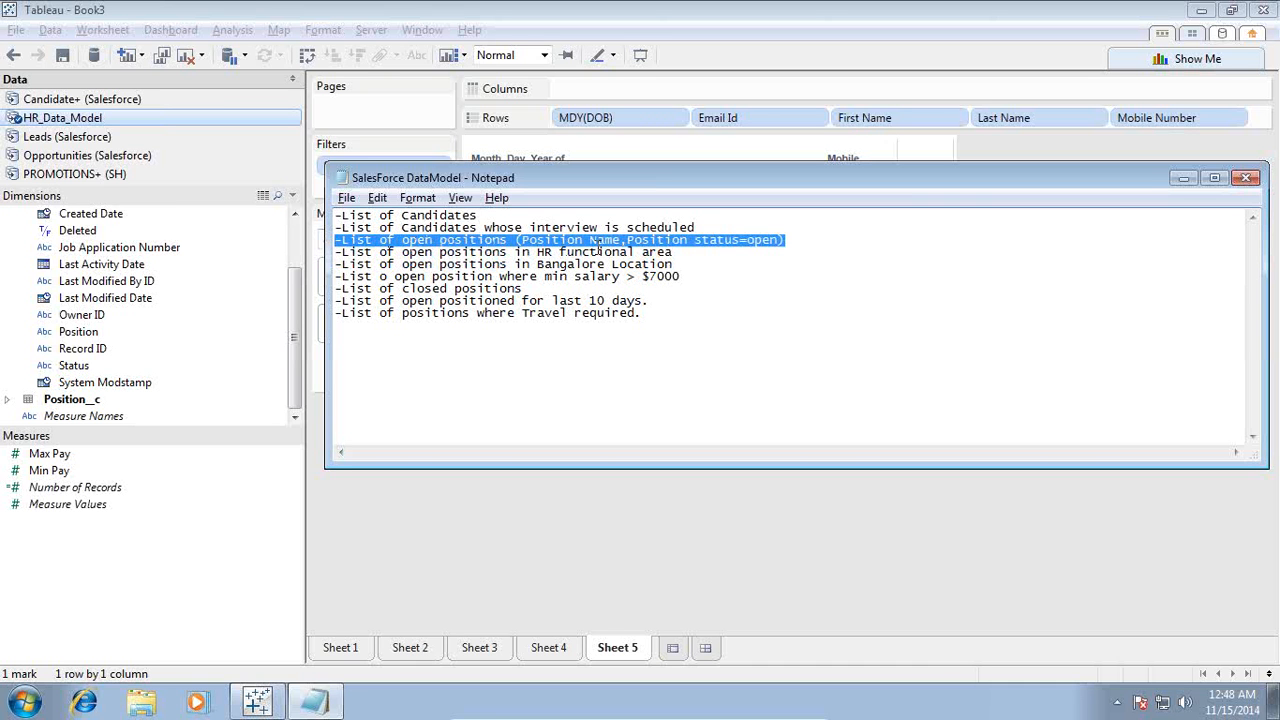
click(692, 244)
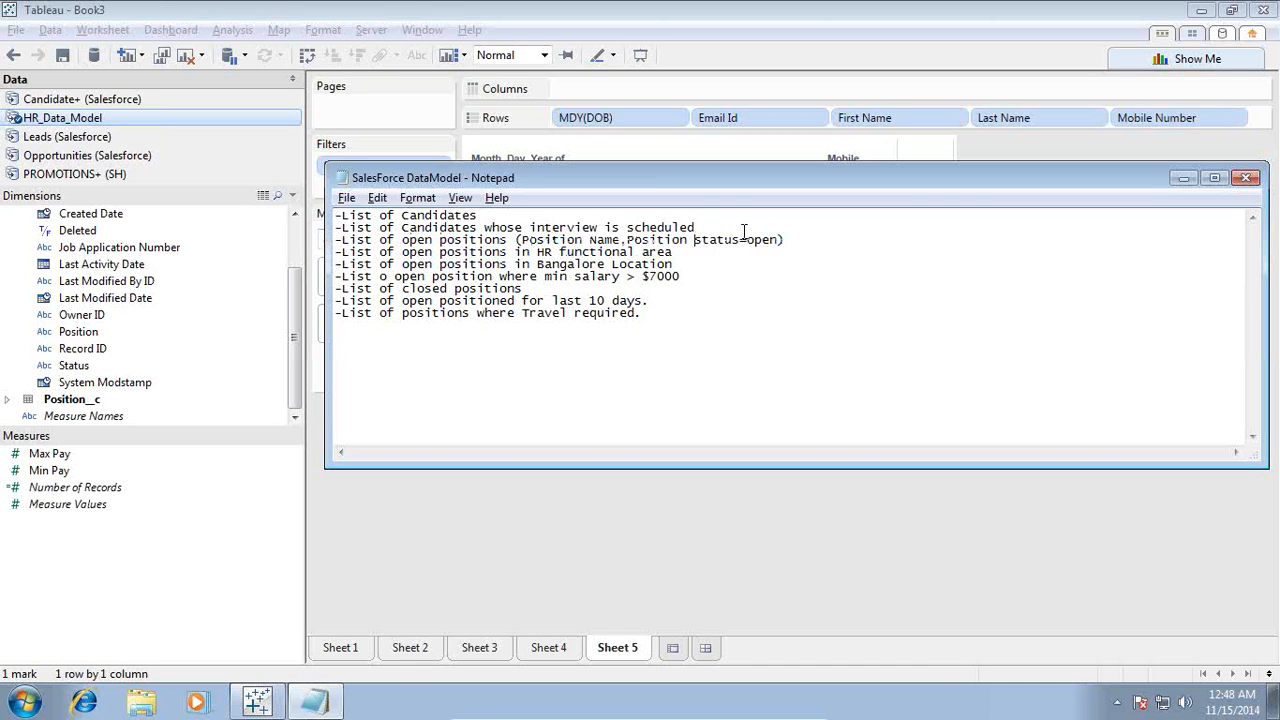
- Add a new worksheet in Tableau and expand only the Position__c table to review its dimensions
click(673, 647)
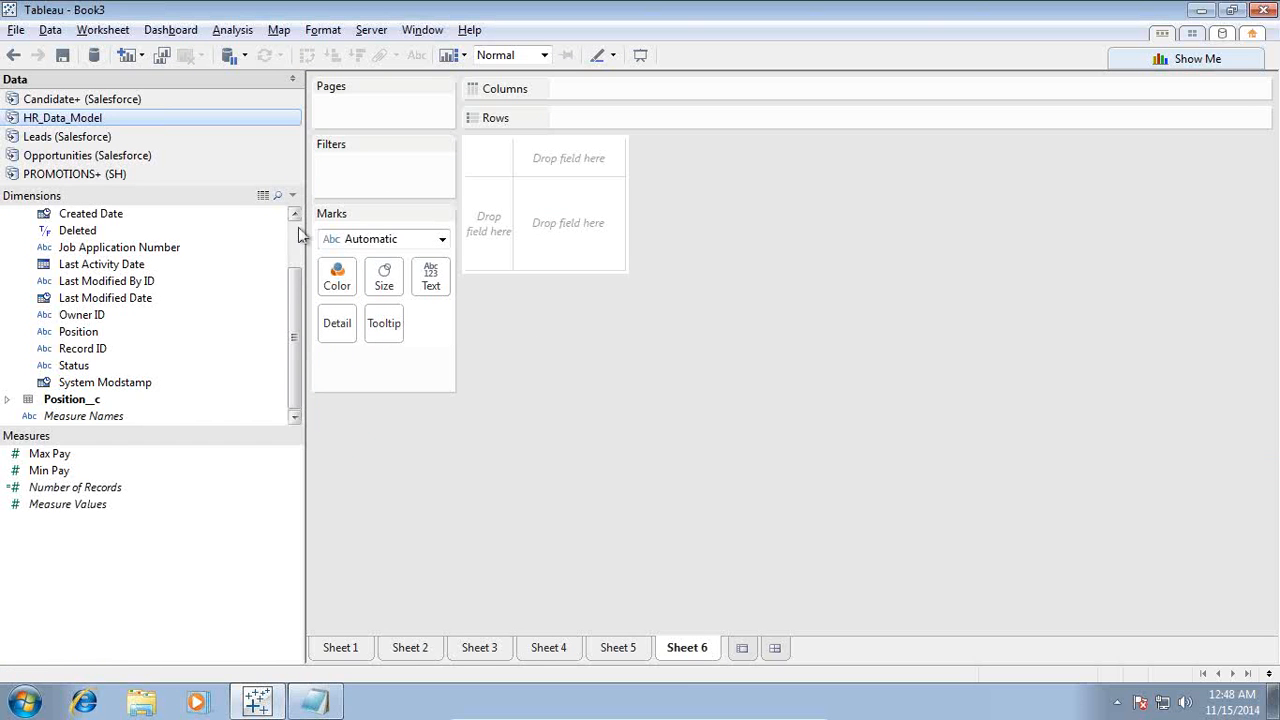
scroll(297, 232, up, 2)
click(8, 231)
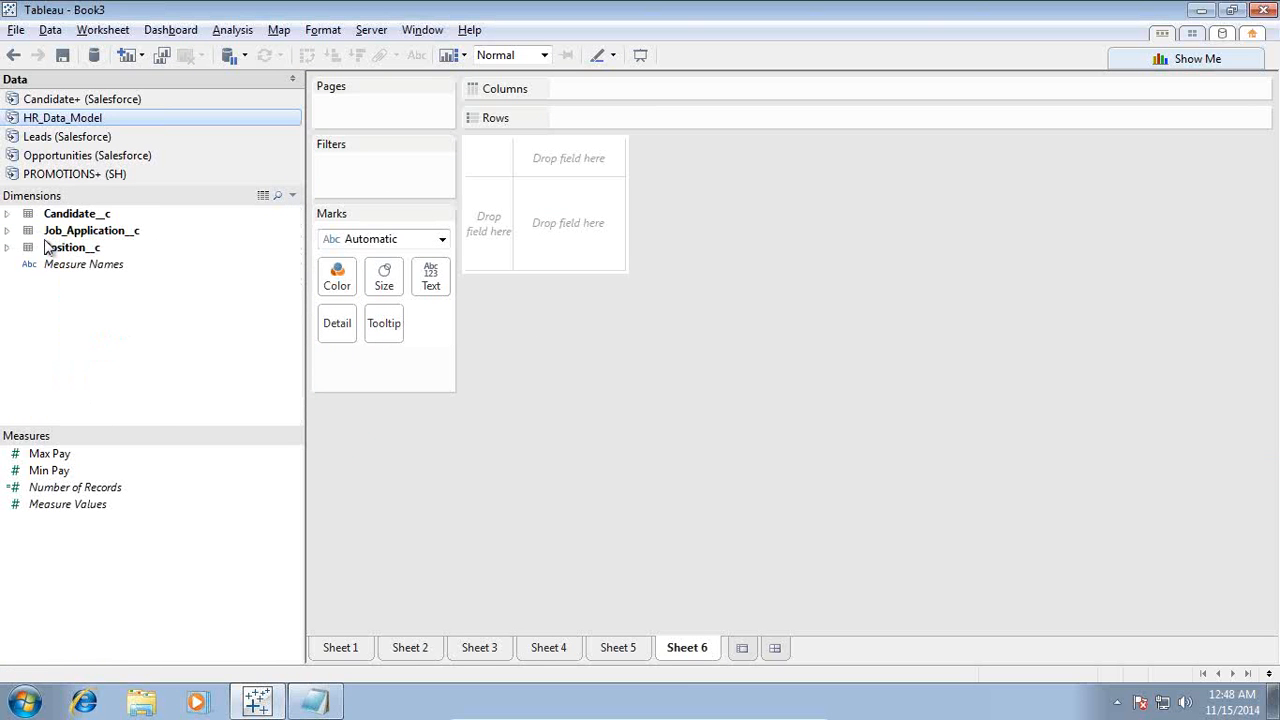
click(8, 247)
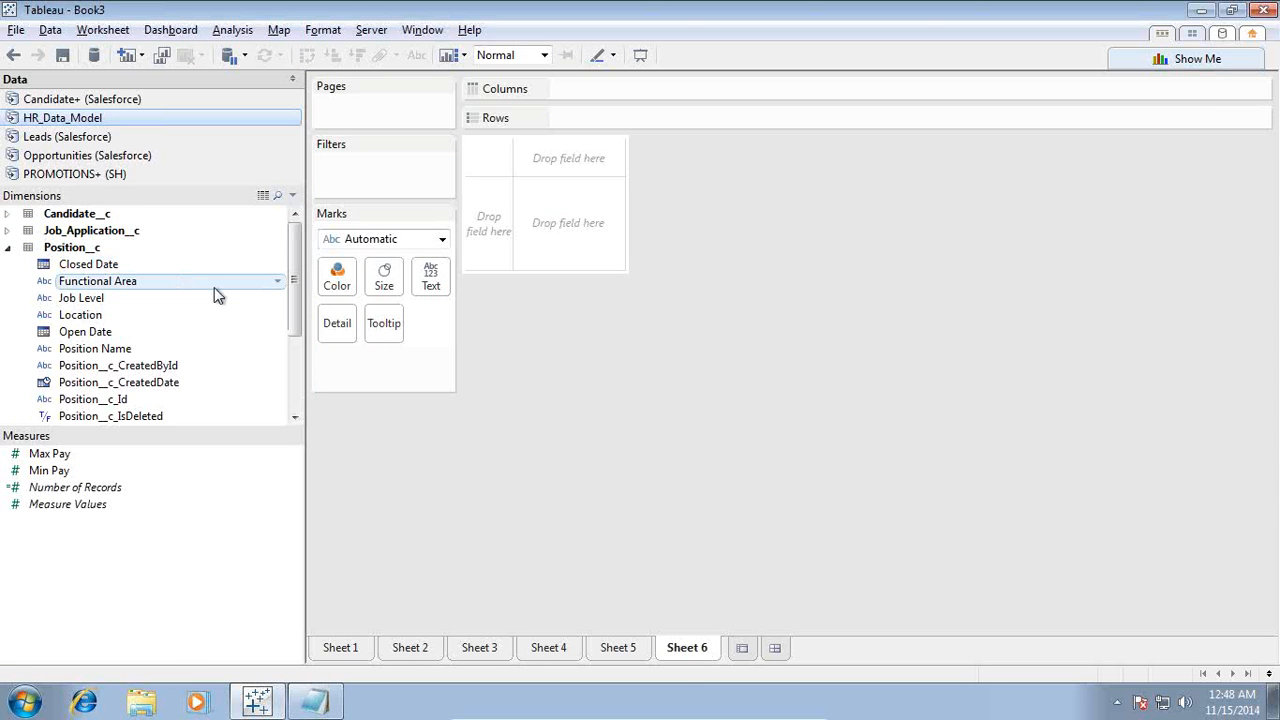
scroll(200, 290, down, 3)
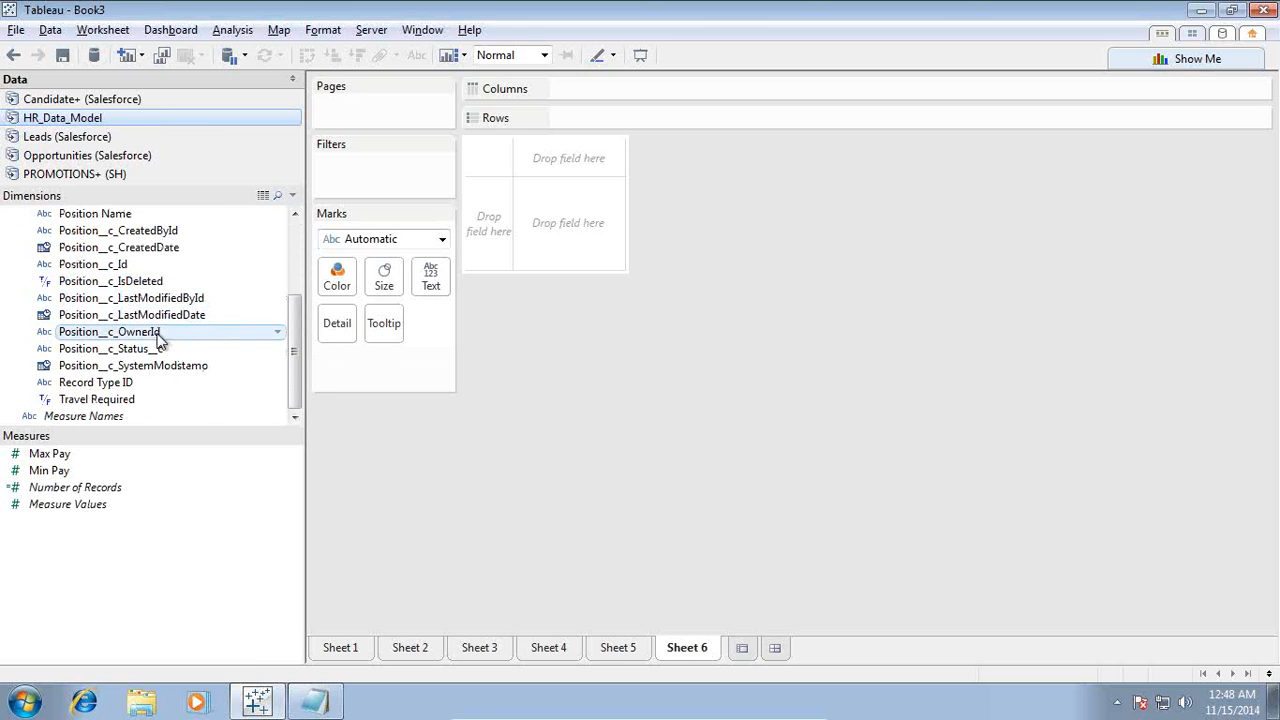
scroll(140, 316, up, 2)
scroll(130, 300, up, 2)
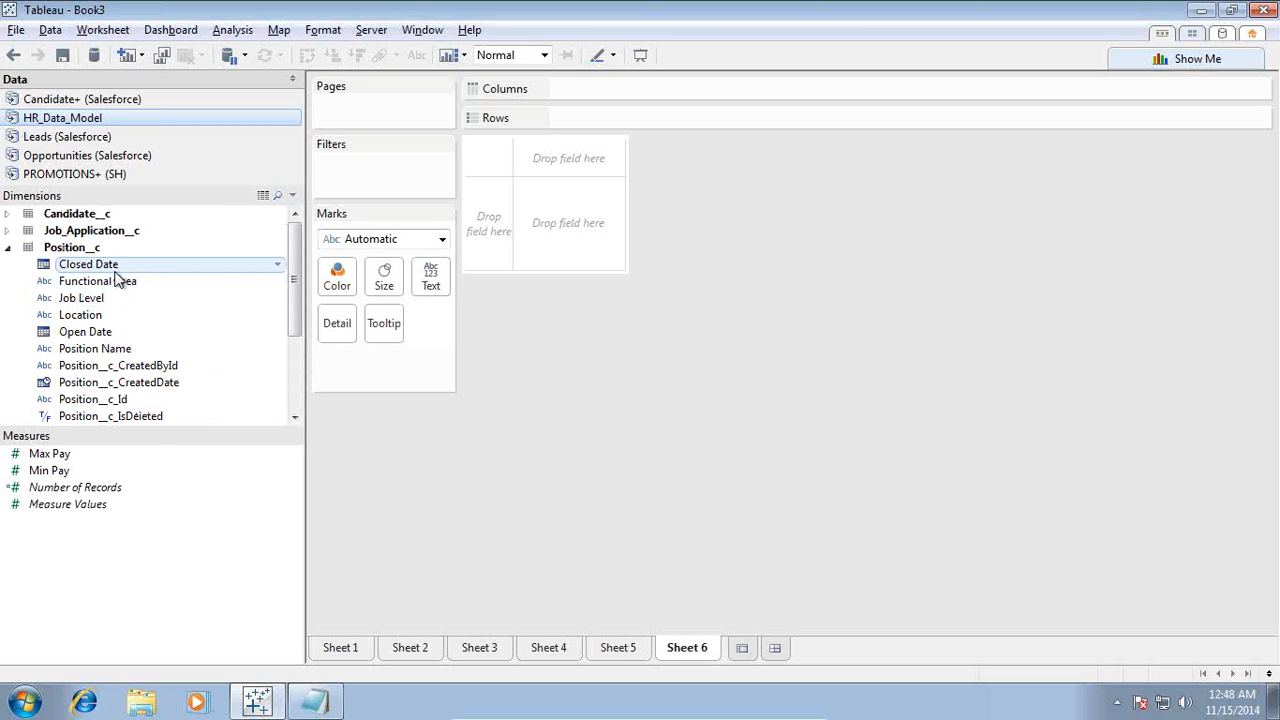
- Place the Position__c fields Functional Area, Location, Open Date, Position Name and Travel Required together on Rows in Sheet 6
click(115, 281)
ctrl+click(103, 315)
ctrl+click(109, 333)
scroll(145, 345, down, 1)
ctrl+click(110, 299)
scroll(160, 330, down, 2)
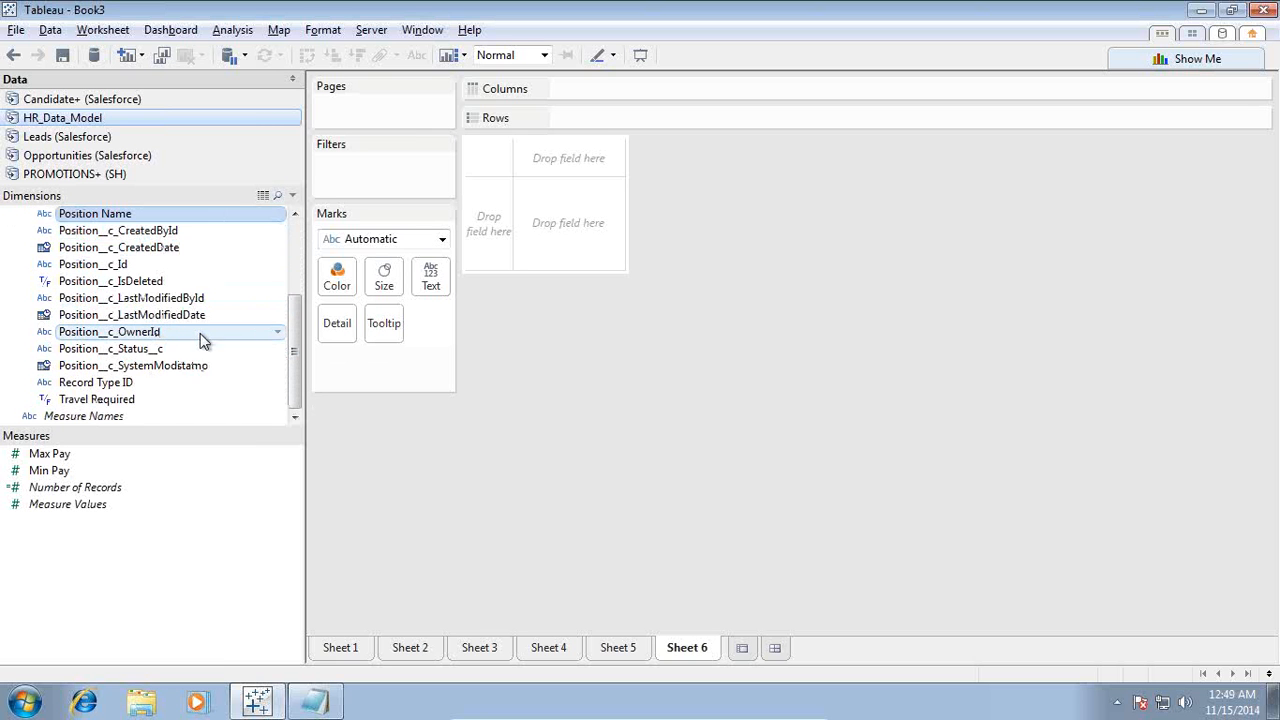
ctrl+click(120, 399)
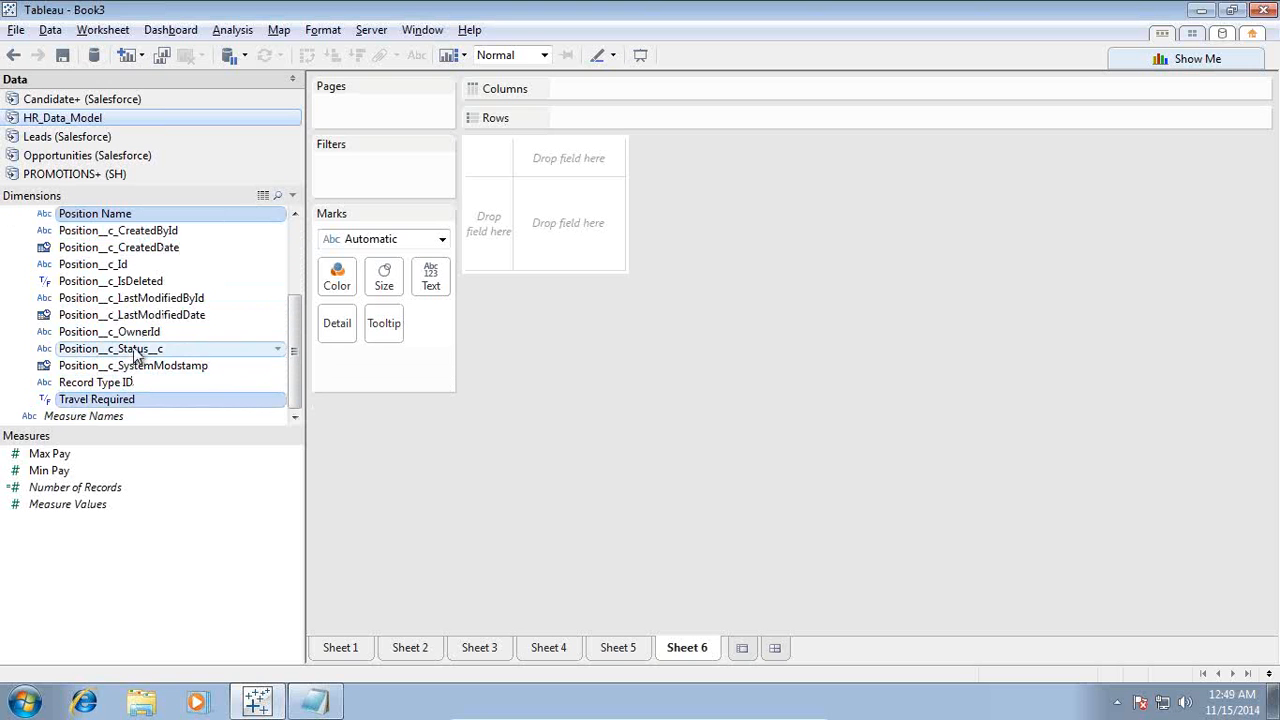
drag(120, 399, 610, 120)
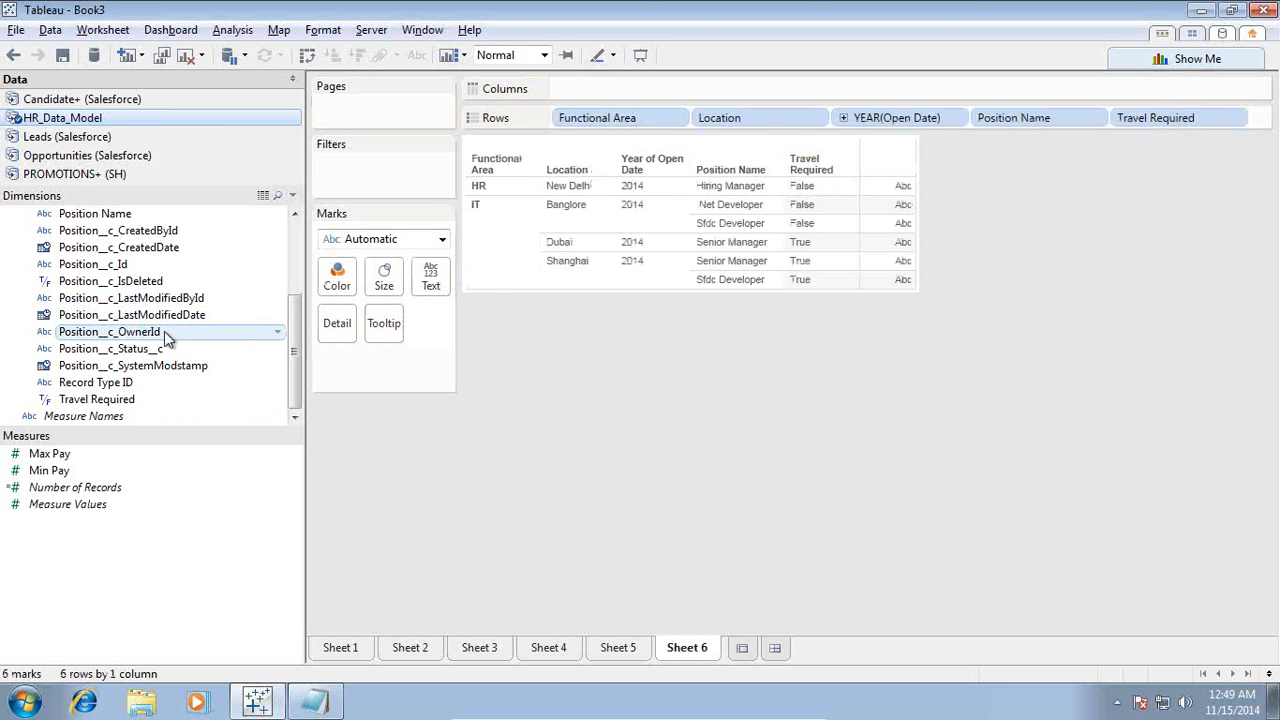
- Recheck the open positions query in Notepad by highlighting its line, and return to Tableau
click(330, 705)
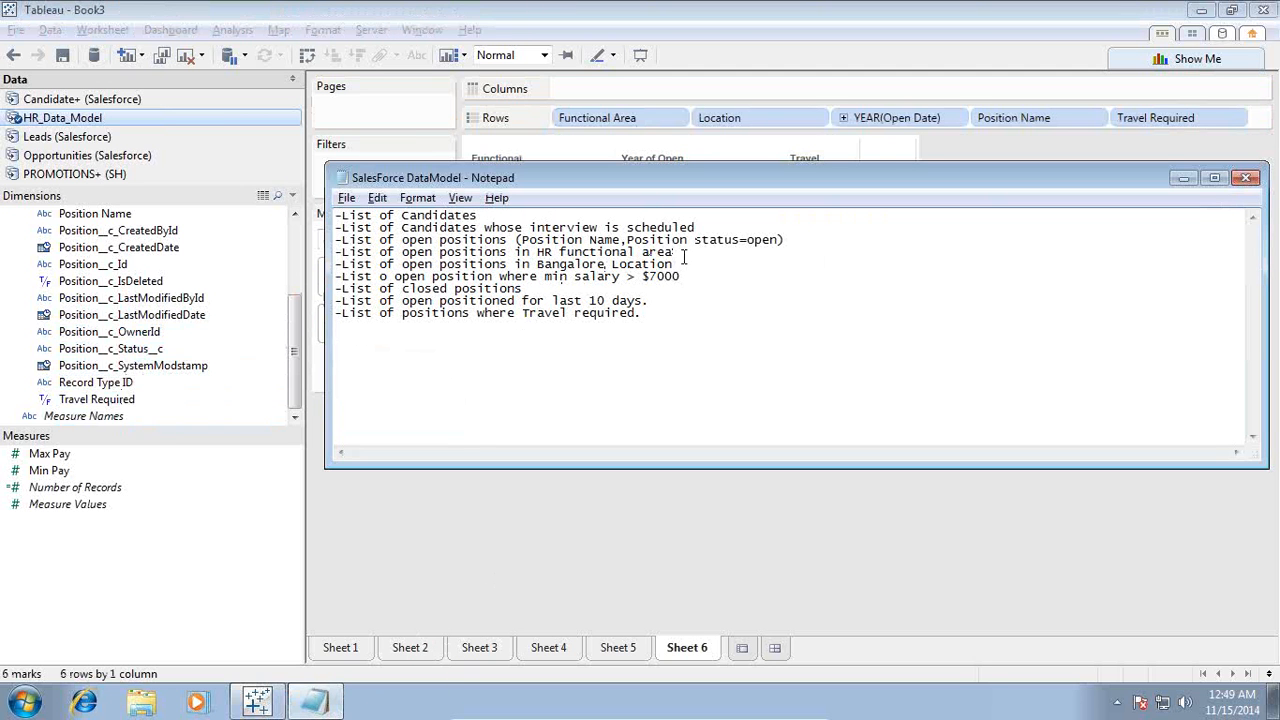
drag(789, 240, 310, 243)
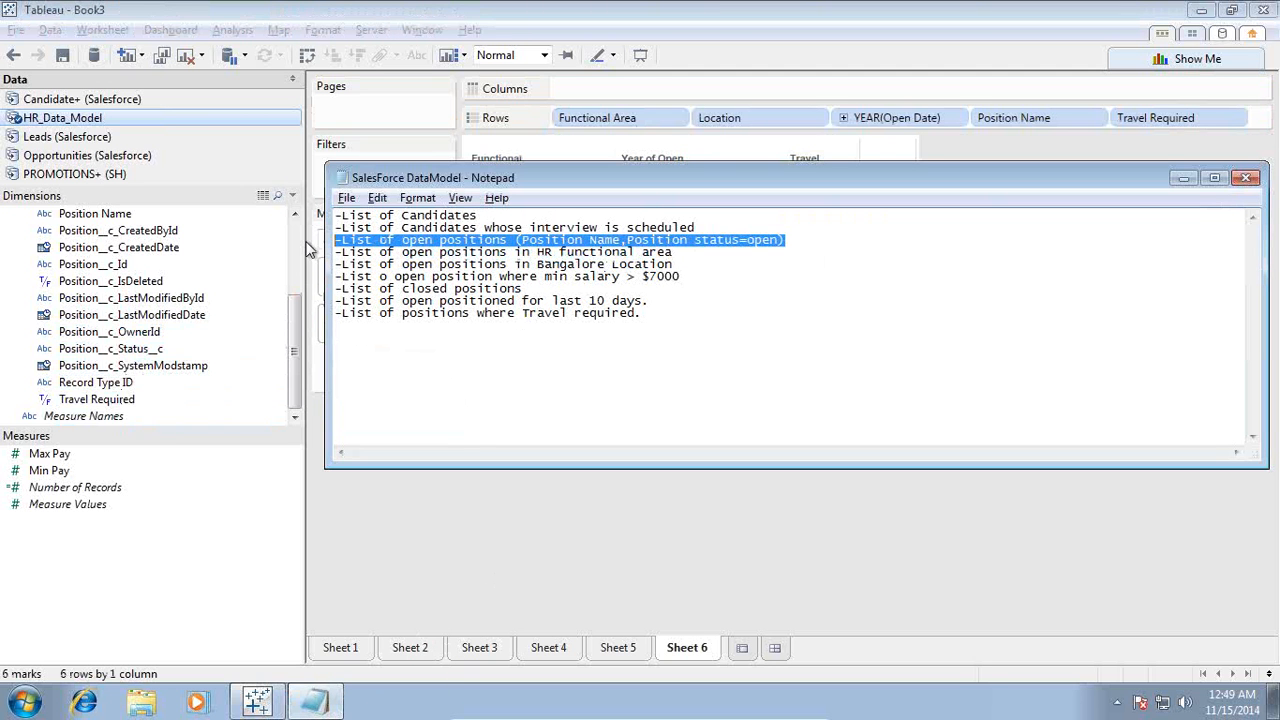
click(89, 385)
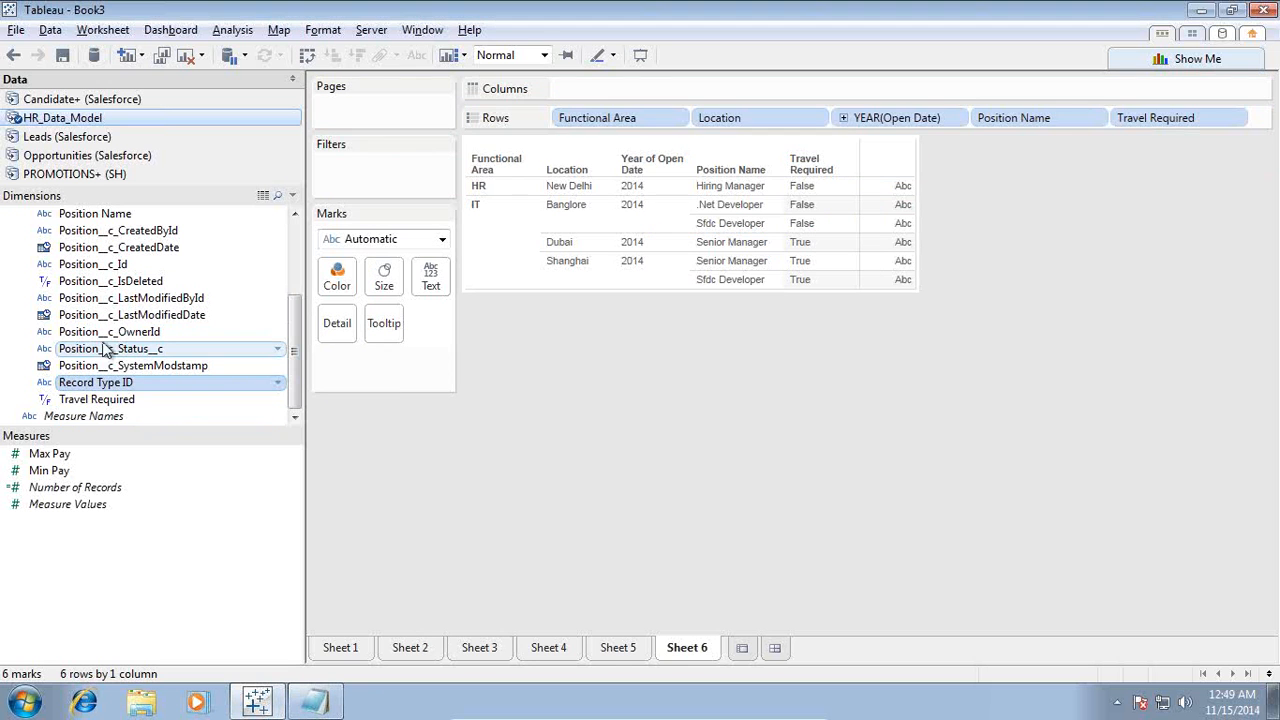
- Filter Sheet 6 by Position__c_Status__c, selecting the Open value
drag(123, 355, 374, 190)
click(463, 209)
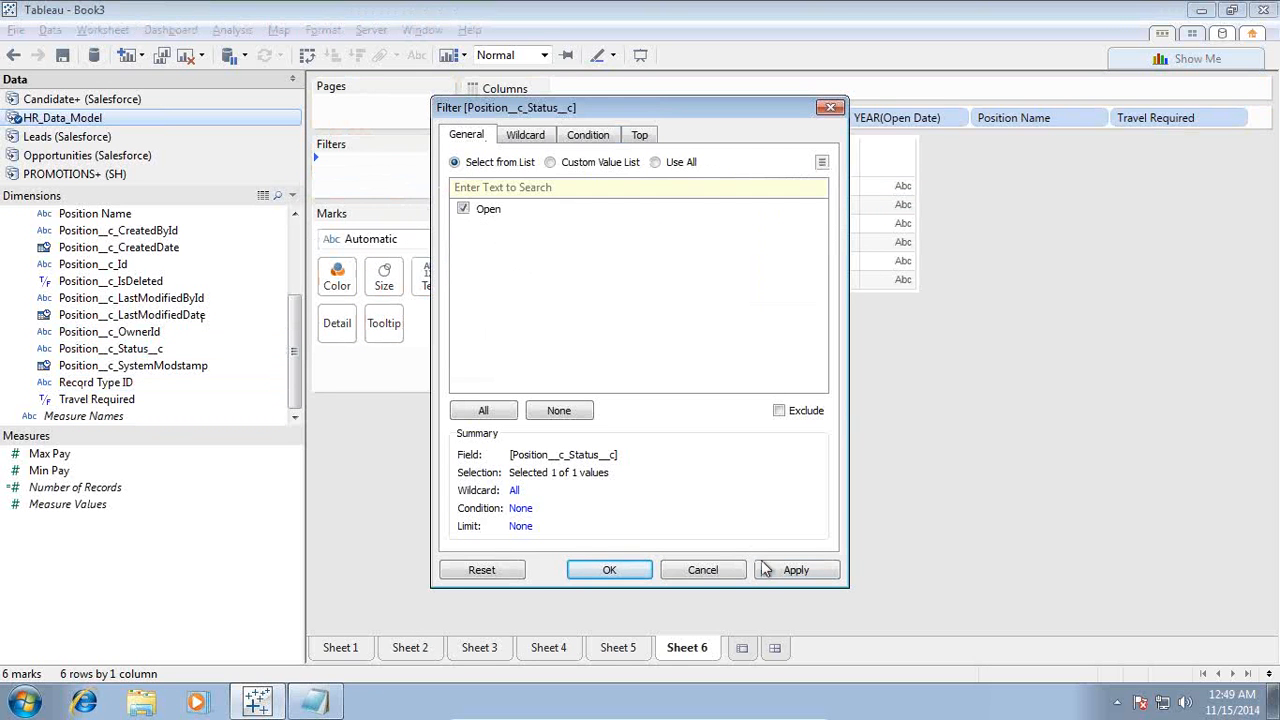
click(796, 570)
click(609, 570)
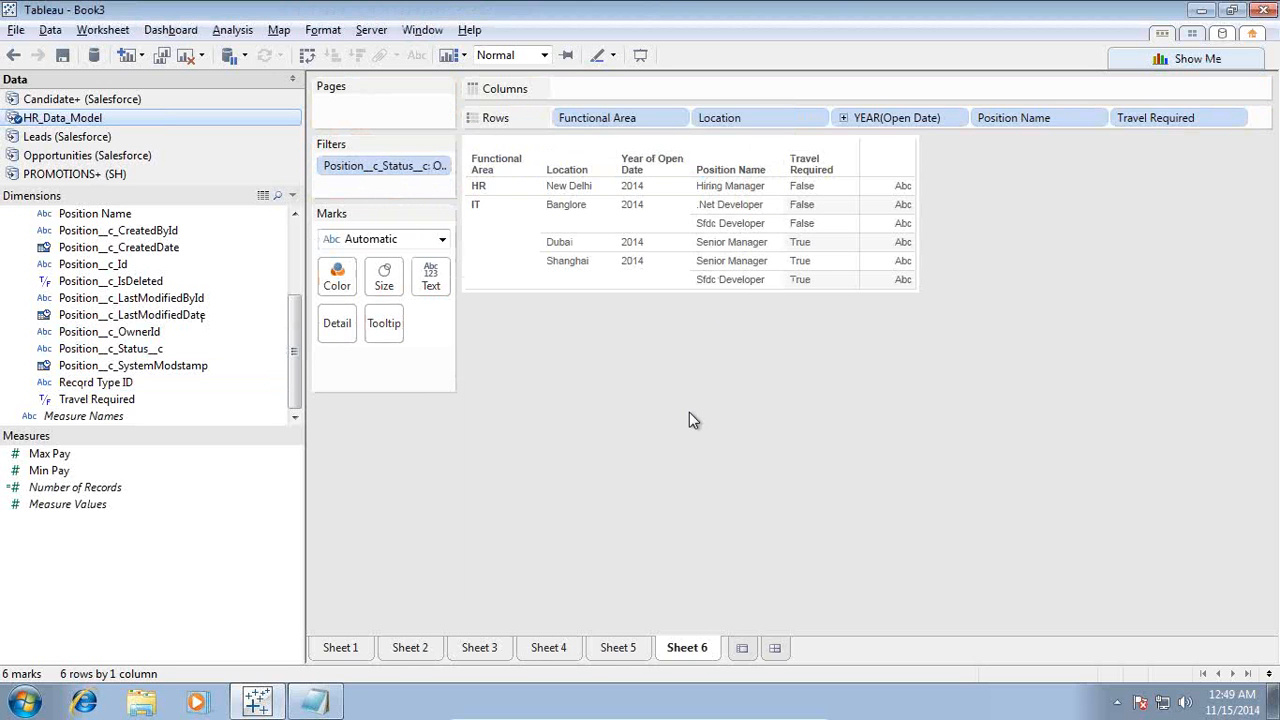
- Highlight the HR functional area query in Notepad, and keep only the HR functional area in Tableau's Sheet 6
key(alt+Tab)
drag(672, 252, 334, 253)
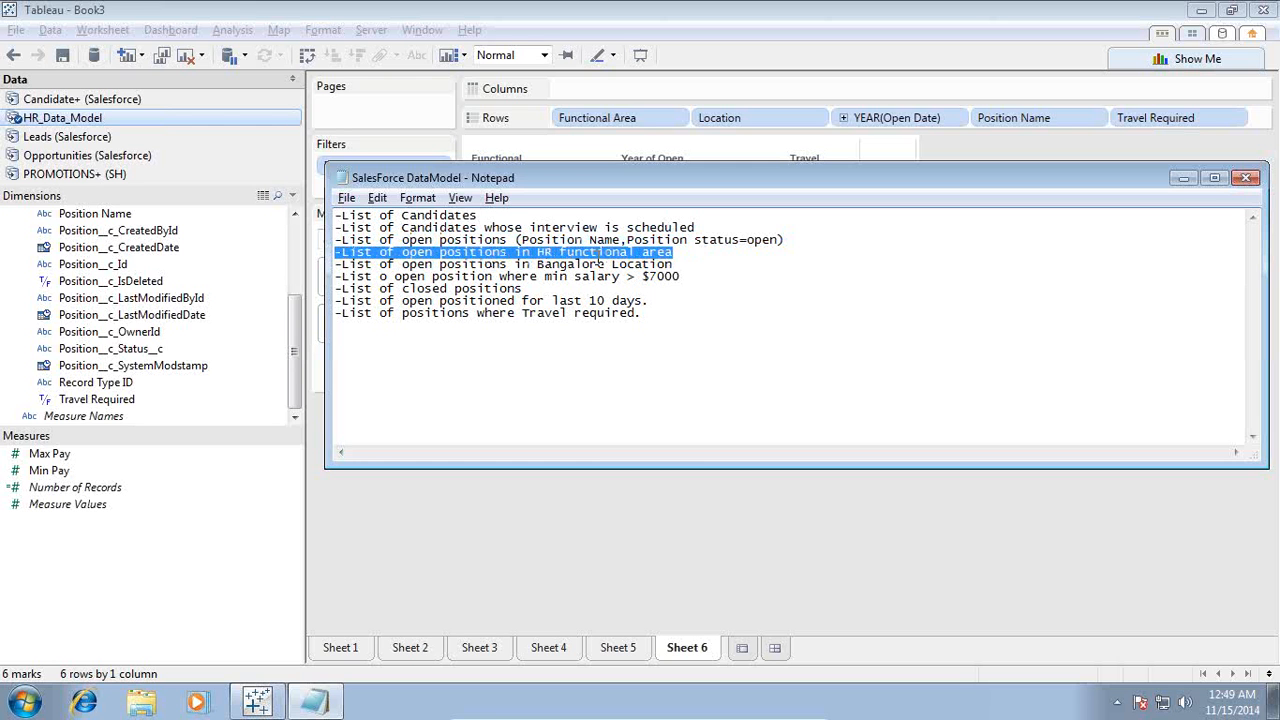
key(alt+Tab)
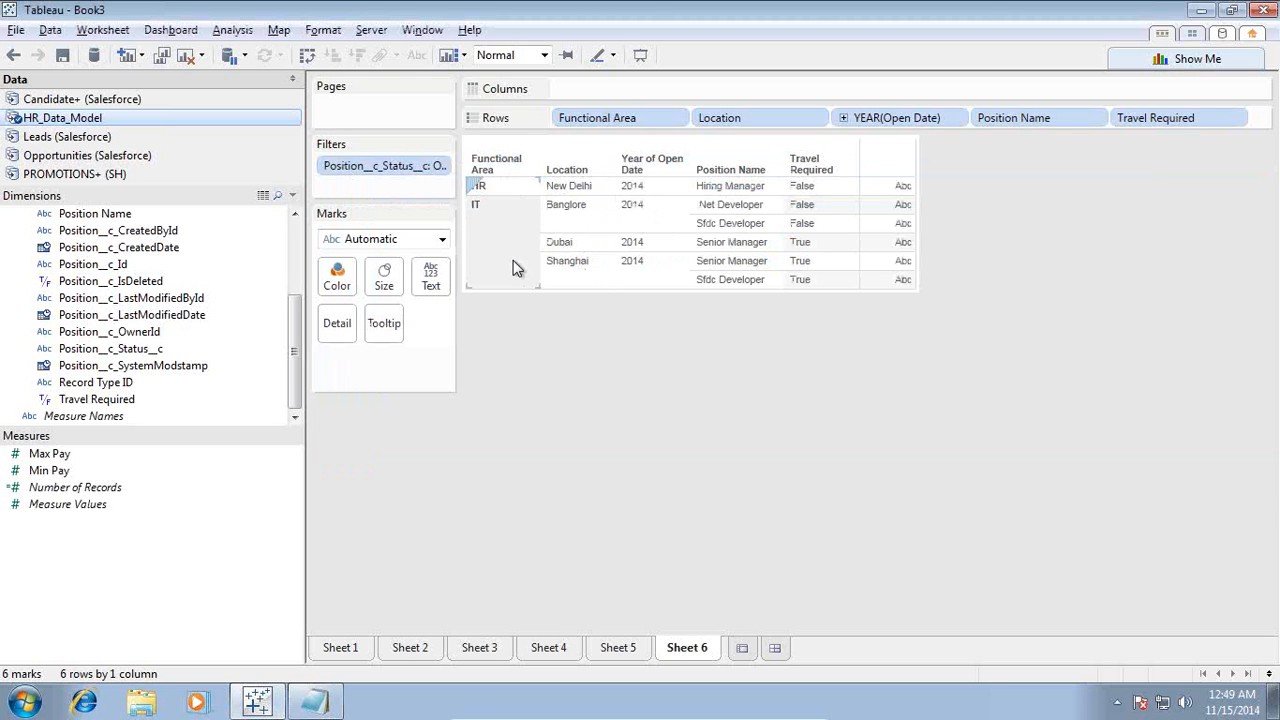
click(503, 190)
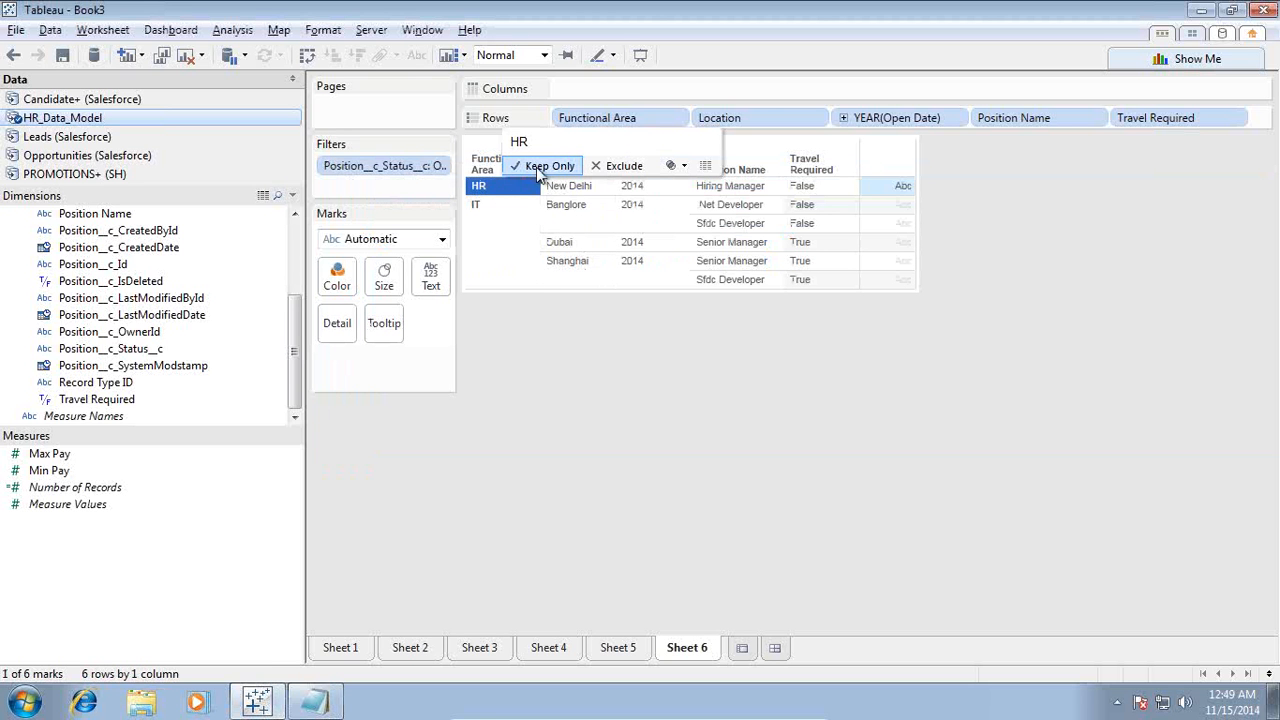
click(540, 166)
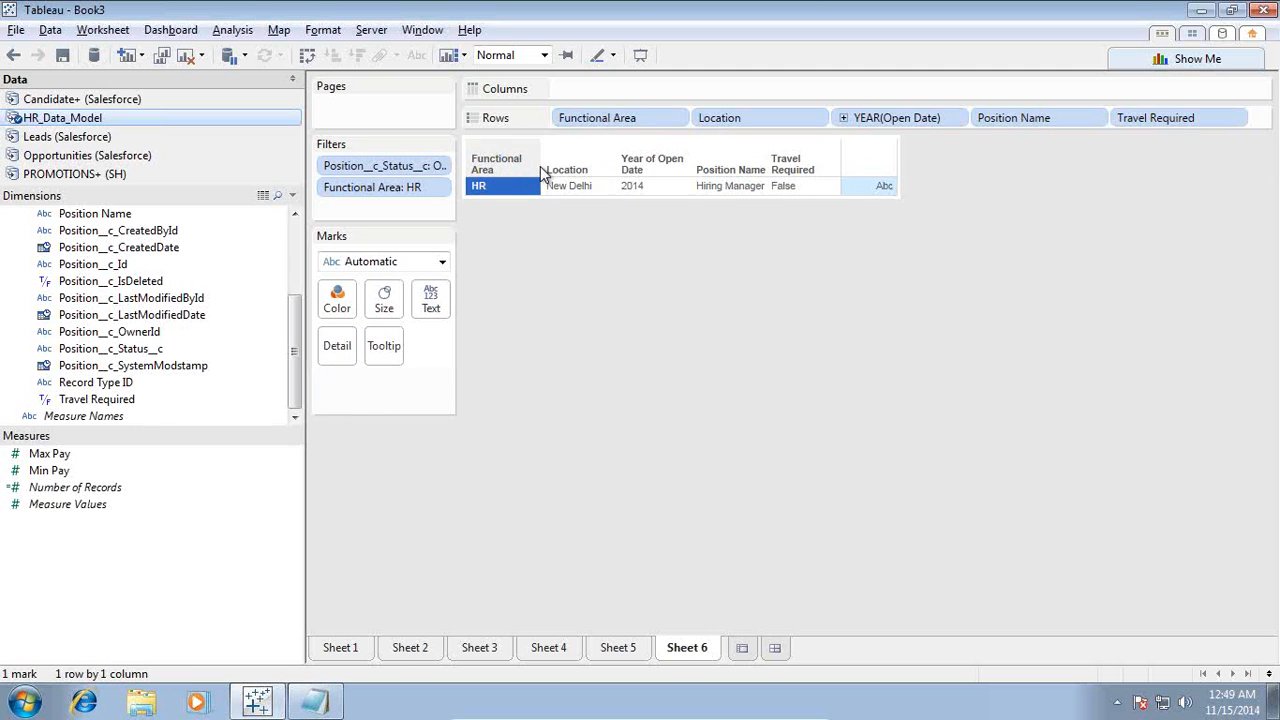
- Highlight the query for open positions in Bangalore Location in Notepad, and return to Tableau
key(alt+Tab)
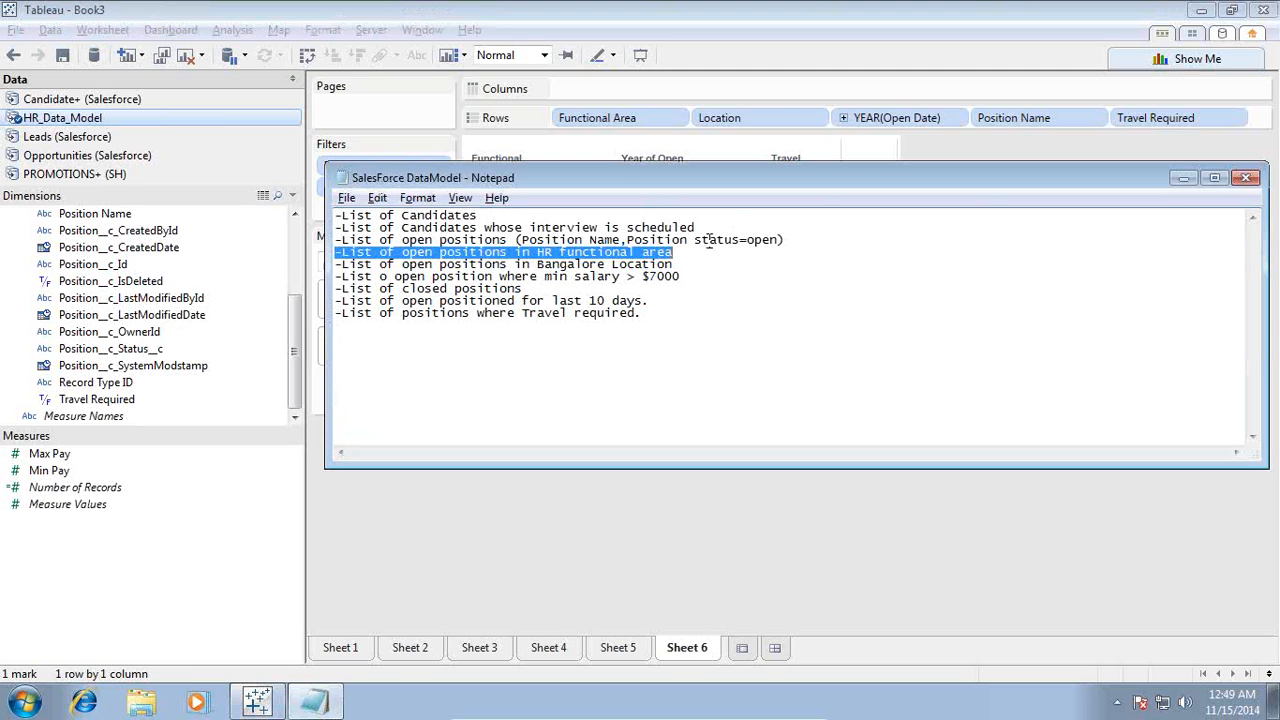
drag(685, 264, 327, 267)
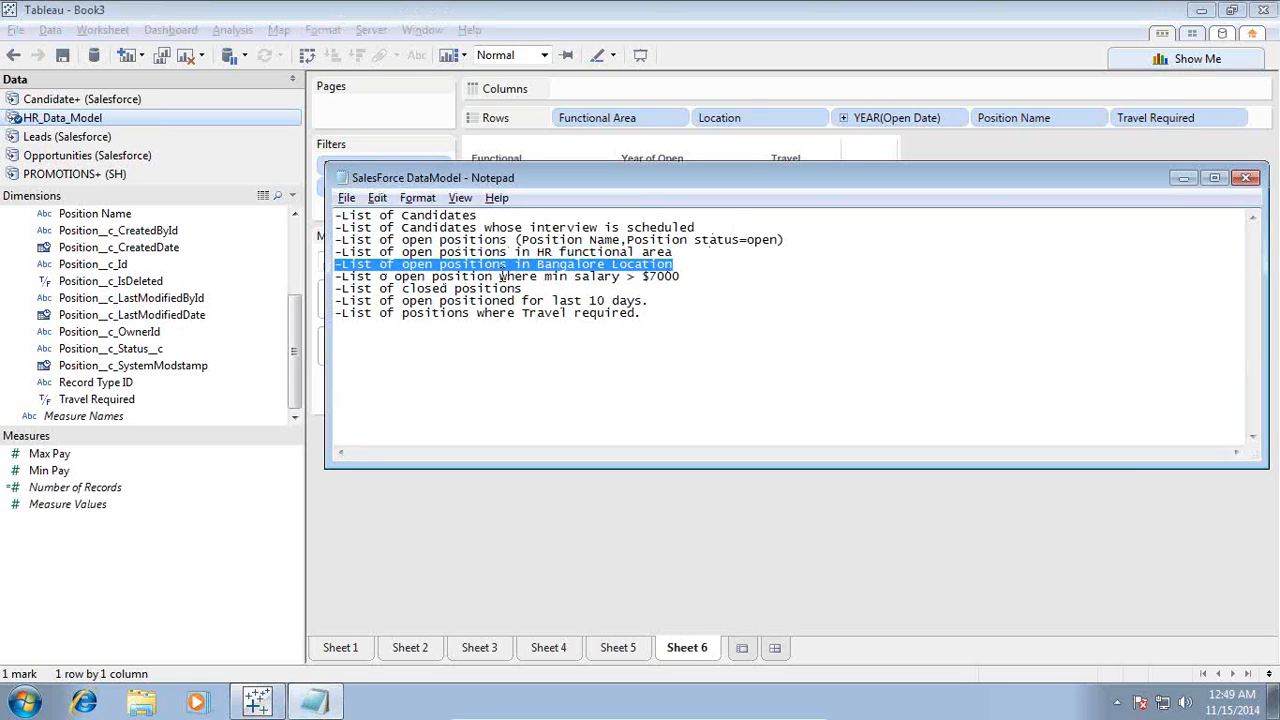
click(596, 133)
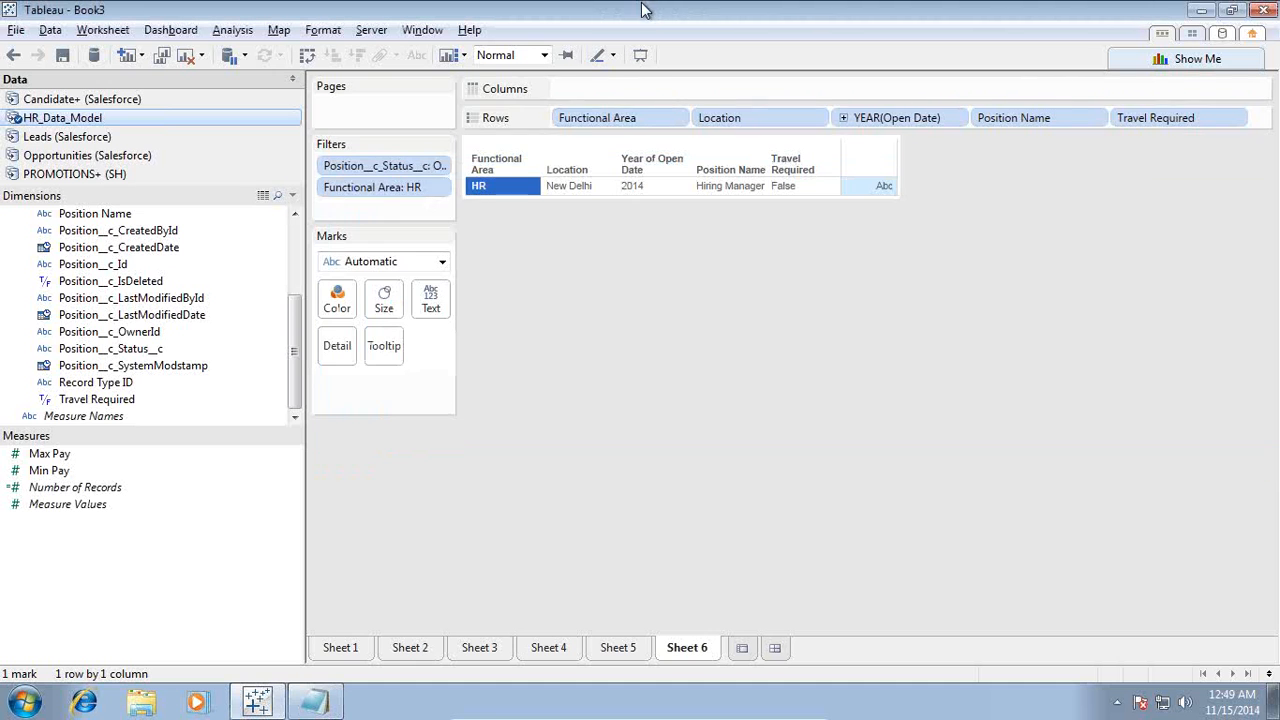
- Remove the Functional Area filter from Sheet 6, and keep only the Banglore location
click(441, 187)
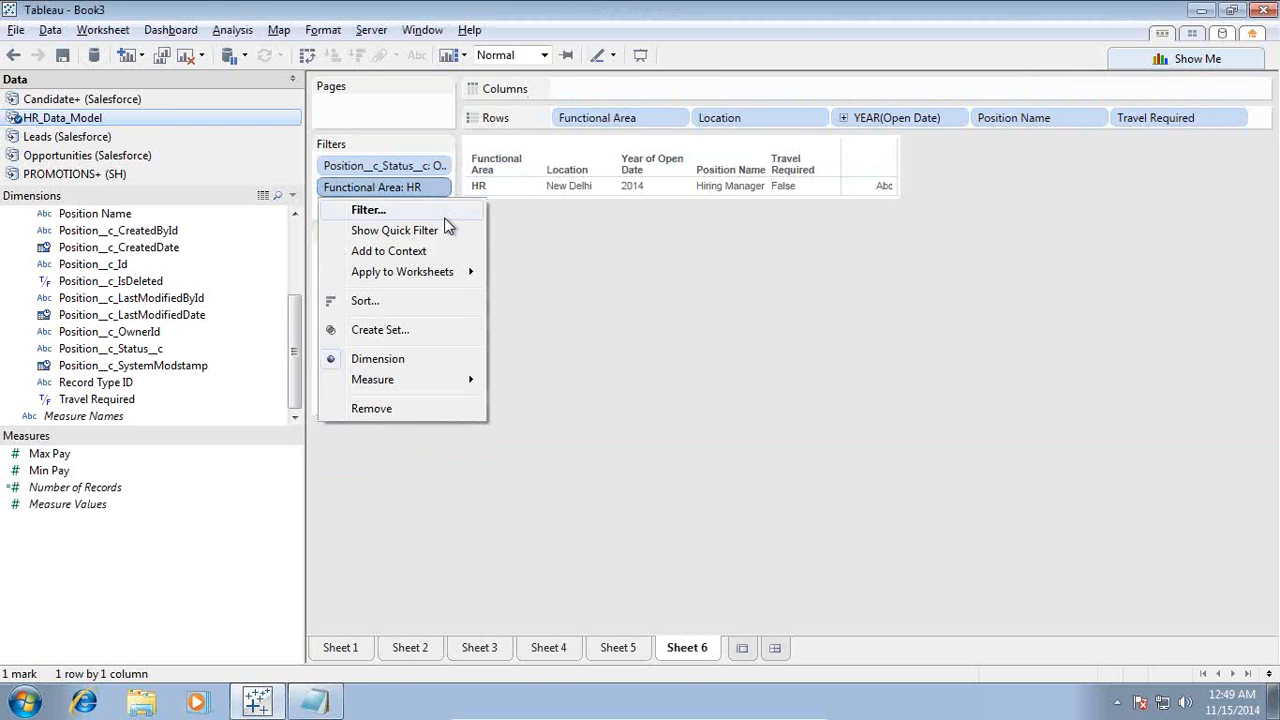
click(405, 406)
click(585, 222)
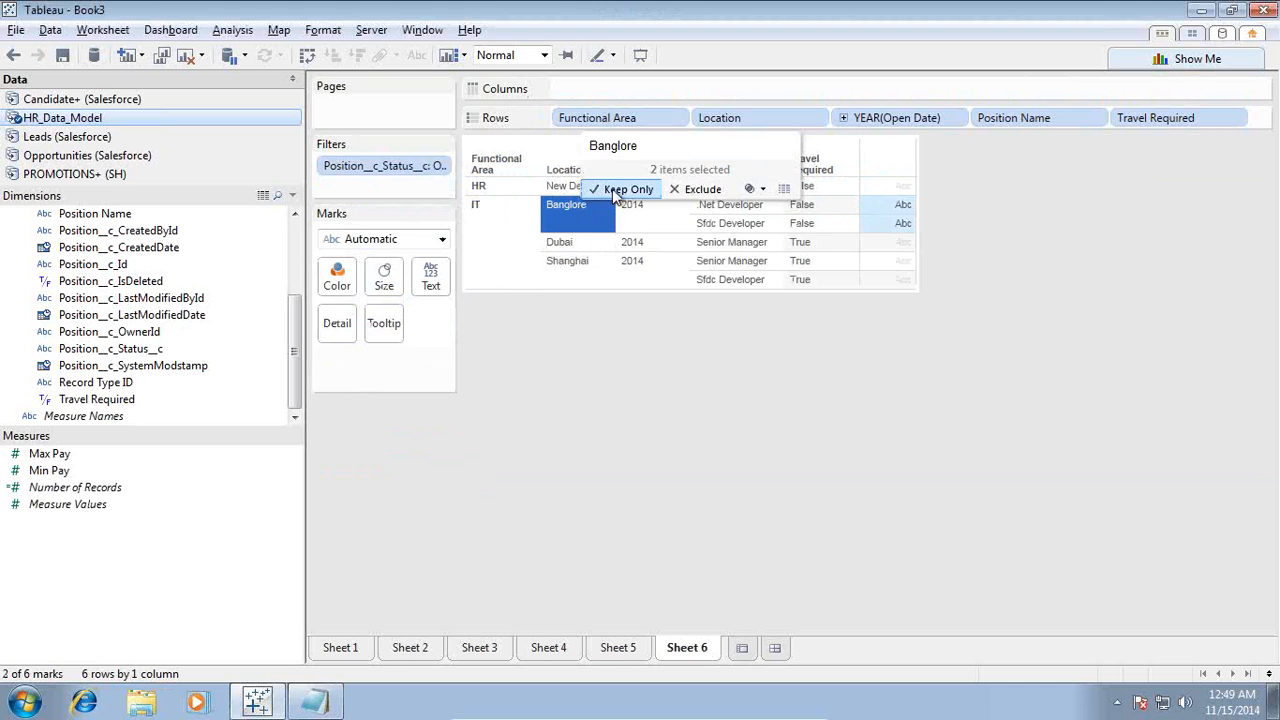
click(615, 190)
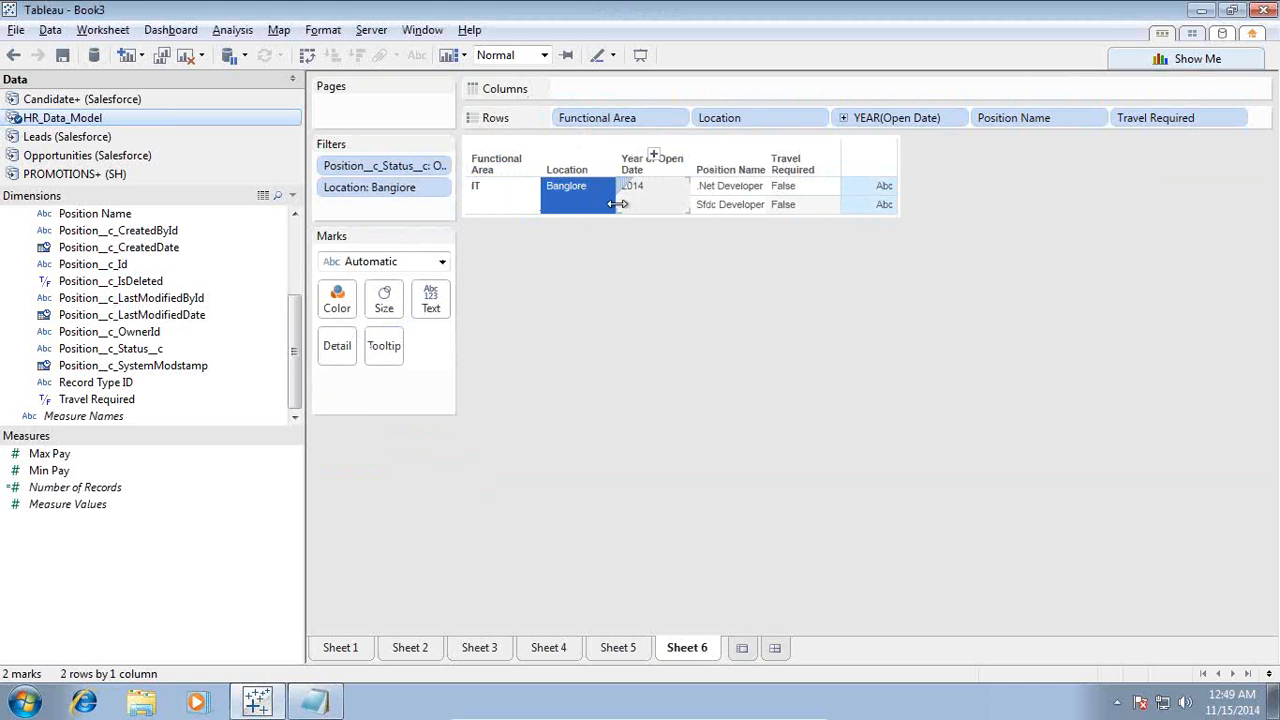
- Highlight the query for open positions with min salary > $7000 in Notepad, and return to Tableau
key(alt+Tab)
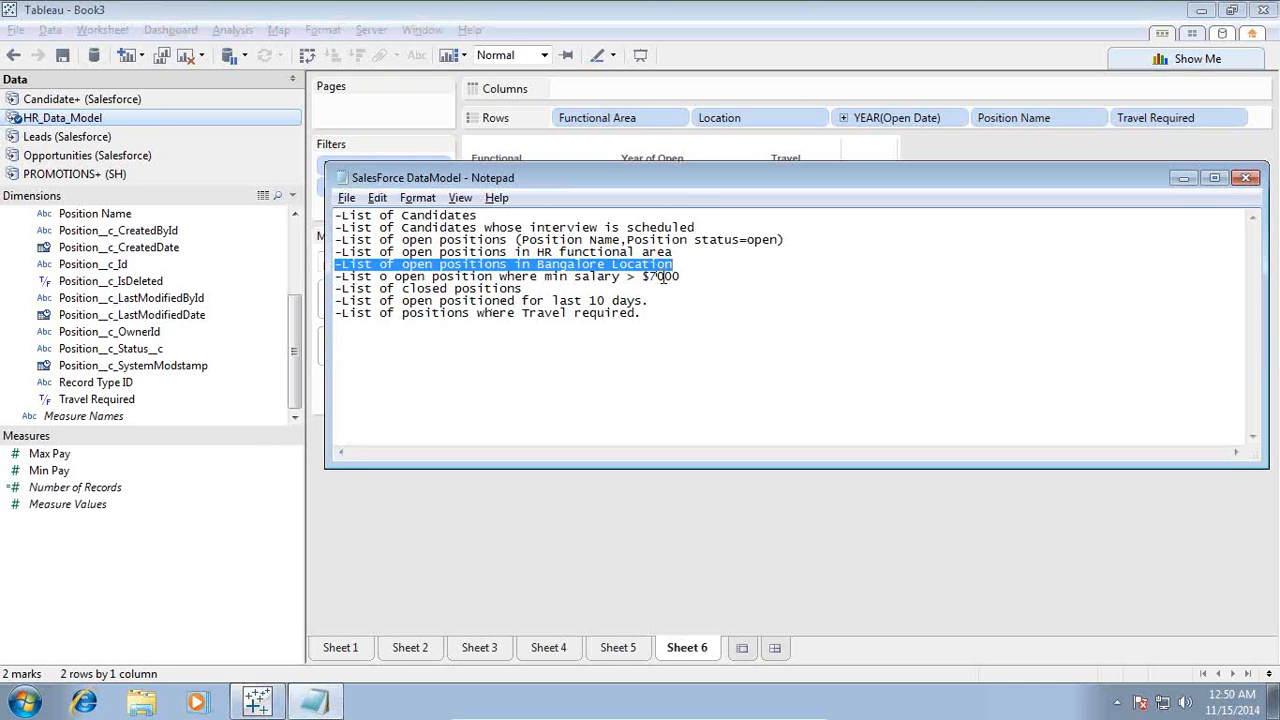
drag(336, 276, 619, 276)
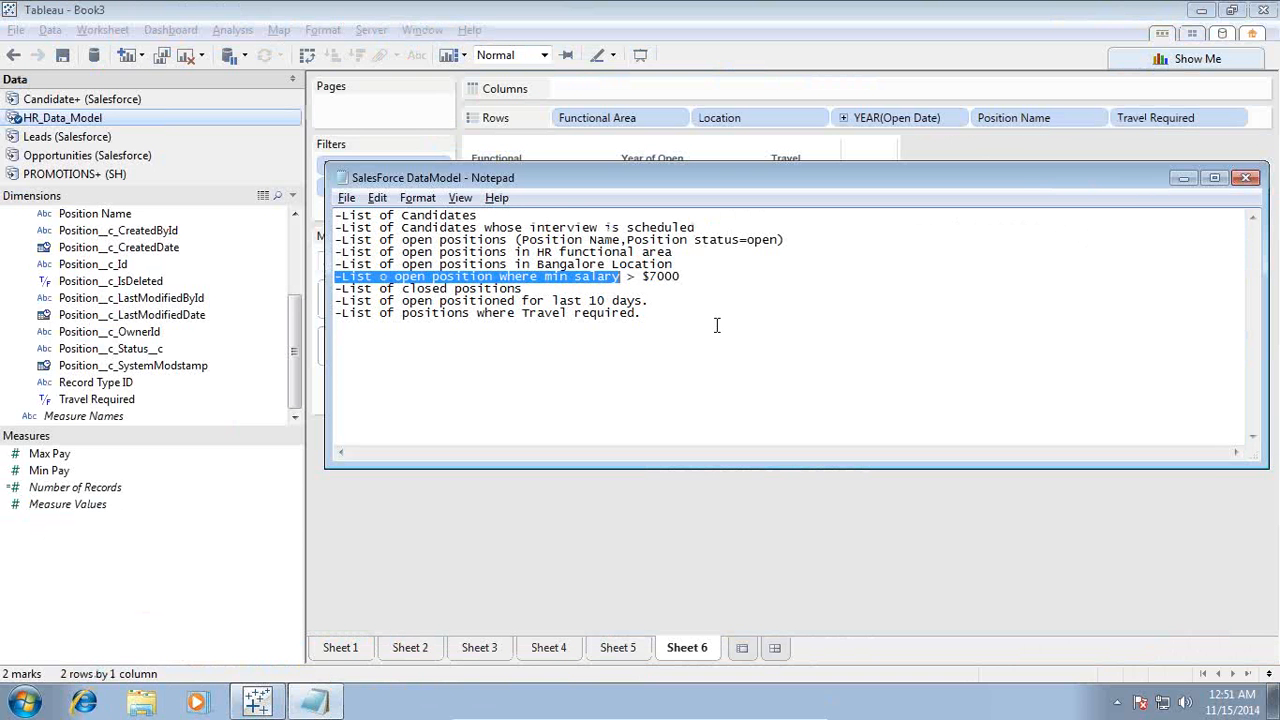
click(716, 325)
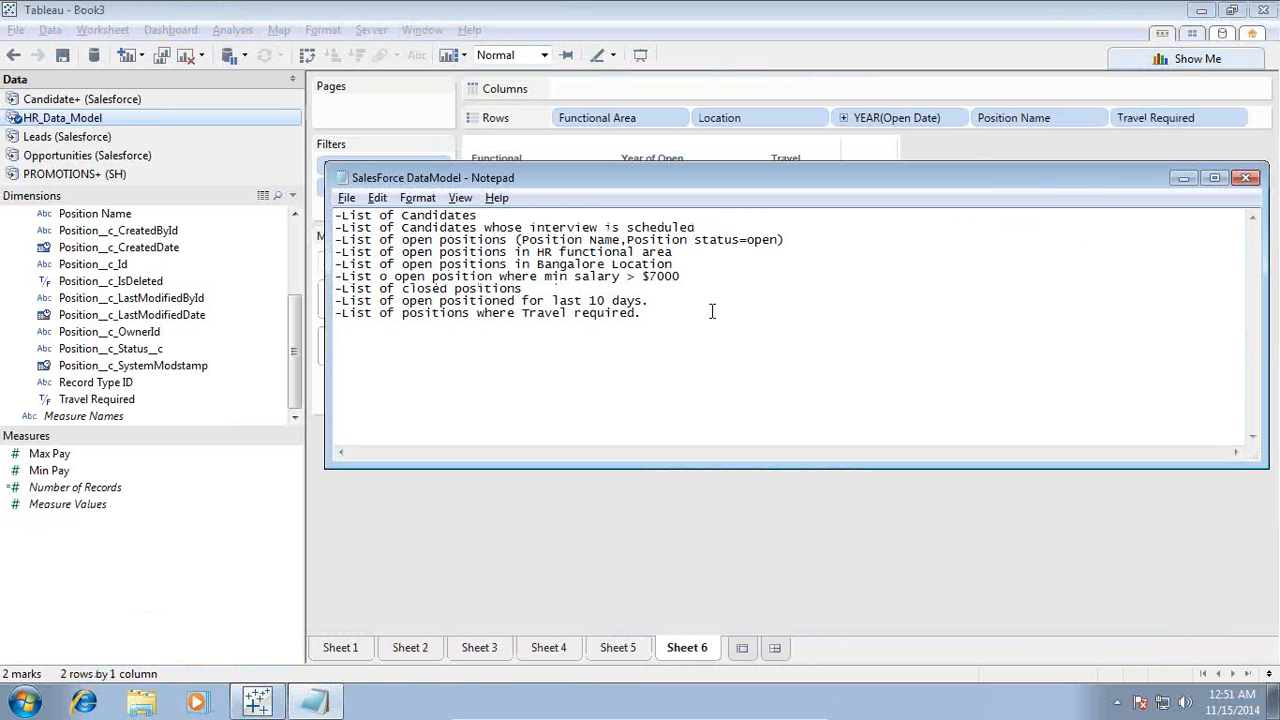
drag(690, 276, 314, 278)
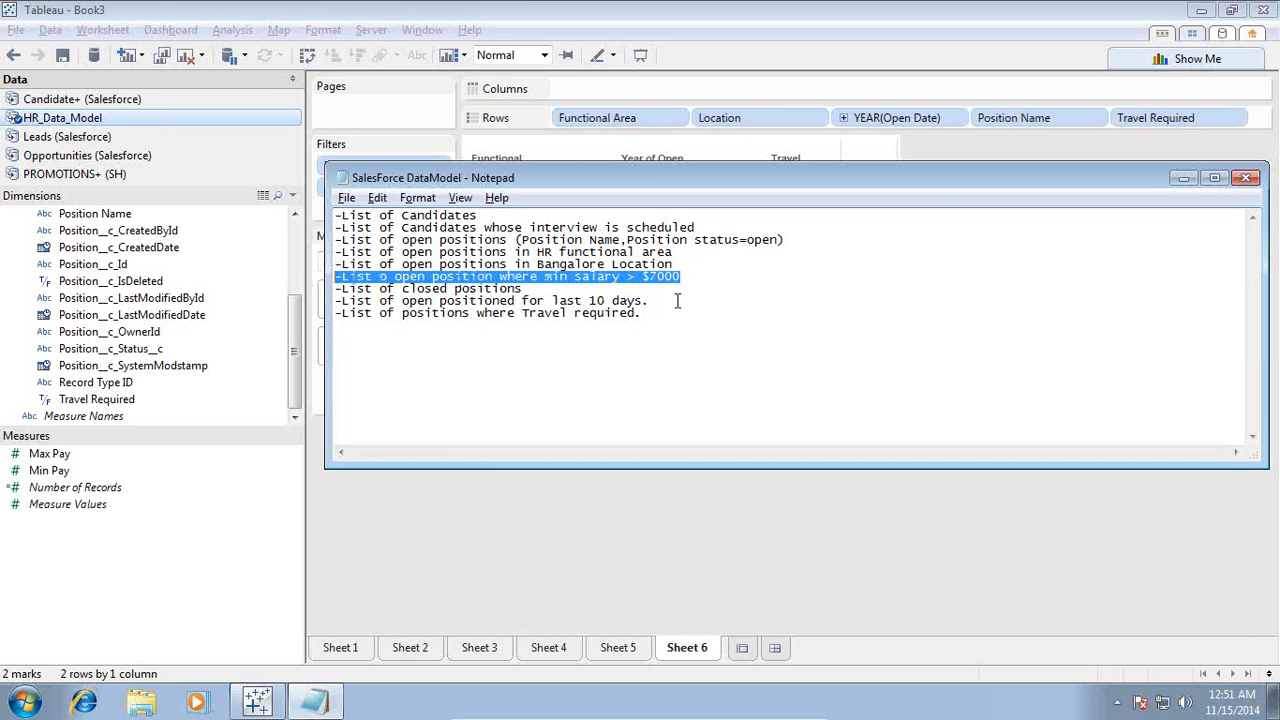
click(721, 157)
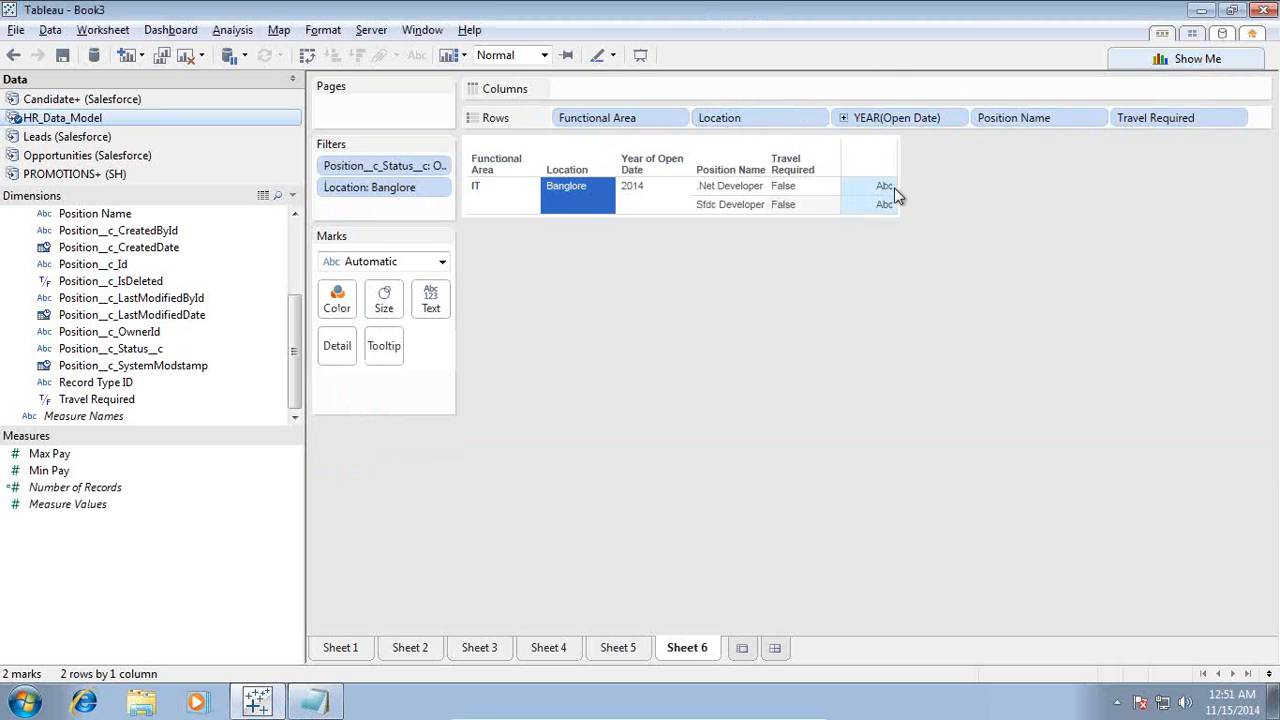
- Remove the Location and Position__c_Status__c filters from Sheet 6
click(441, 188)
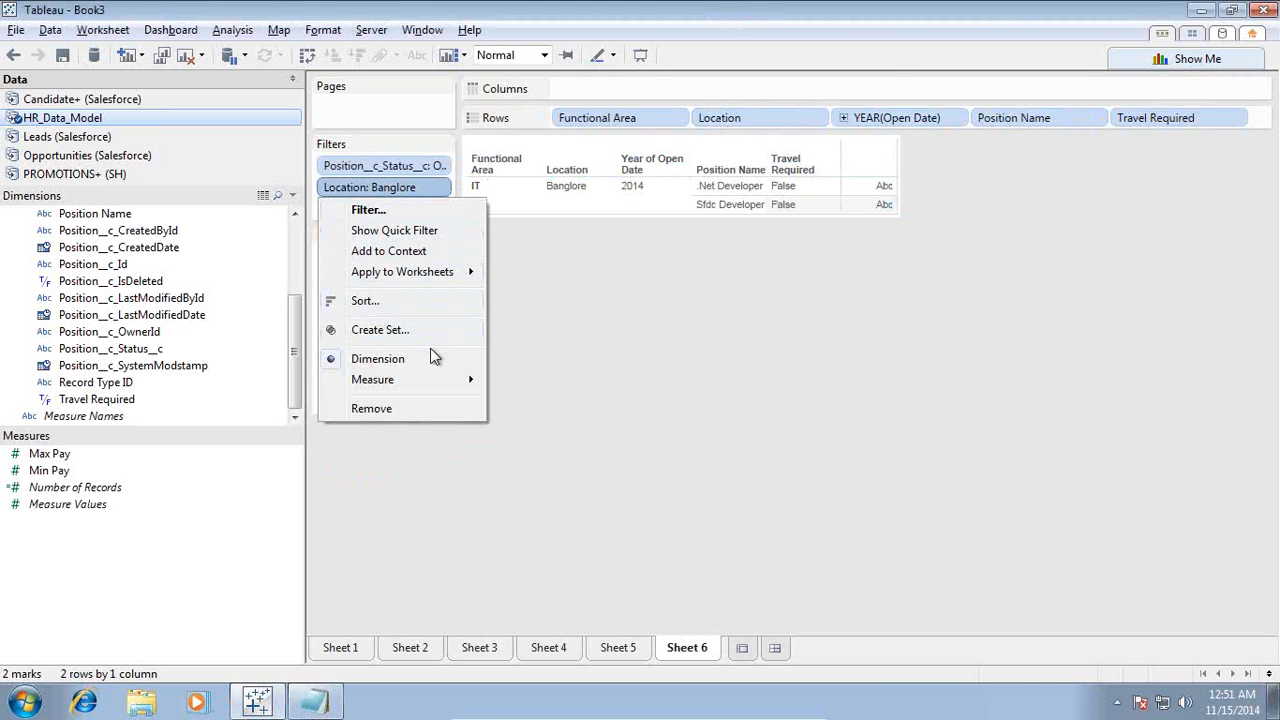
click(412, 410)
click(442, 167)
click(380, 366)
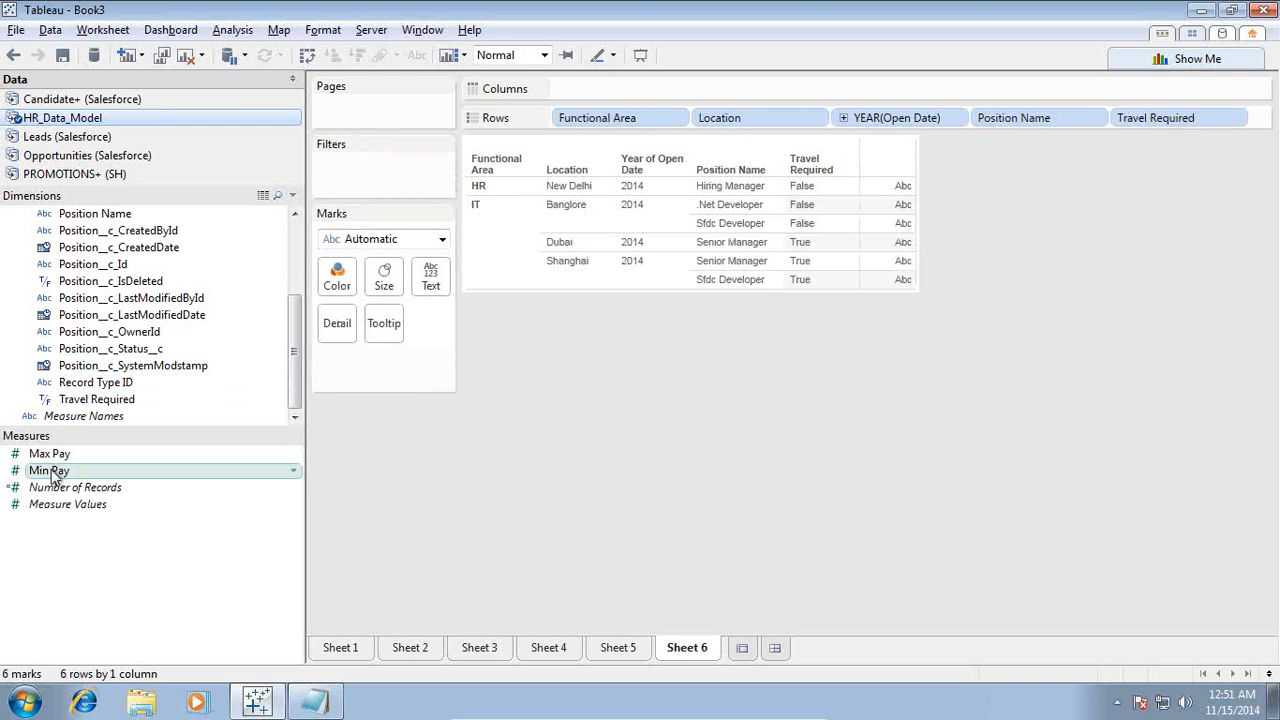
- Show Min Pay as text in Sheet 6, and filter it to a range of values starting at 7000
drag(52, 478, 437, 288)
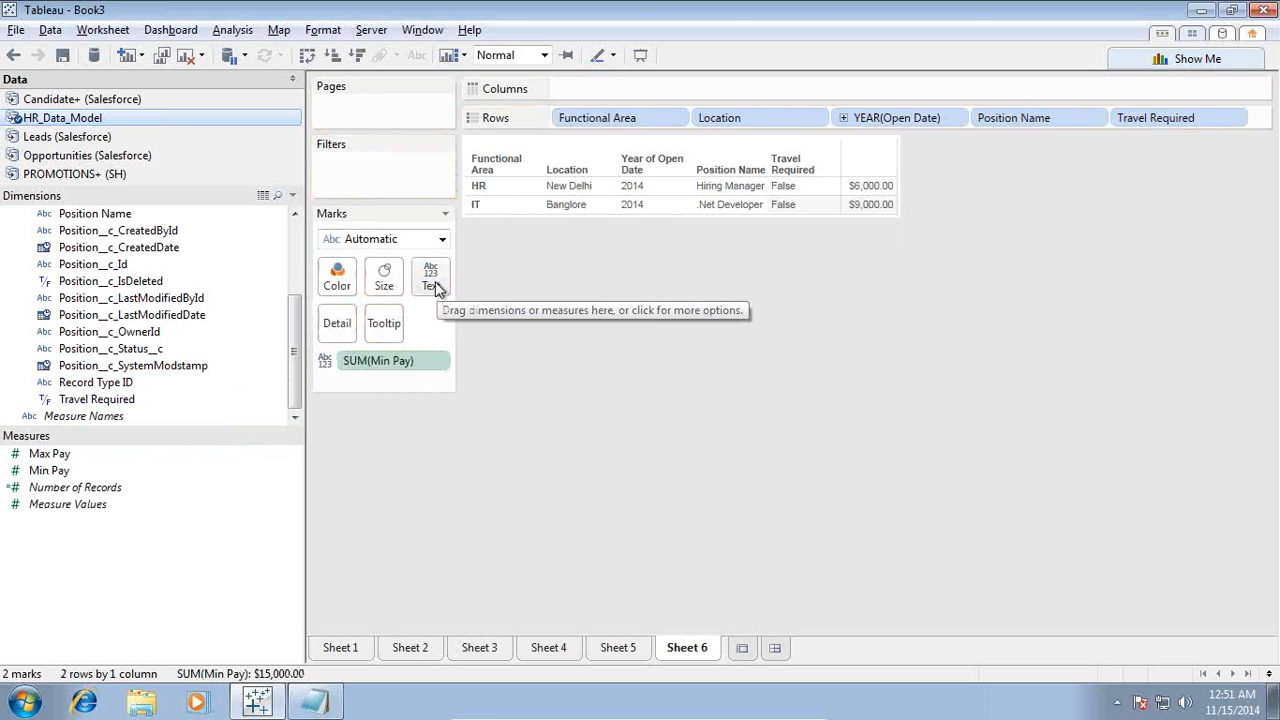
click(438, 362)
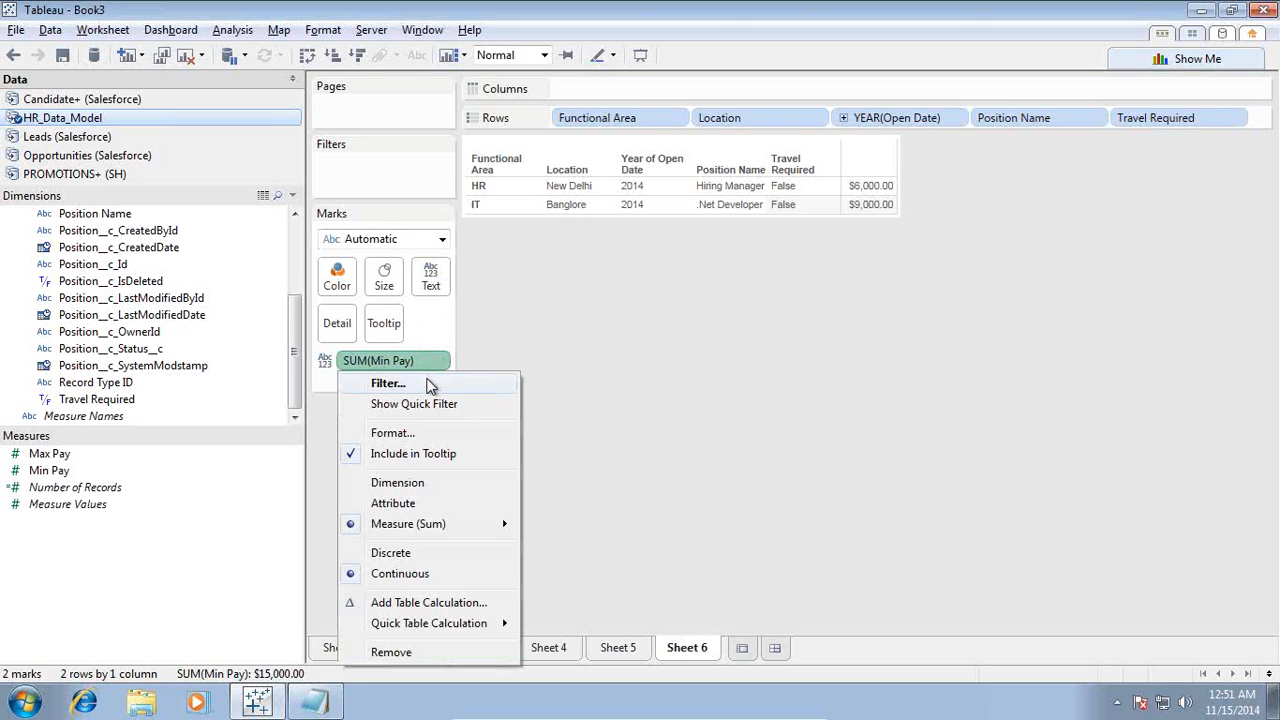
click(428, 385)
drag(496, 328, 440, 332)
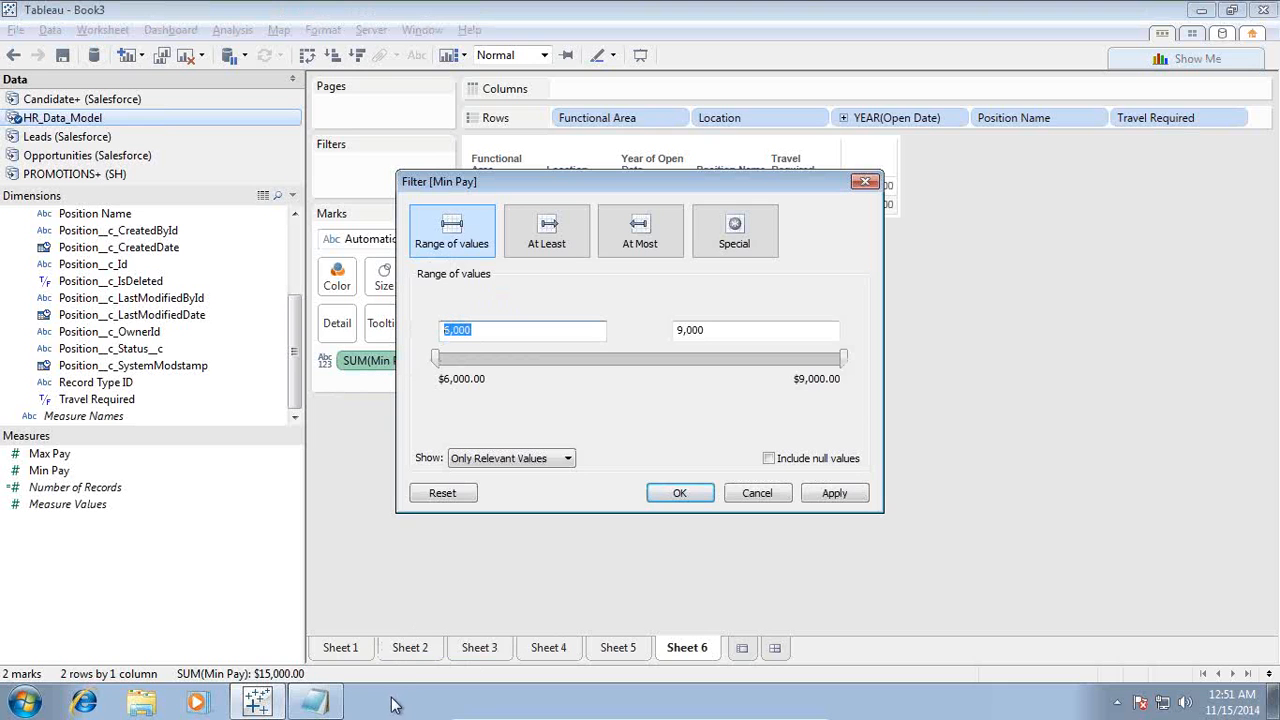
text(7000)
click(826, 494)
click(700, 497)
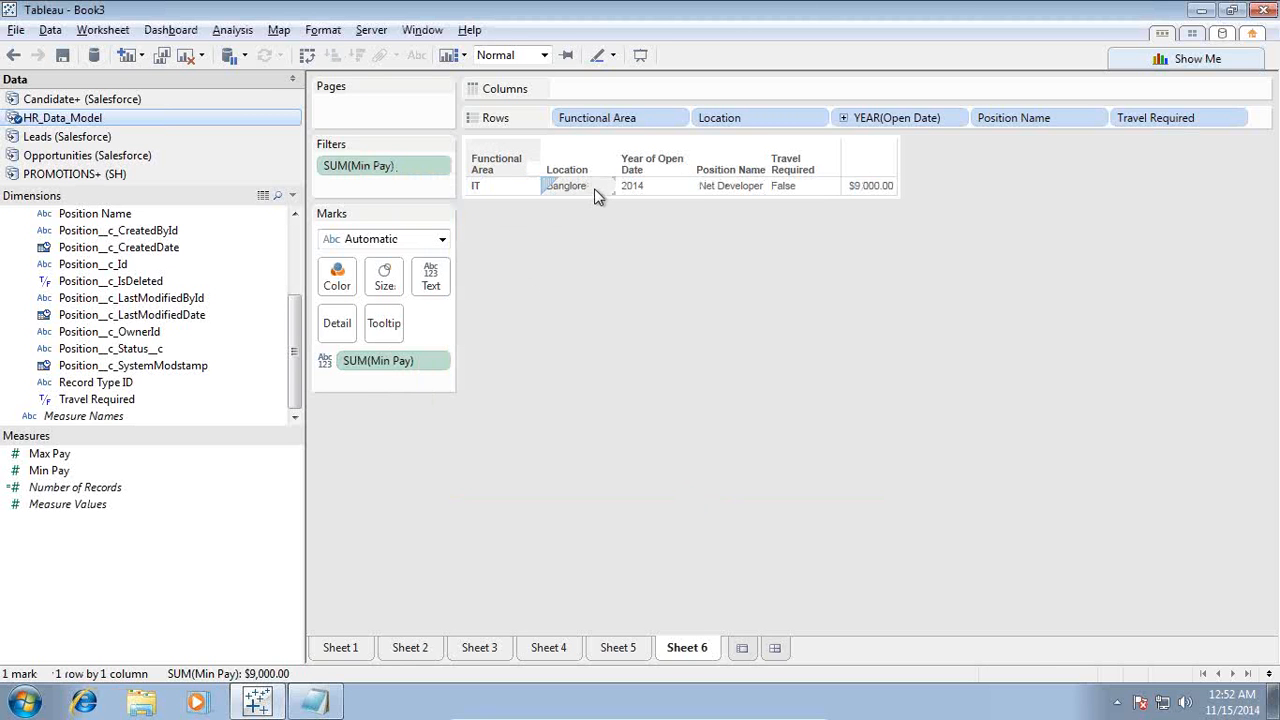
mouse_move(852, 196)
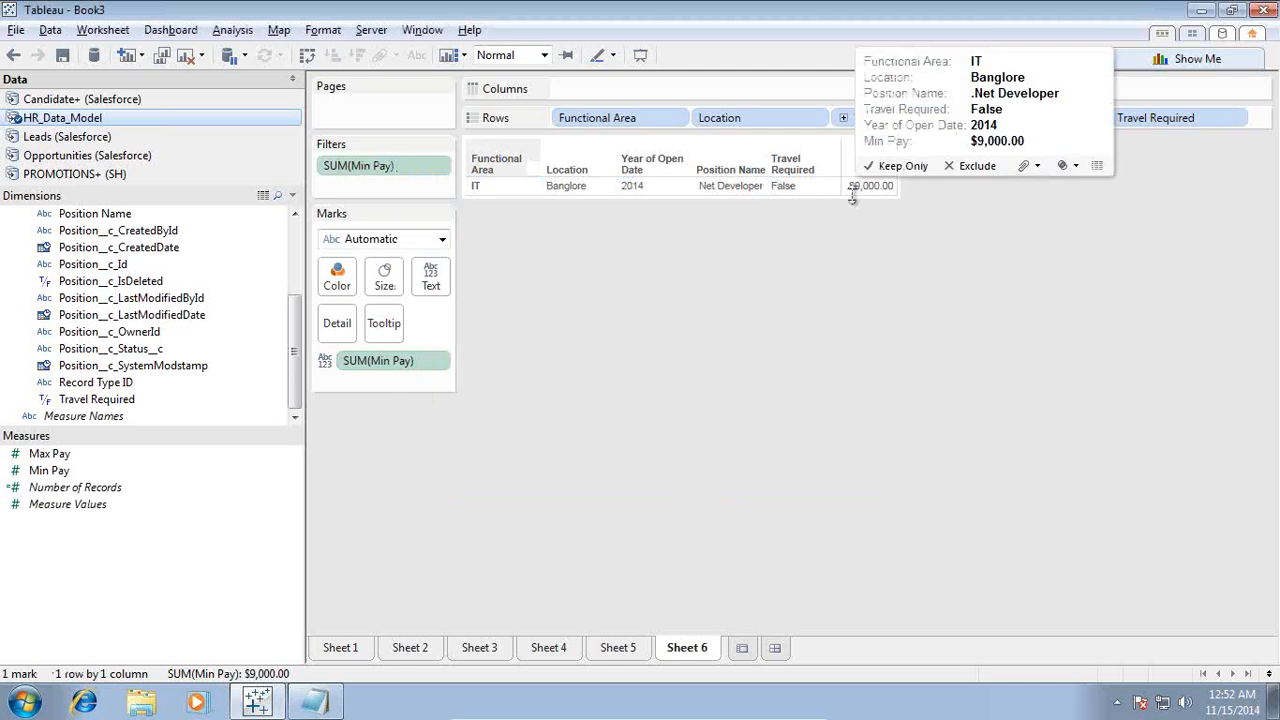
- Look at the Hiring Data Model slide in PowerPoint, and return to the virtual machine running Tableau
mouse_move(643, 714)
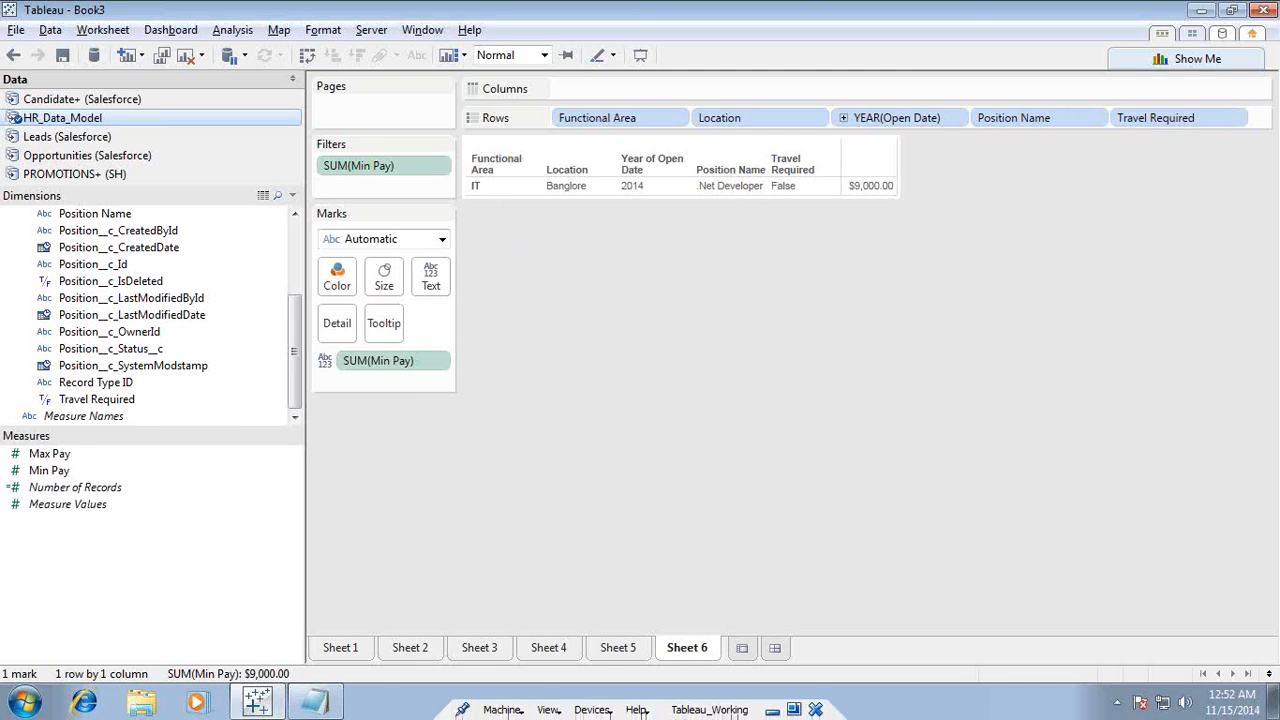
click(772, 710)
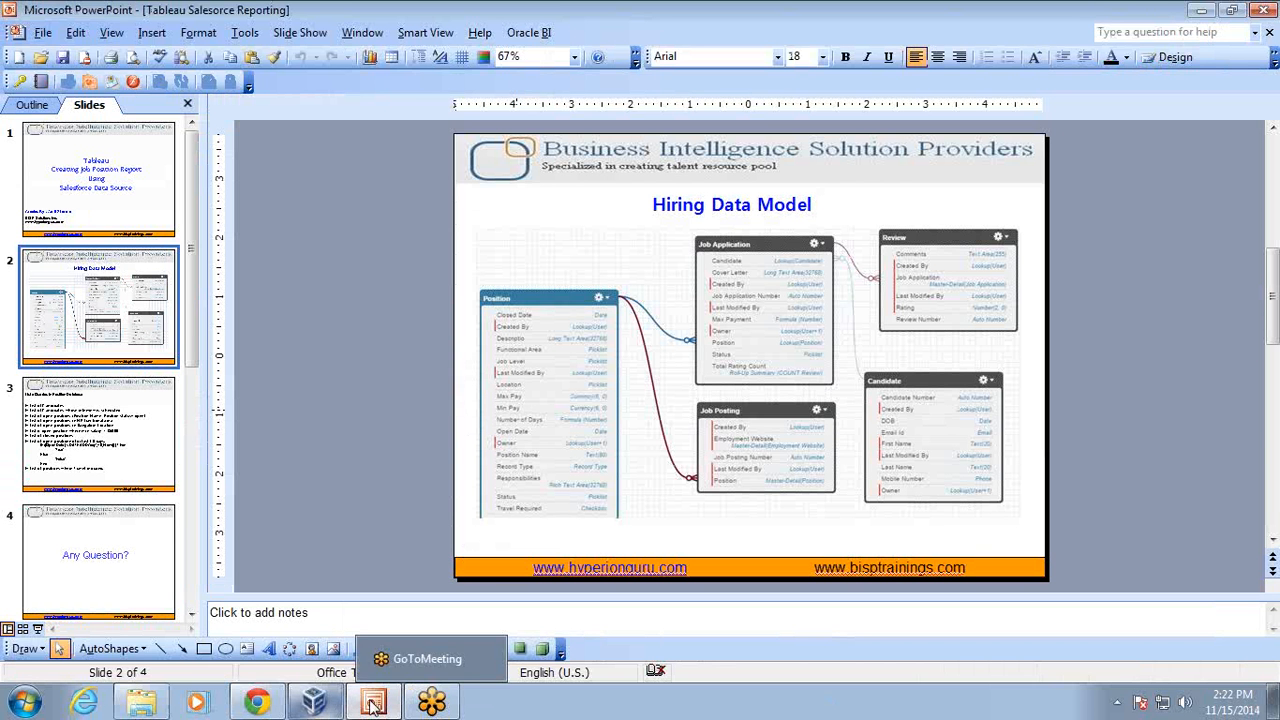
click(320, 705)
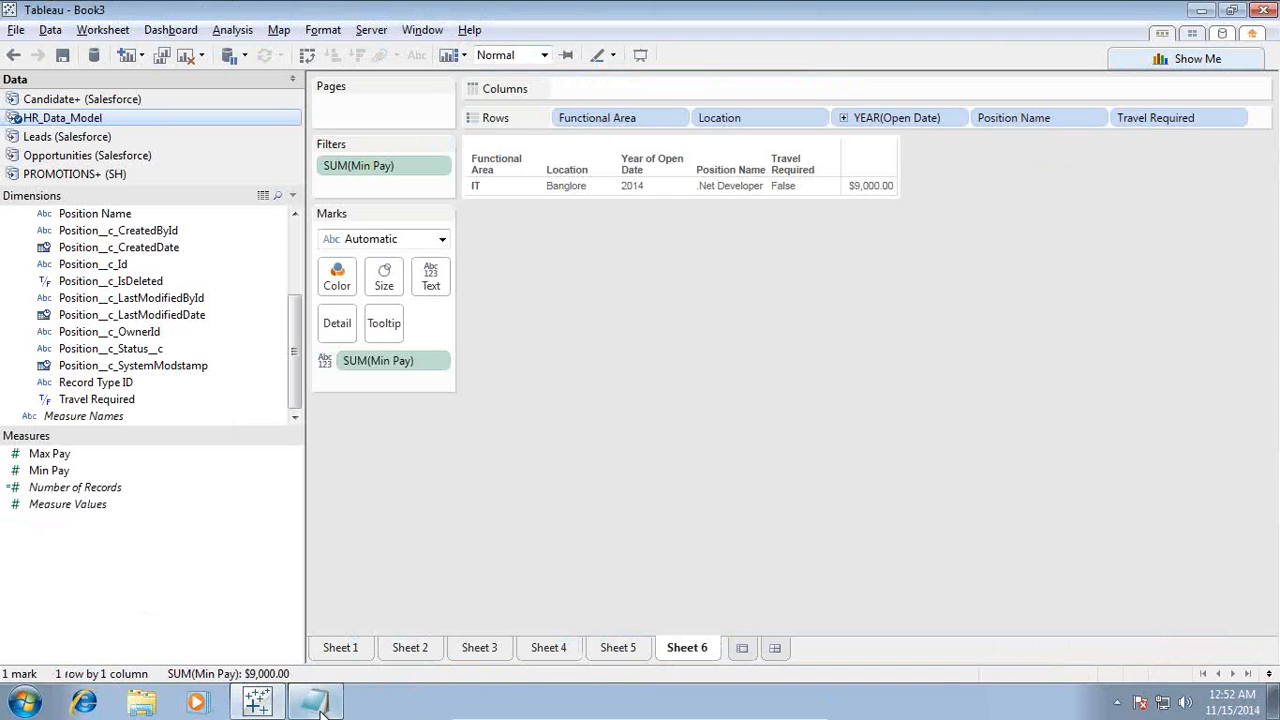
- Highlight the List of closed positions query in Notepad, and return to Tableau
click(318, 703)
drag(522, 289, 326, 290)
click(568, 603)
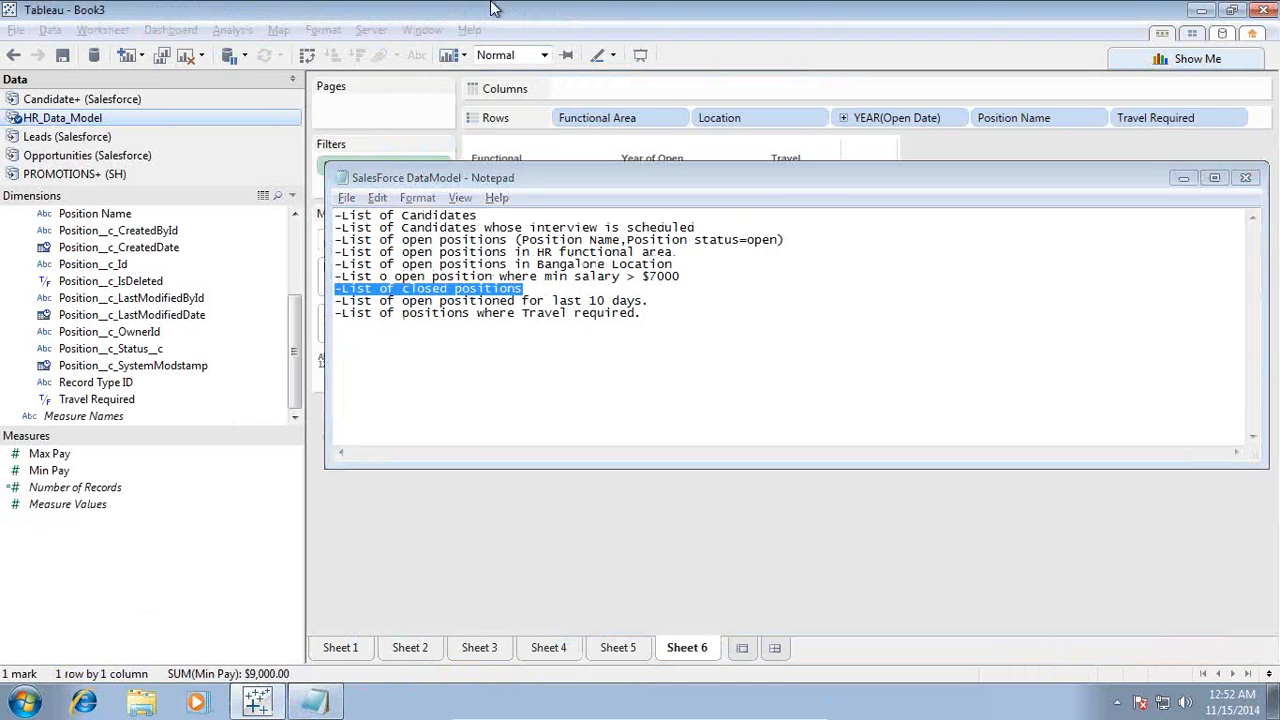
- Create Sheet 7 with Functional Area, Job Level, Location, Open Date, Position Name and Travel Required as rows
click(742, 648)
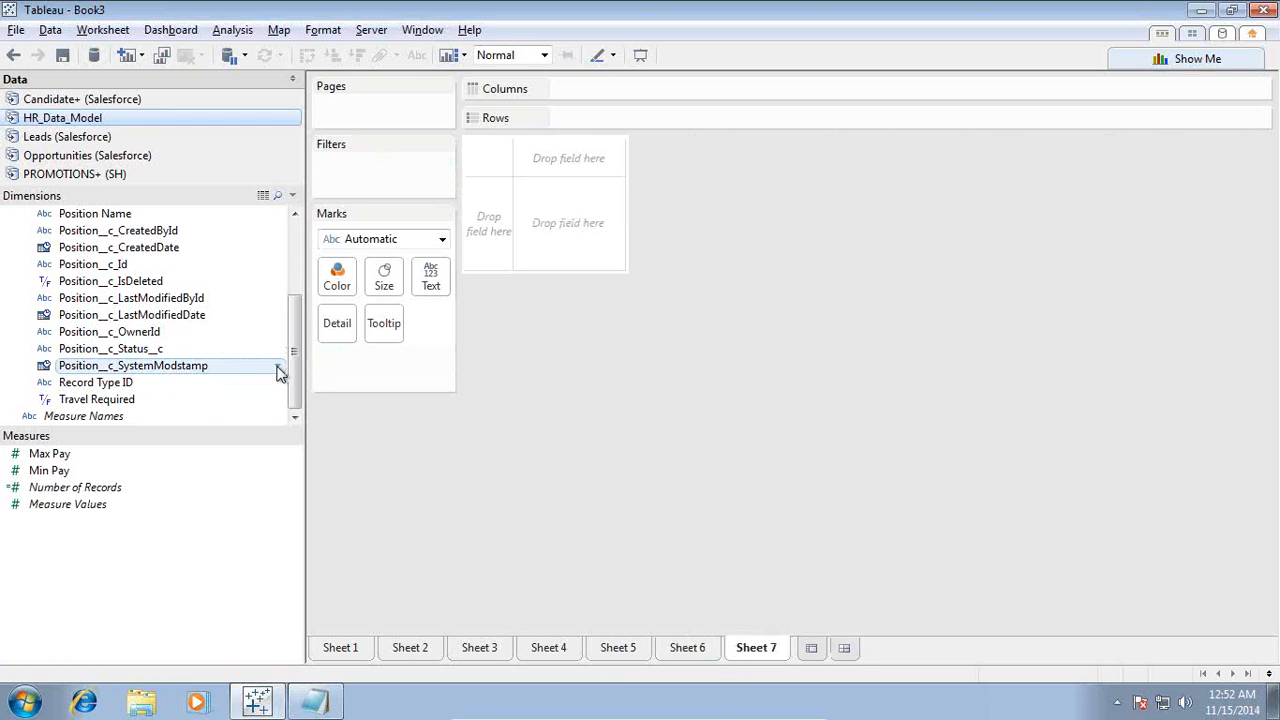
drag(289, 357, 290, 302)
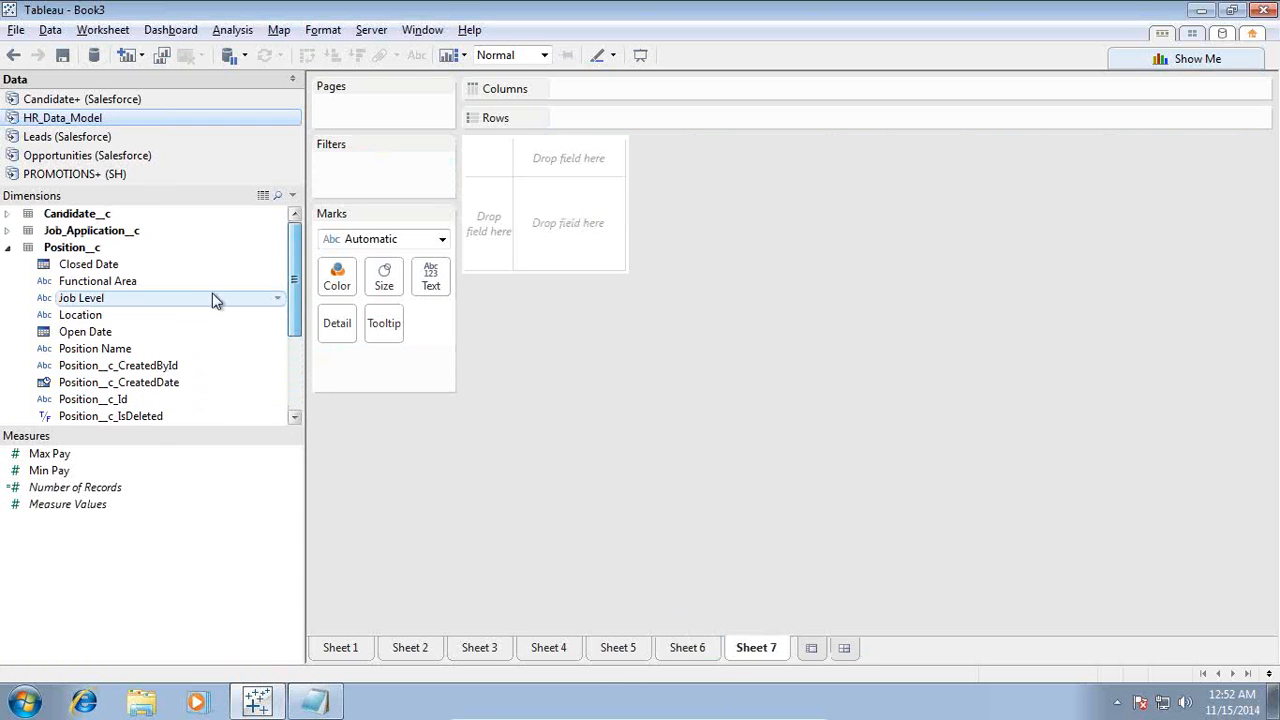
click(122, 281)
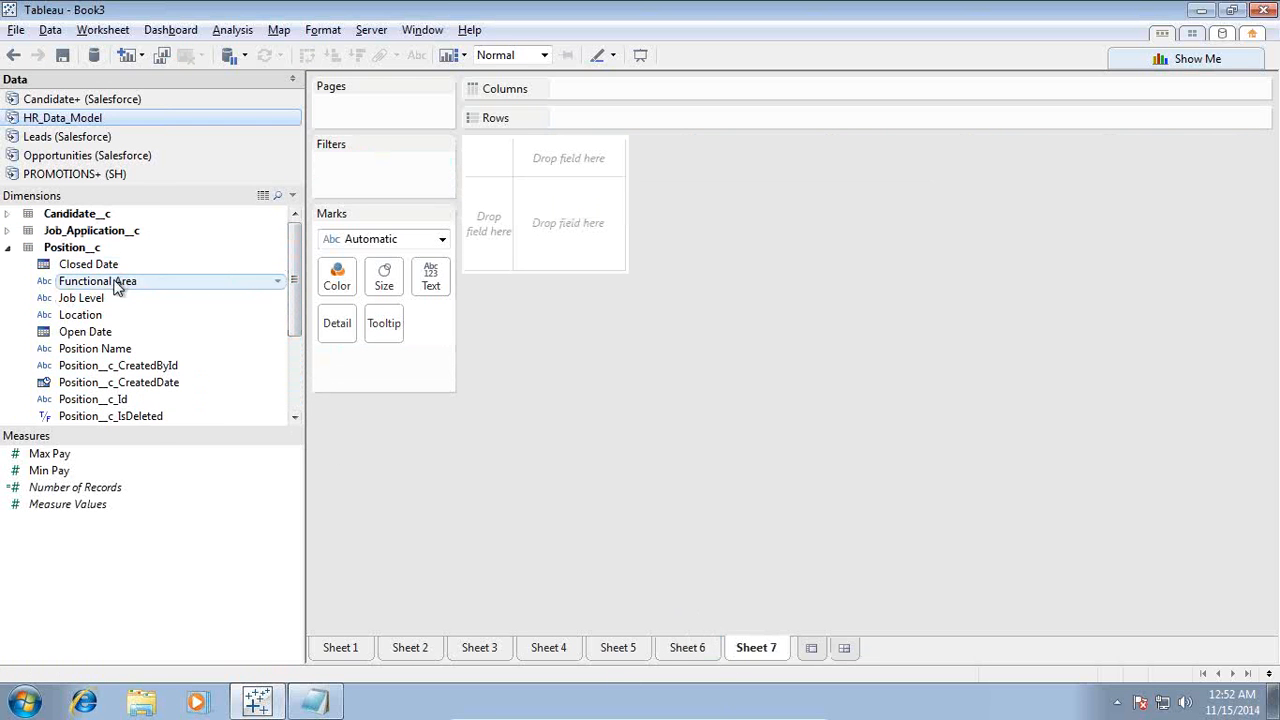
ctrl+click(110, 300)
scroll(226, 322, down, 1)
ctrl+click(117, 265)
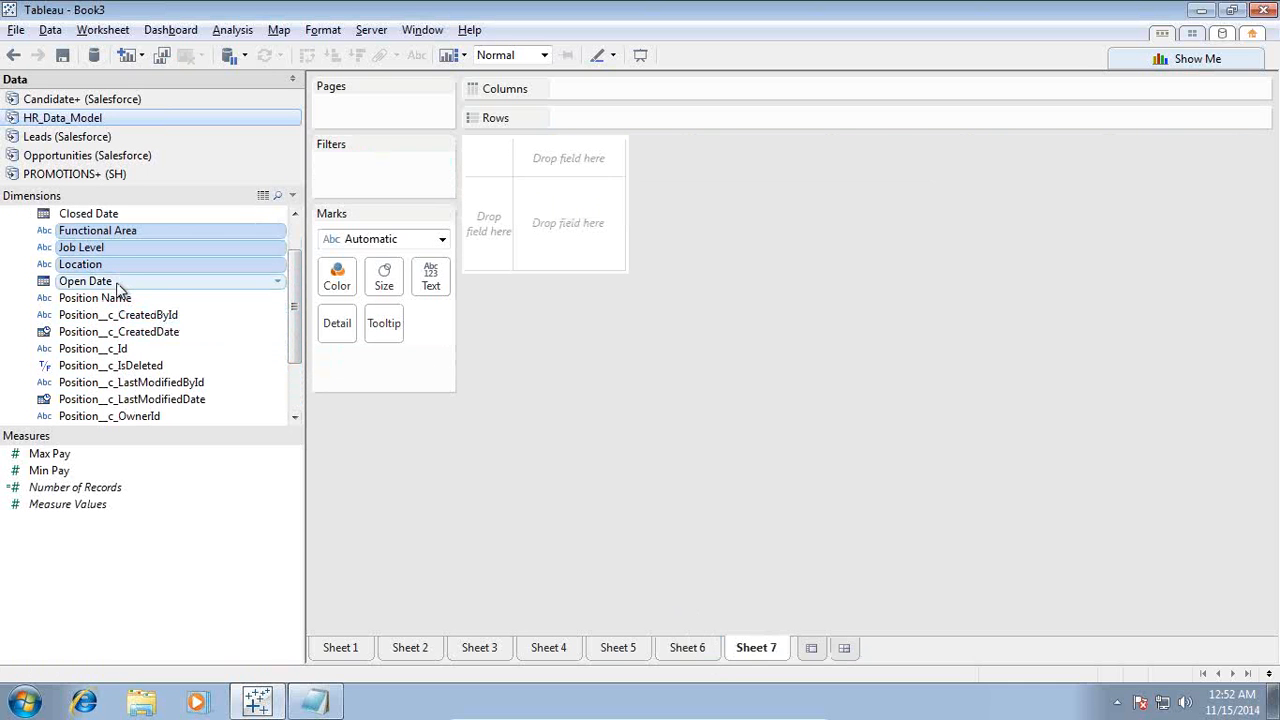
ctrl+click(117, 284)
ctrl+click(118, 299)
scroll(181, 377, down, 2)
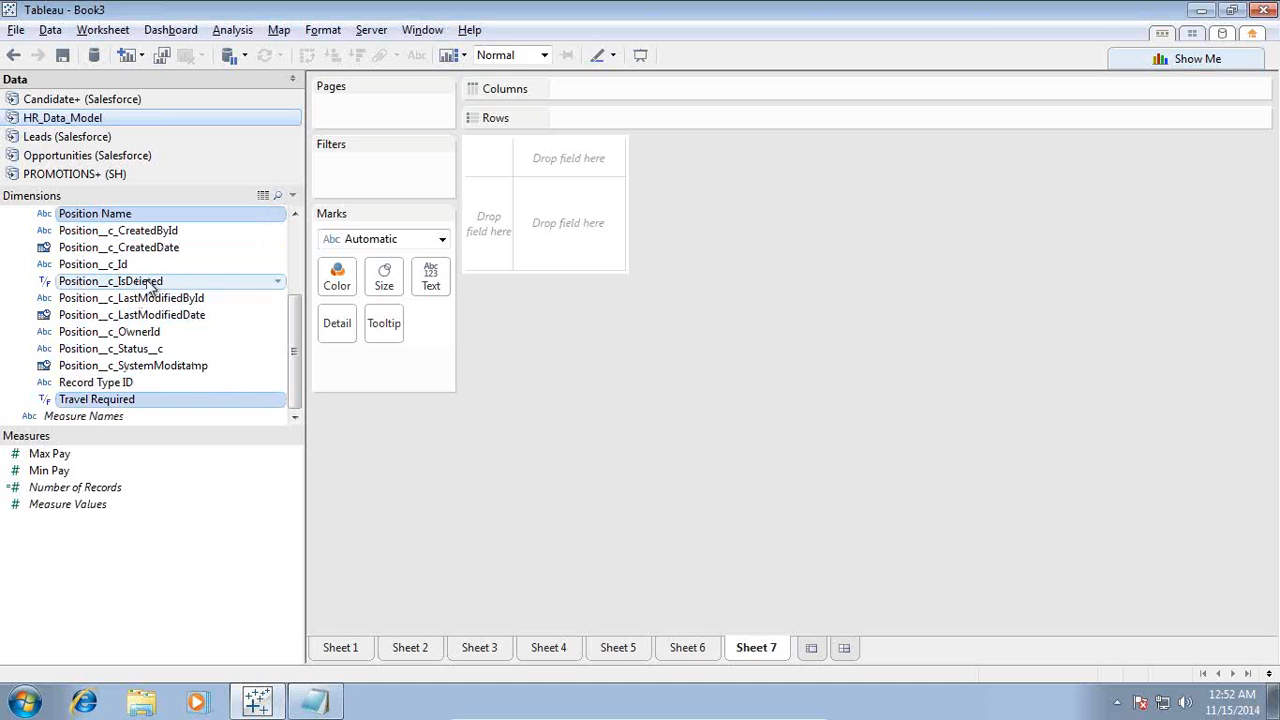
drag(143, 400, 586, 116)
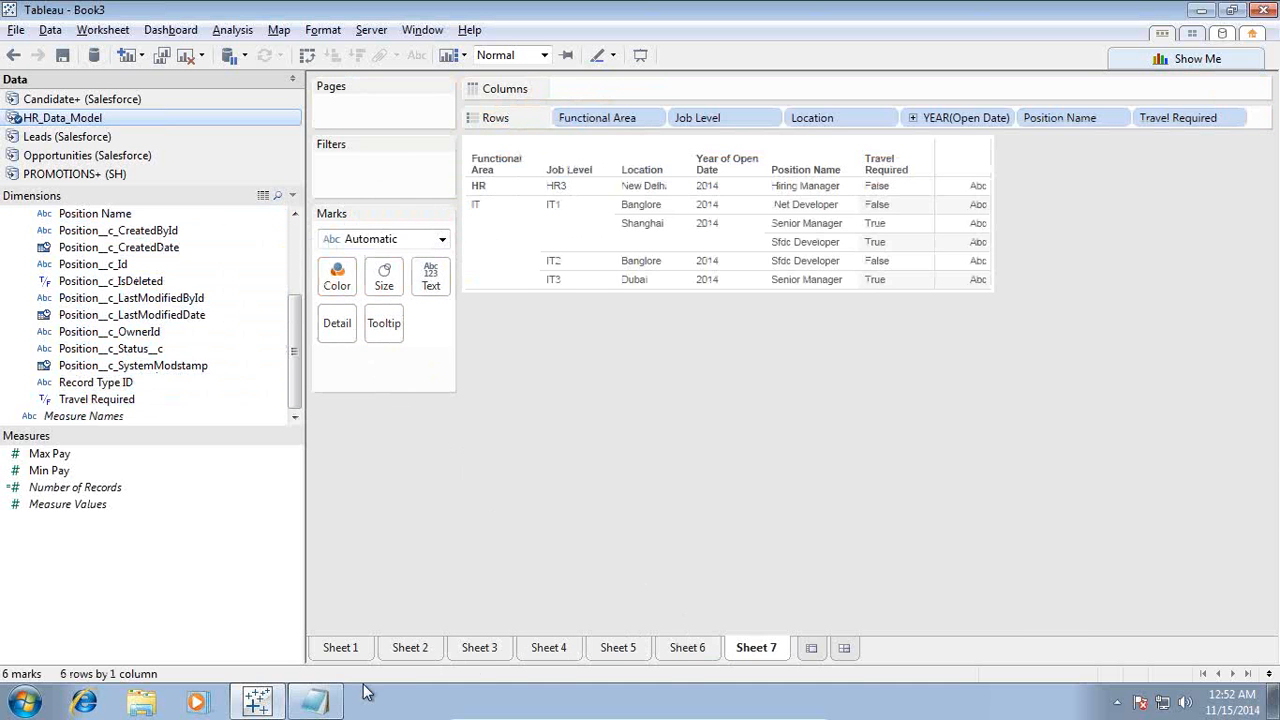
- Recheck the closed positions query in Notepad, and return to the Position__c fields in Tableau
click(315, 703)
drag(540, 290, 297, 243)
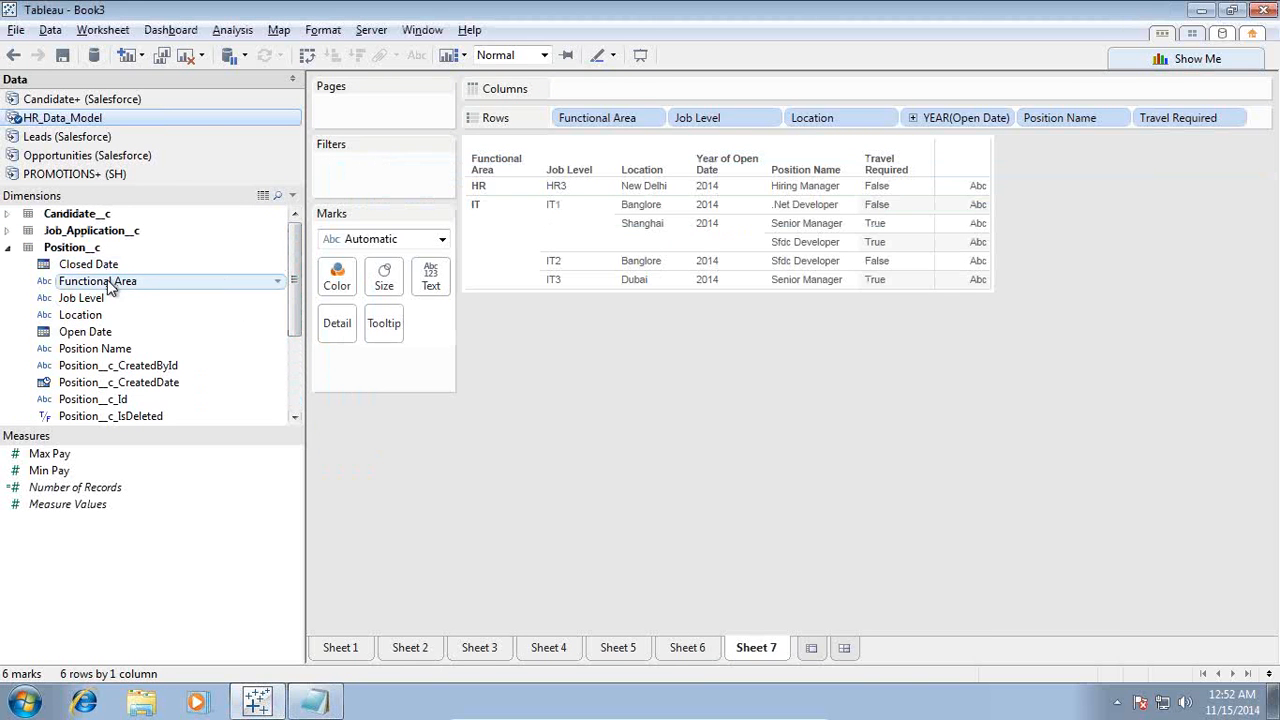
- Try excluding the Open value with a Position__c_Status__c filter on Sheet 7, and remove that filter
scroll(110, 285, down, 4)
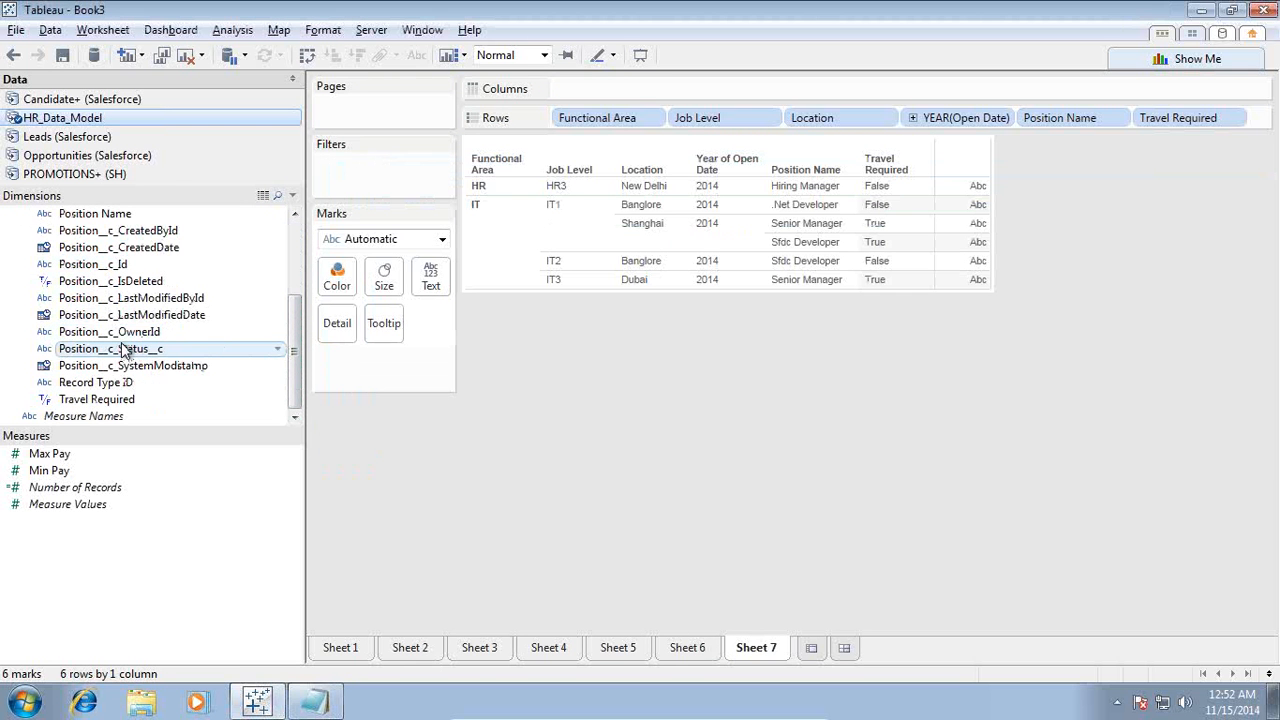
drag(125, 350, 345, 175)
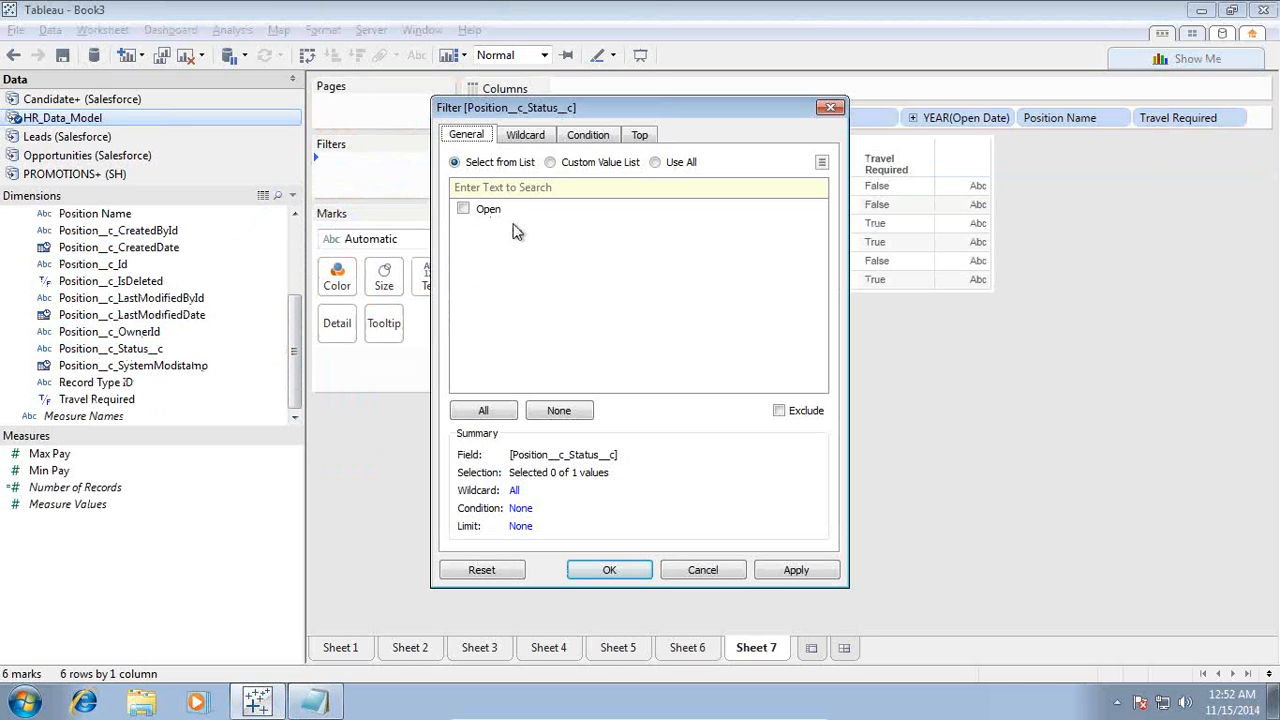
click(463, 210)
click(781, 413)
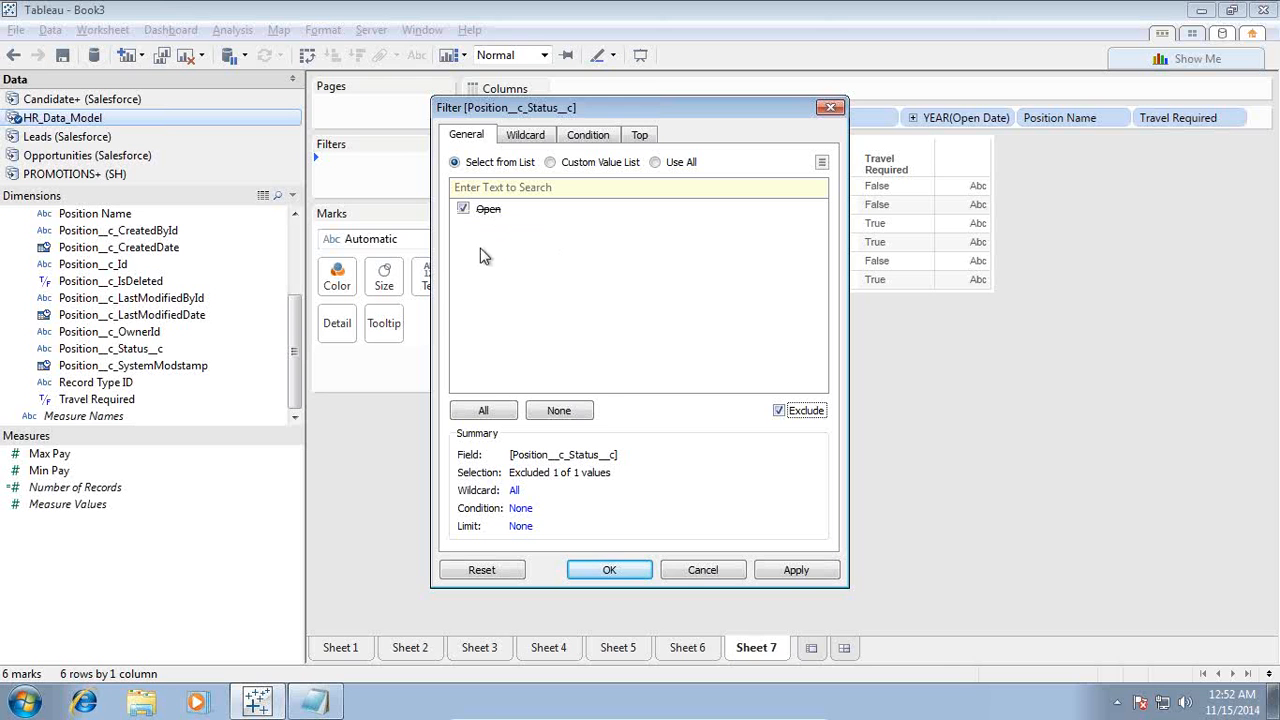
click(788, 570)
click(607, 571)
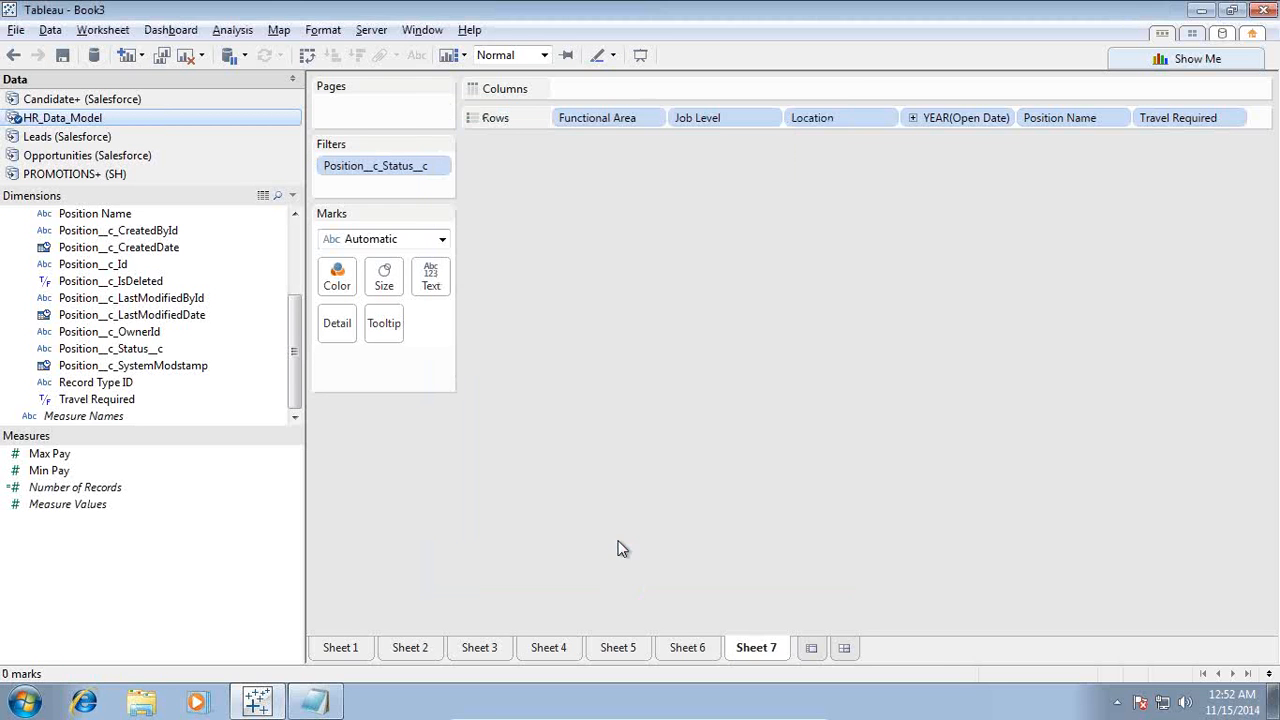
click(444, 166)
click(423, 360)
- Highlight the query for positions open for the last 10 days in Notepad
key(alt+Tab)
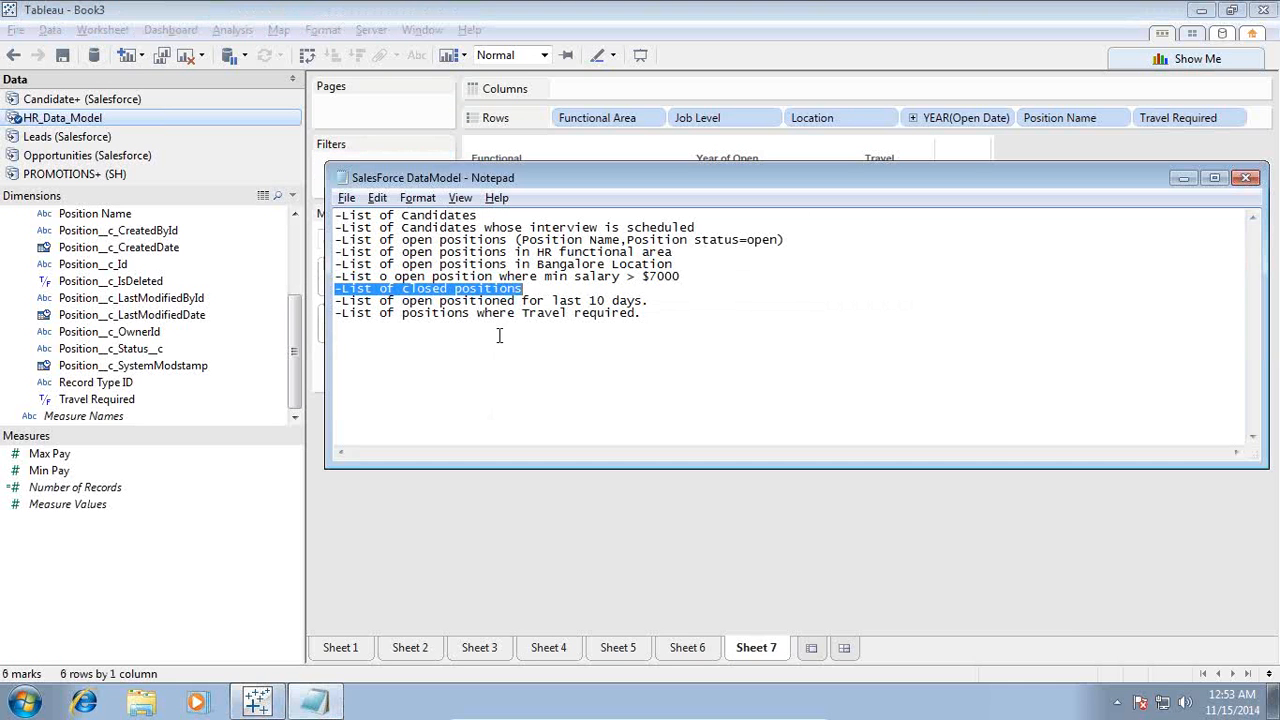
drag(652, 302, 320, 308)
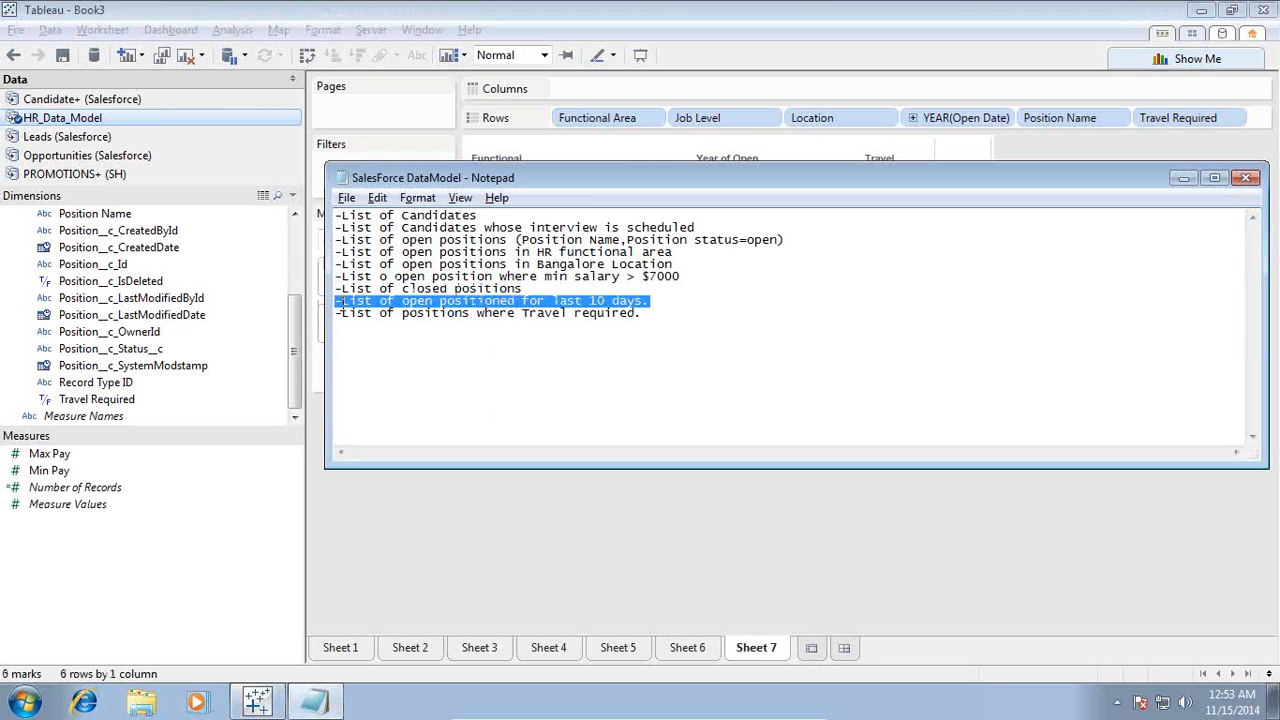
drag(344, 302, 336, 302)
- Switch to PowerPoint, open slide 3 with the position queries, and highlight the 'True' line of the Open Date formula
mouse_move(699, 714)
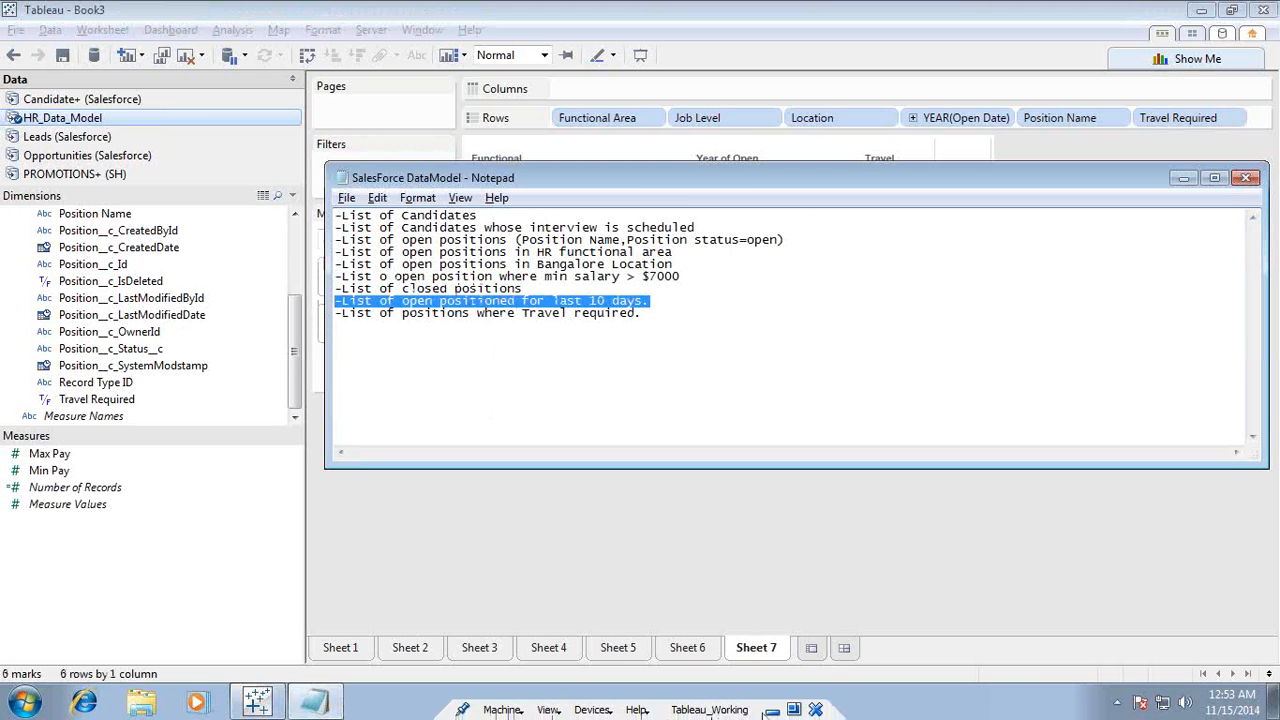
click(771, 711)
click(147, 445)
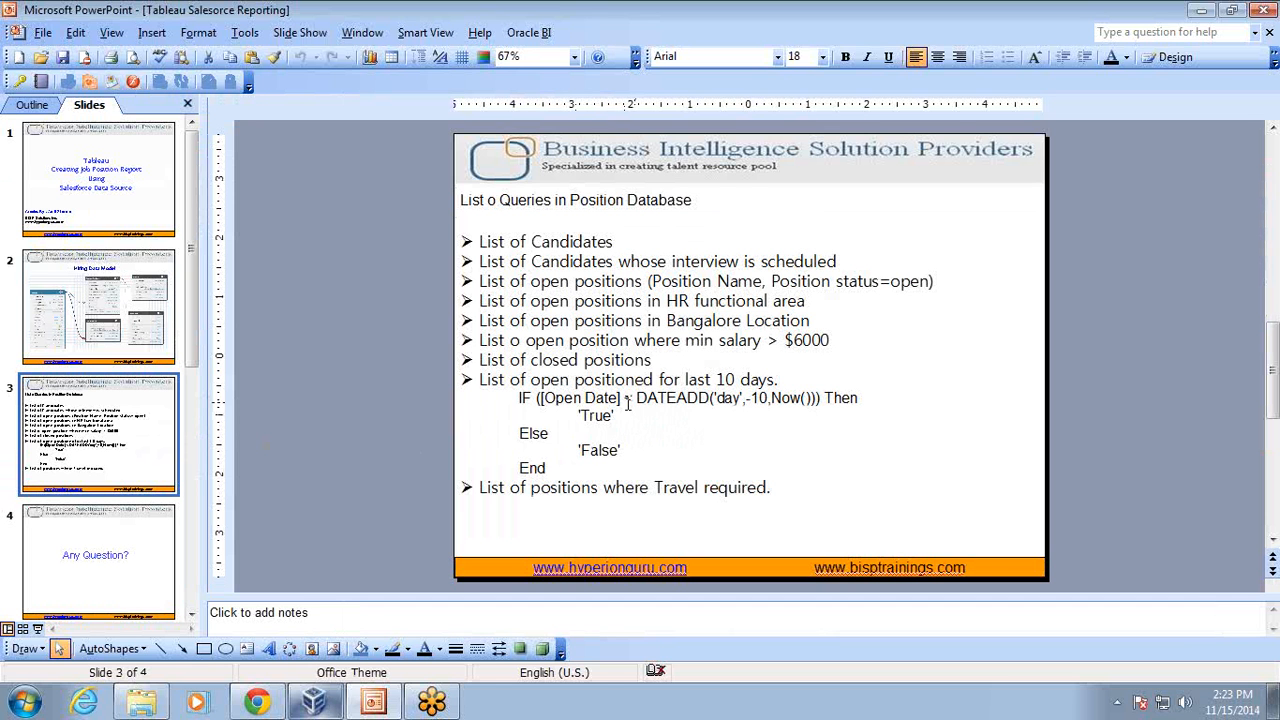
drag(620, 415, 473, 409)
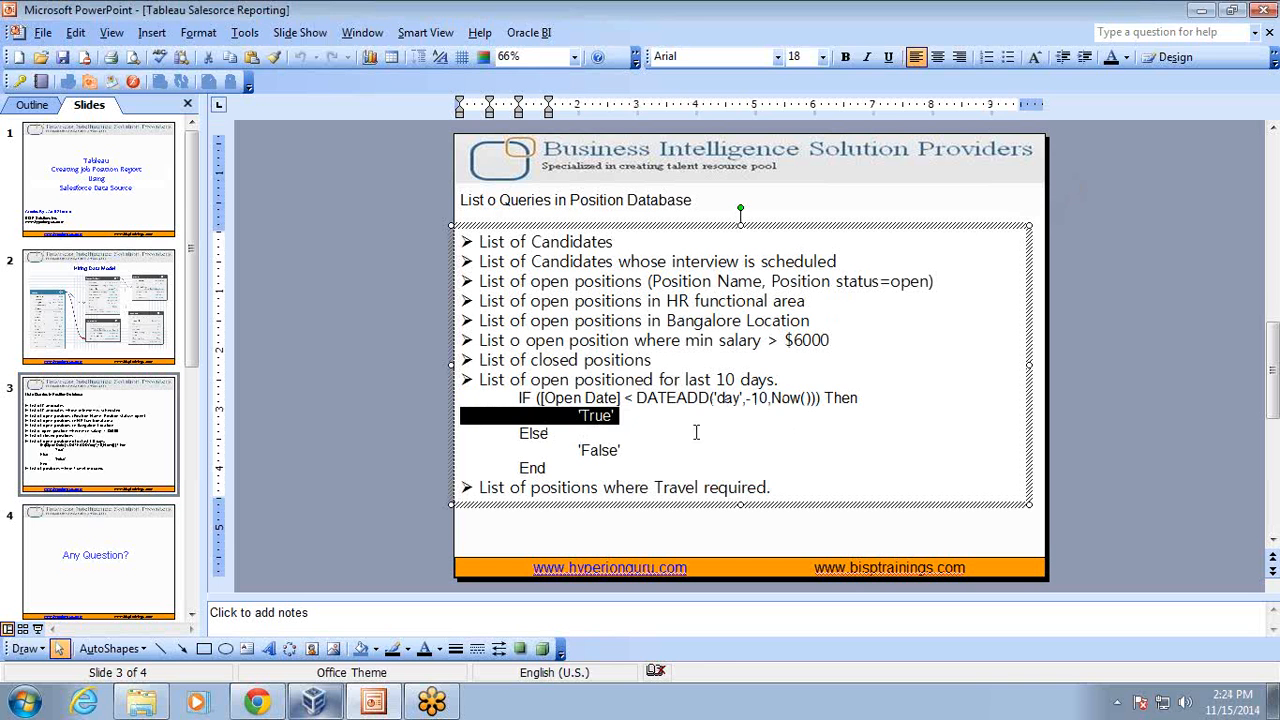
- Copy the whole Open Date IF formula, from 'IF' to 'End', on slide 3 and switch to Tableau
click(648, 404)
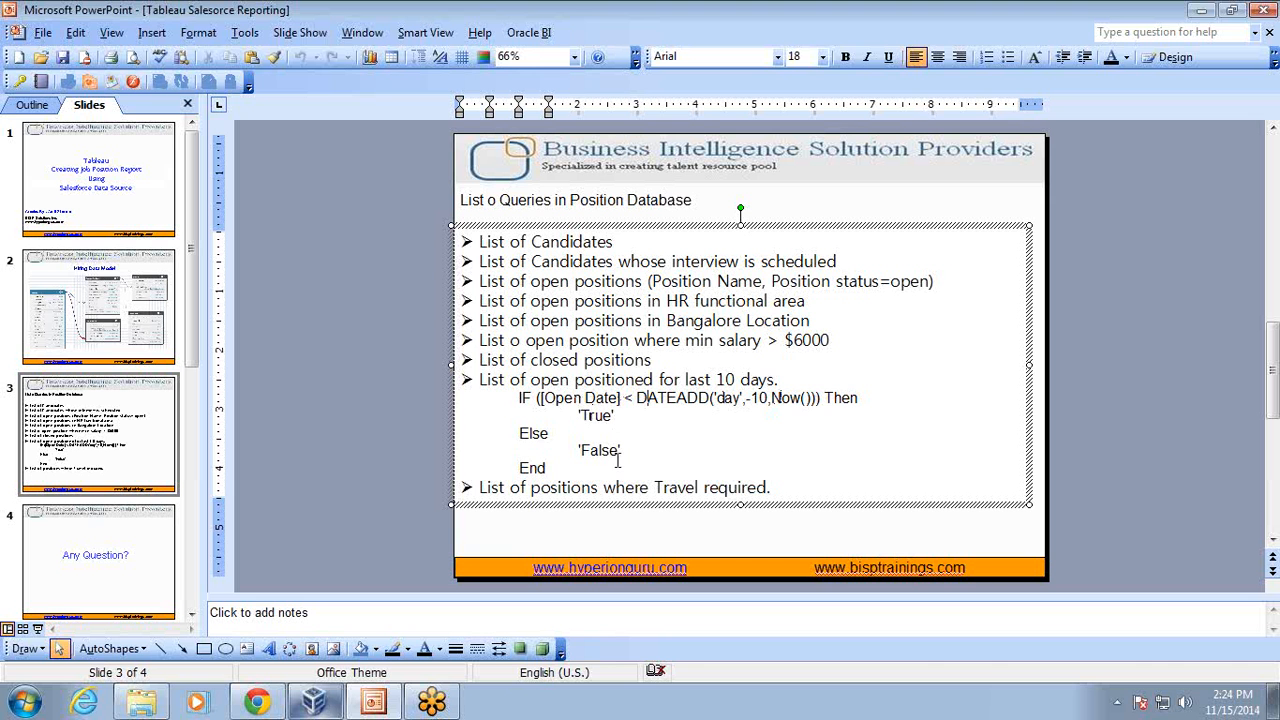
drag(552, 472, 476, 412)
key(ctrl+c)
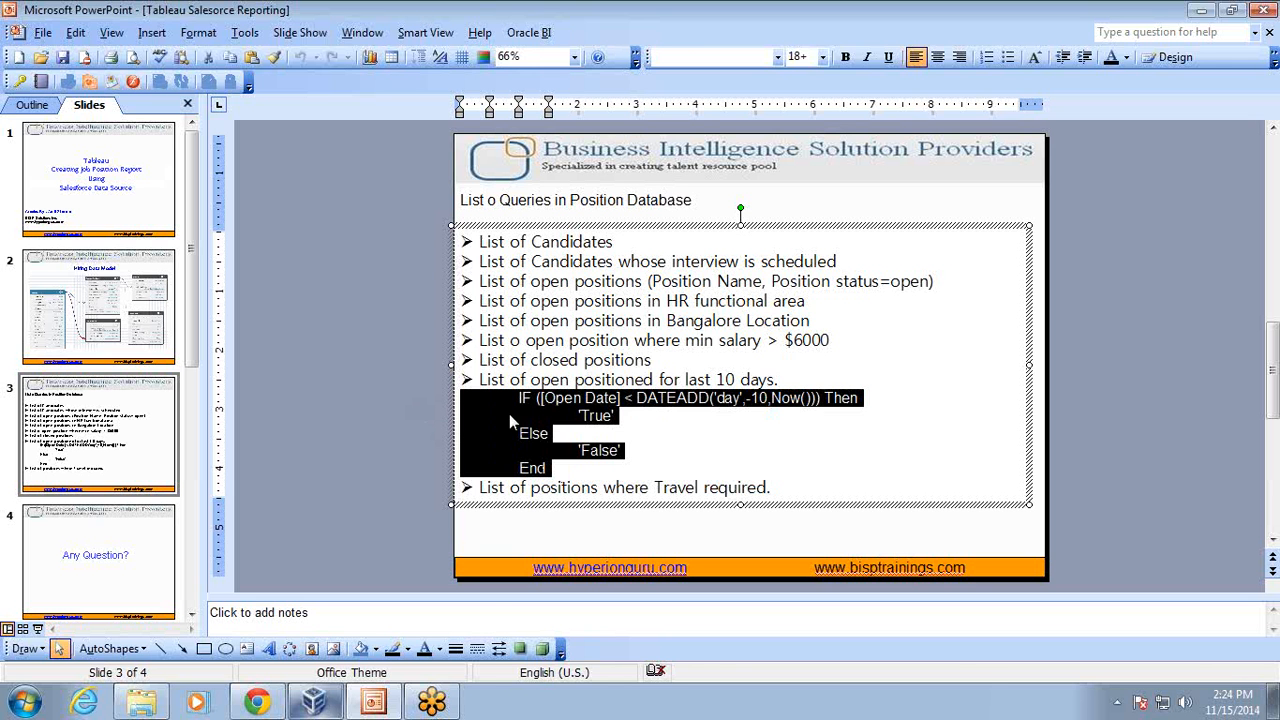
click(314, 700)
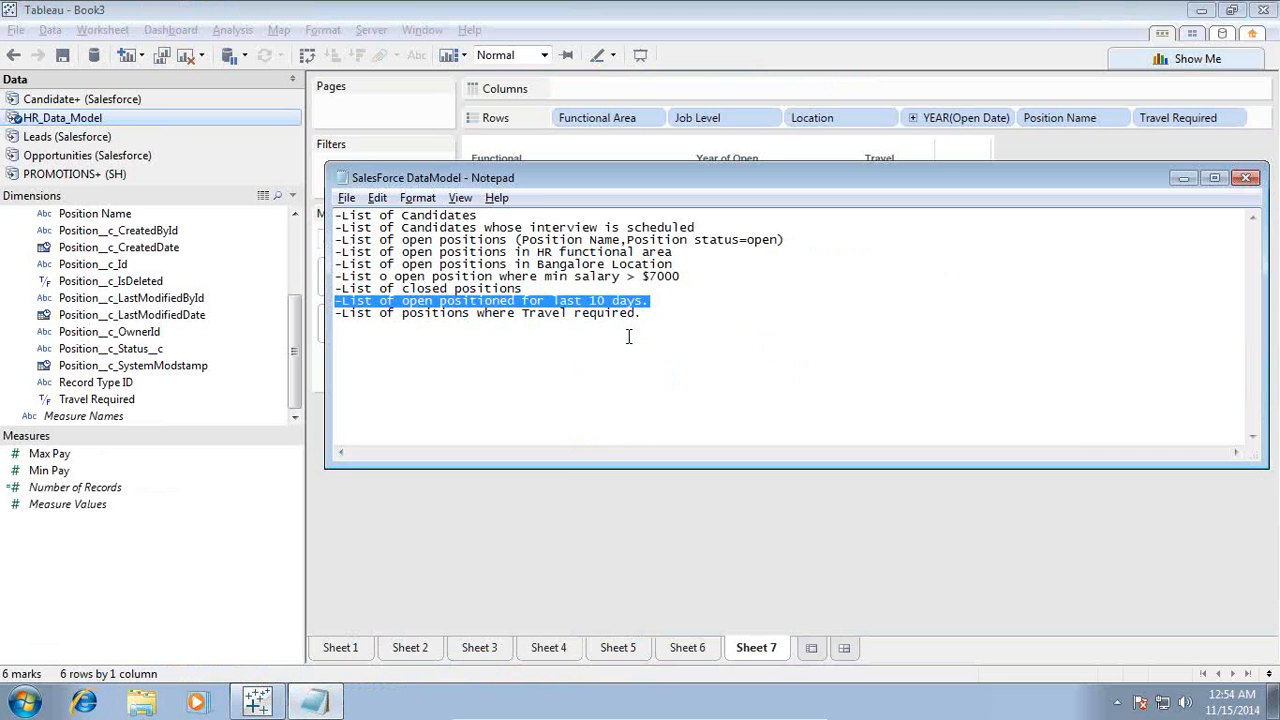
click(620, 117)
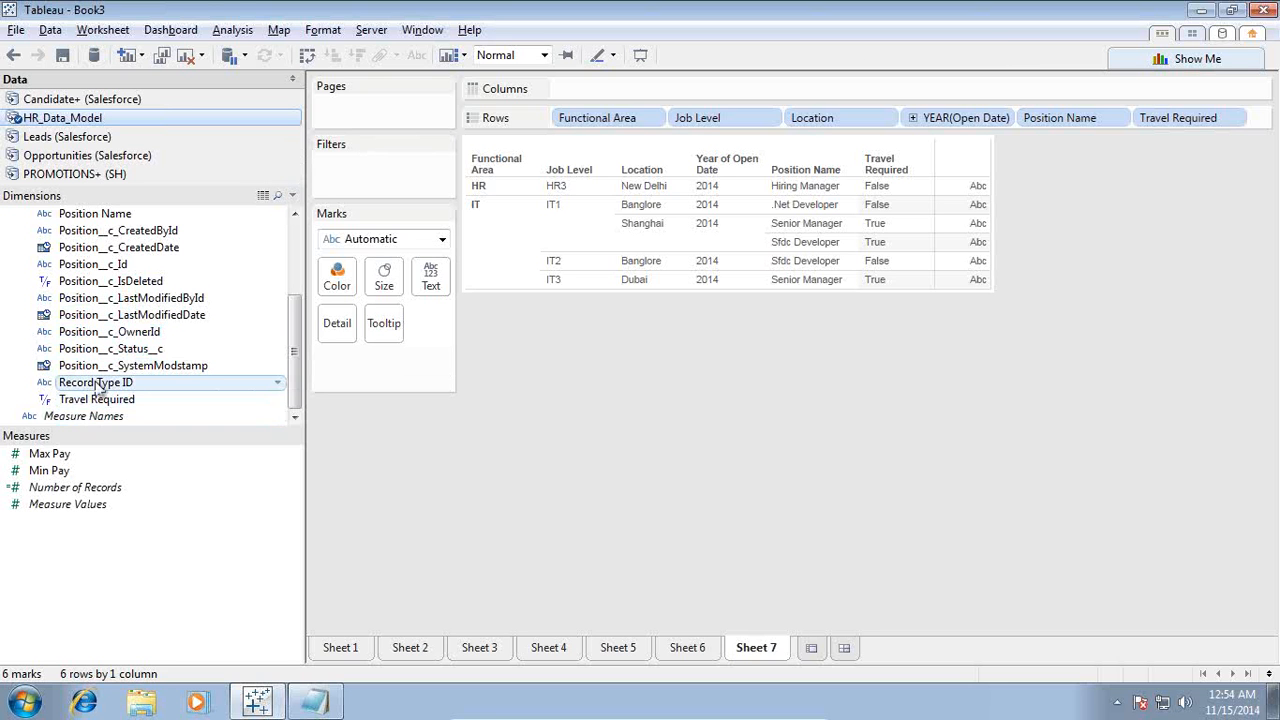
- Create a calculated field with the copied formula IF ([Open Date] < DATEADD('day',-10,Now())) Then 'True' Else 'False' End
click(240, 30)
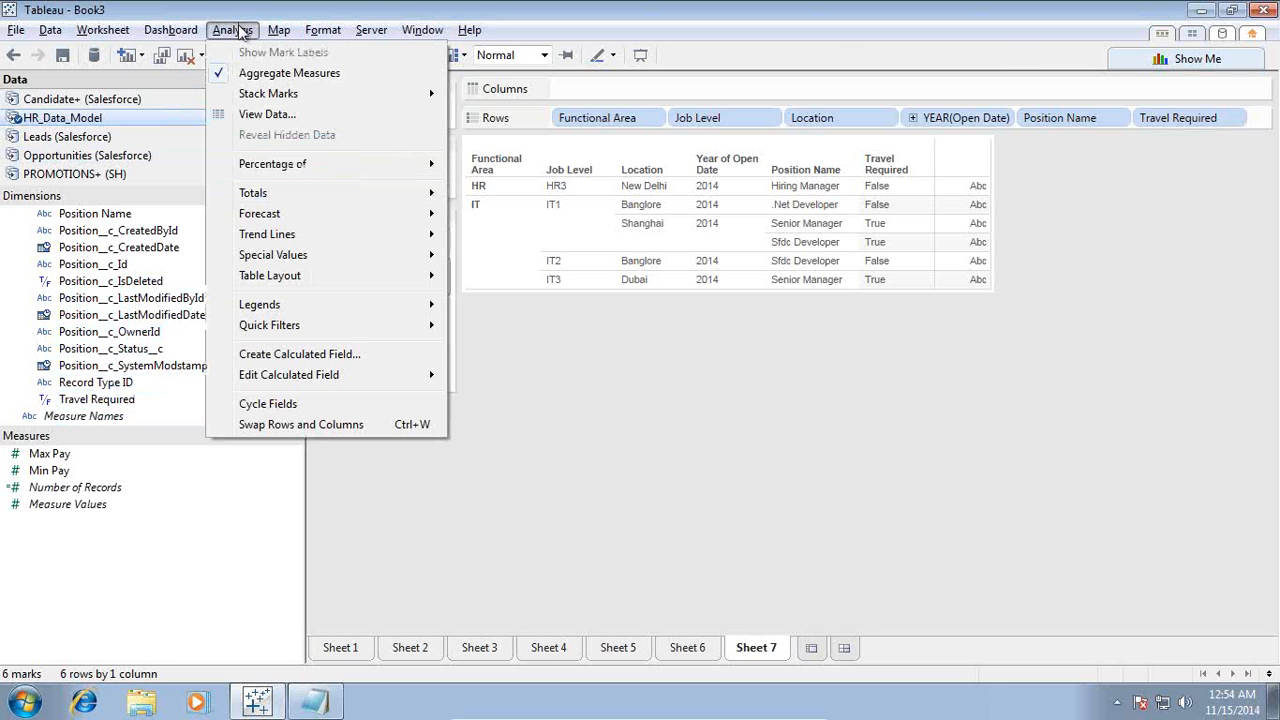
click(296, 362)
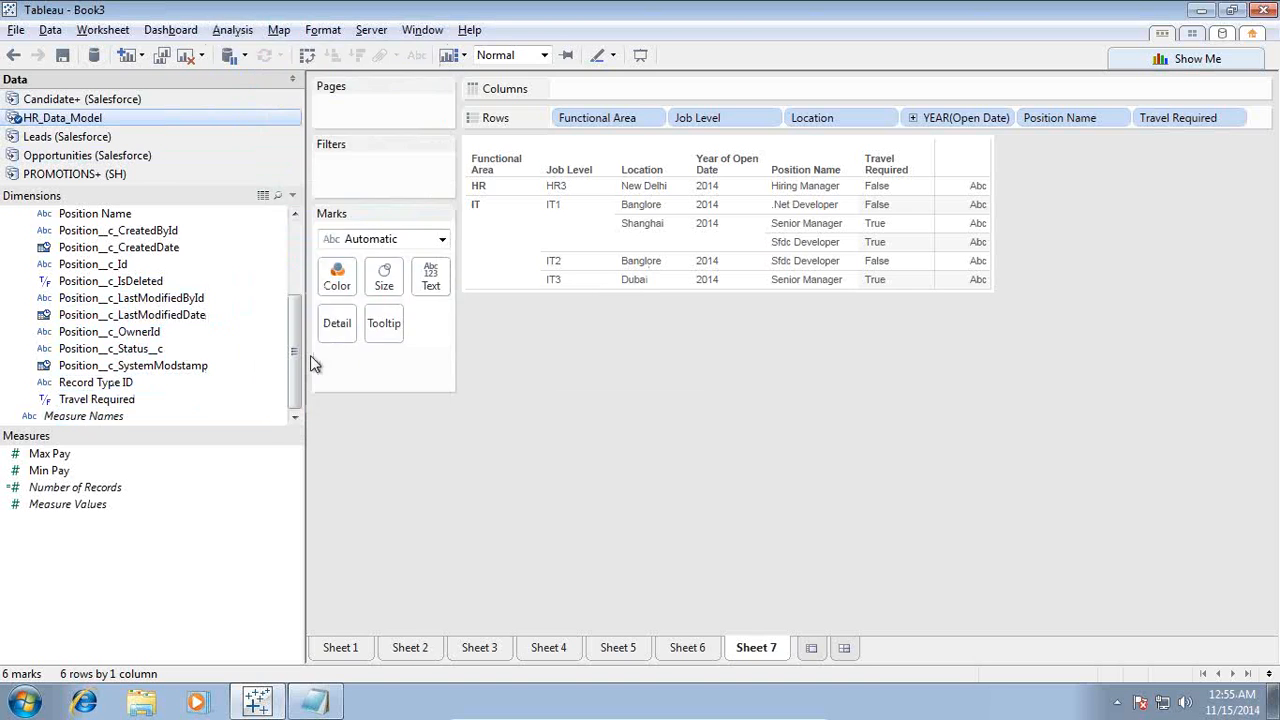
click(438, 195)
key(ctrl+v)
- Name the calculated field Still_Open_Posible and save it
click(328, 90)
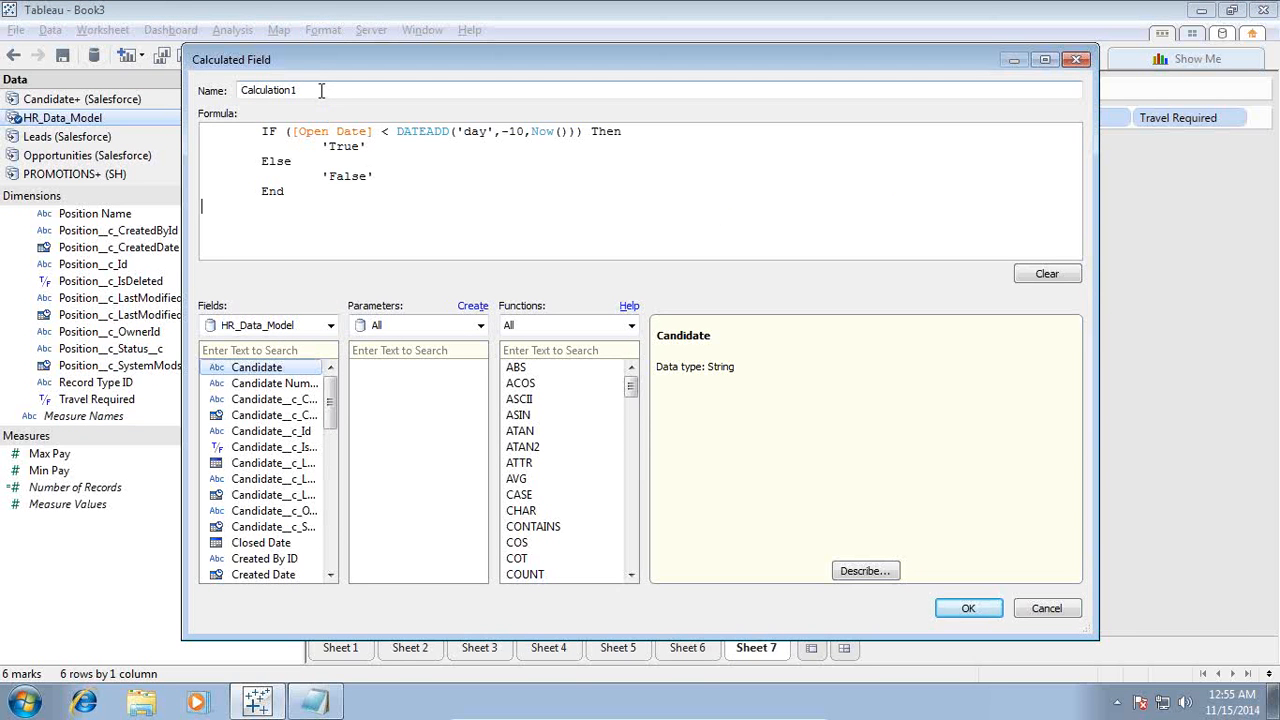
double_click(328, 90)
text(T)
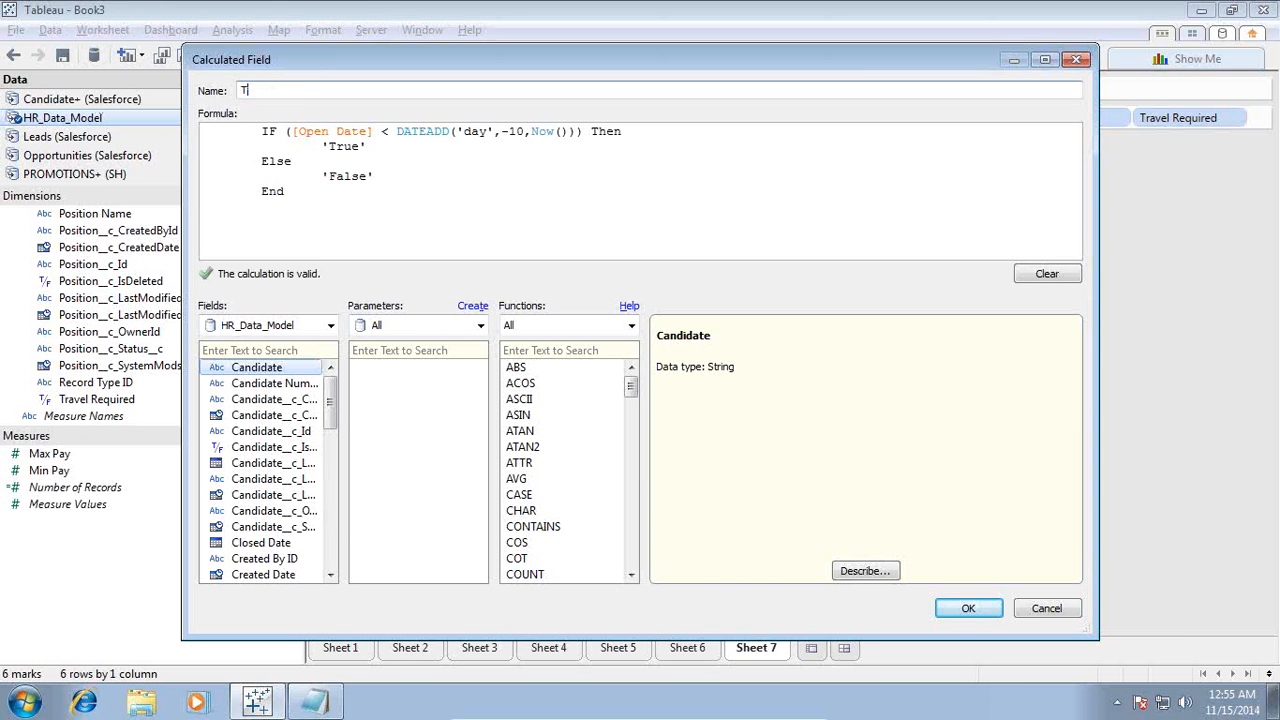
text(est)
key(BackSpace)
key(BackSpace)
key(BackSpace)
key(BackSpace)
text(Open St)
key(BackSpace)
text(ill_)
click(962, 608)
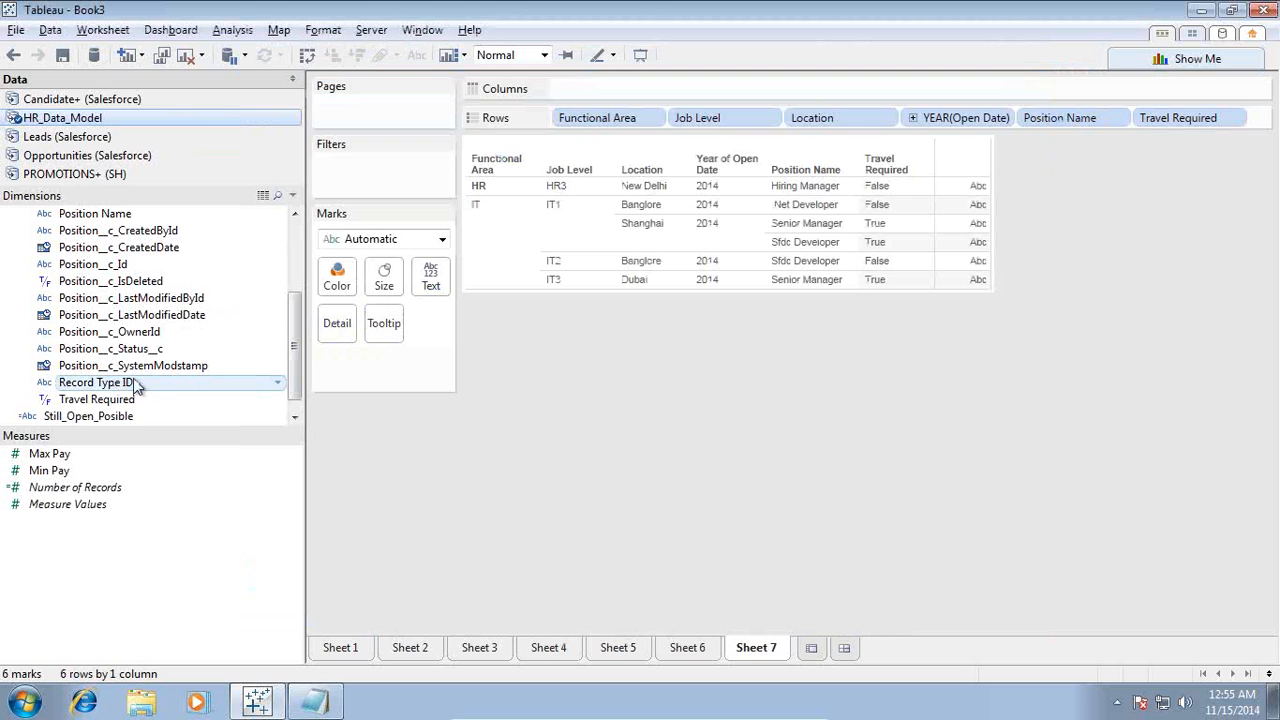
- Filter Sheet 7 by Still_Open_Posible, keeping only the True value
drag(94, 419, 370, 190)
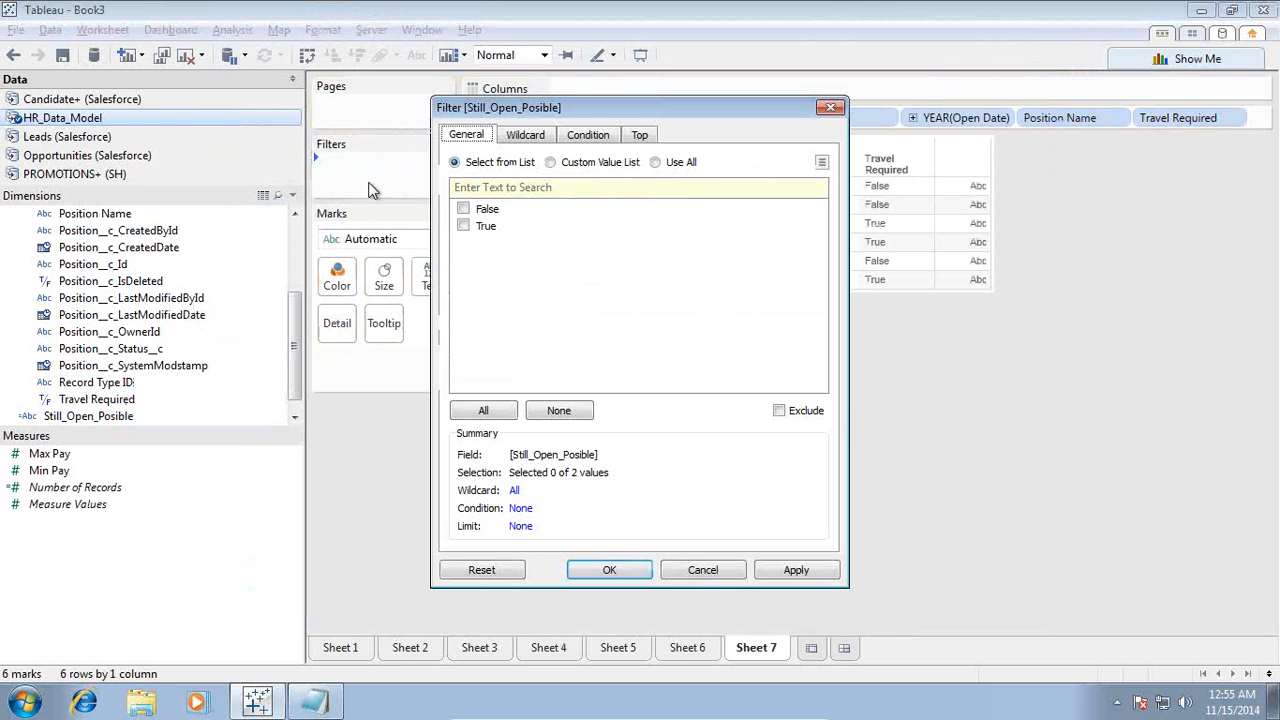
click(463, 225)
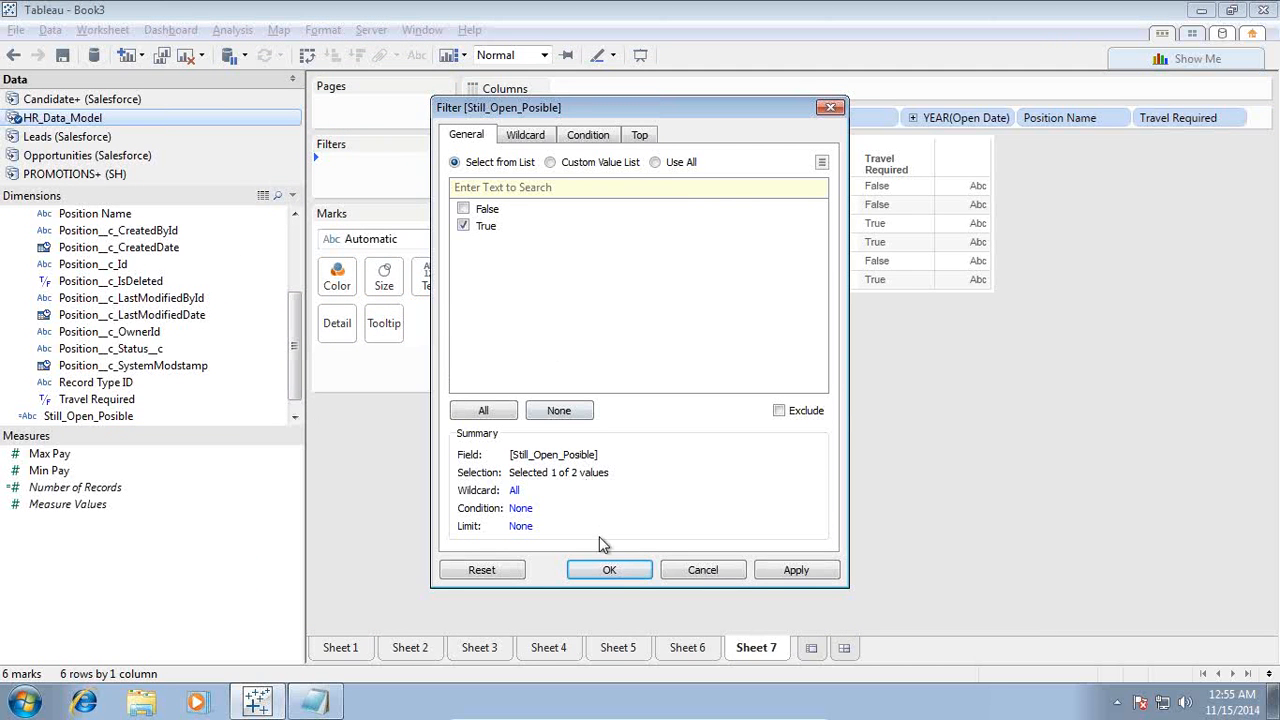
click(765, 572)
click(626, 572)
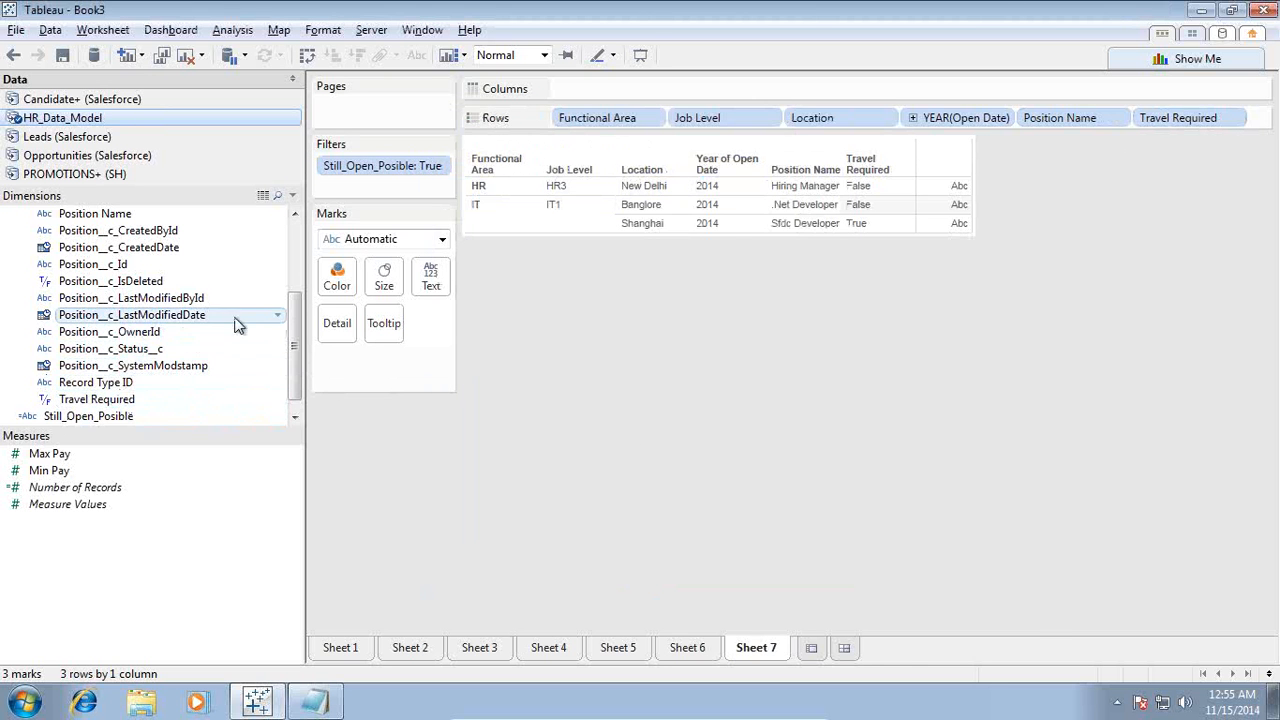
- Add Open Date as the last row field on Sheet 7 and set its custom date detail to Month / Day / Year
scroll(294, 316, up, 3)
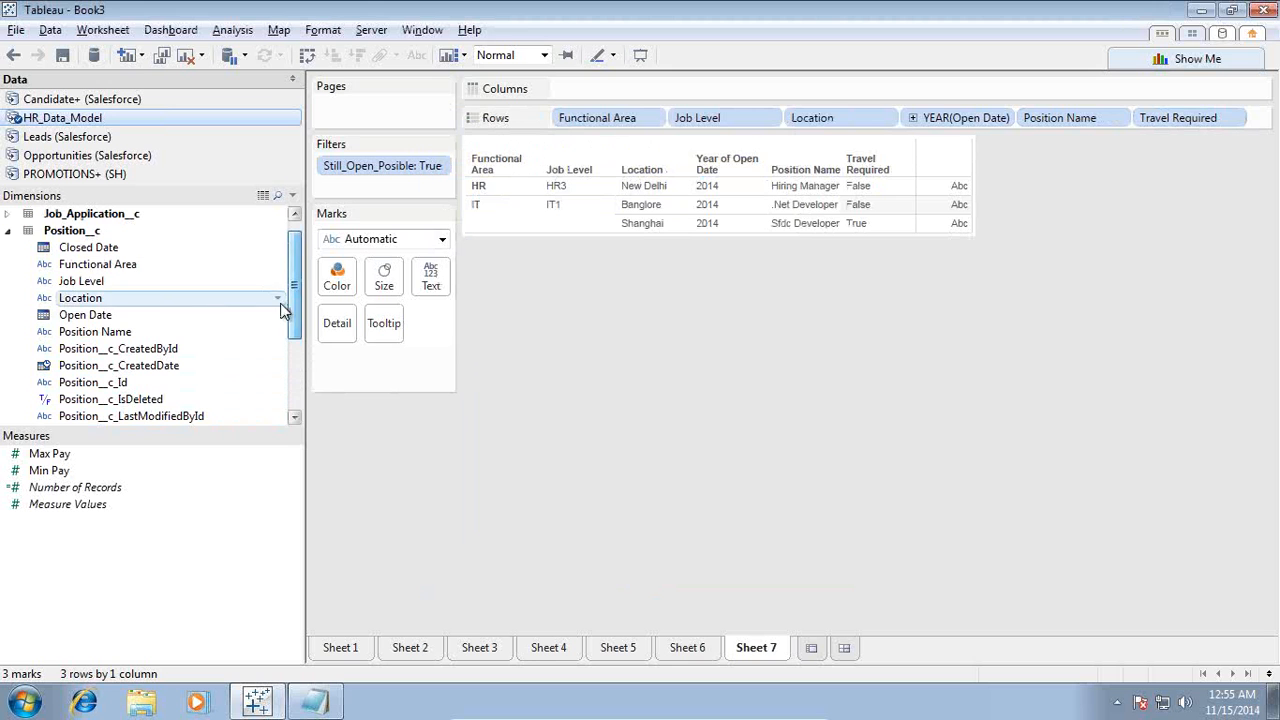
drag(85, 315, 1245, 119)
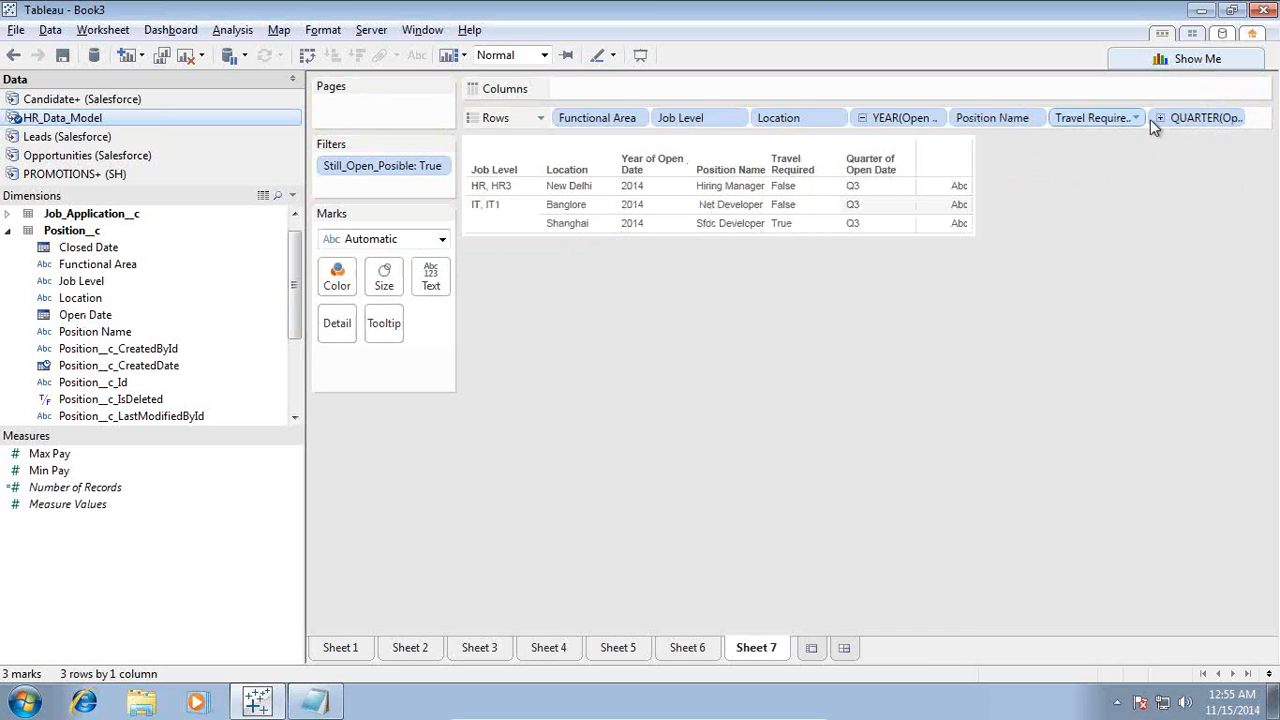
click(1236, 118)
mouse_move(1172, 530)
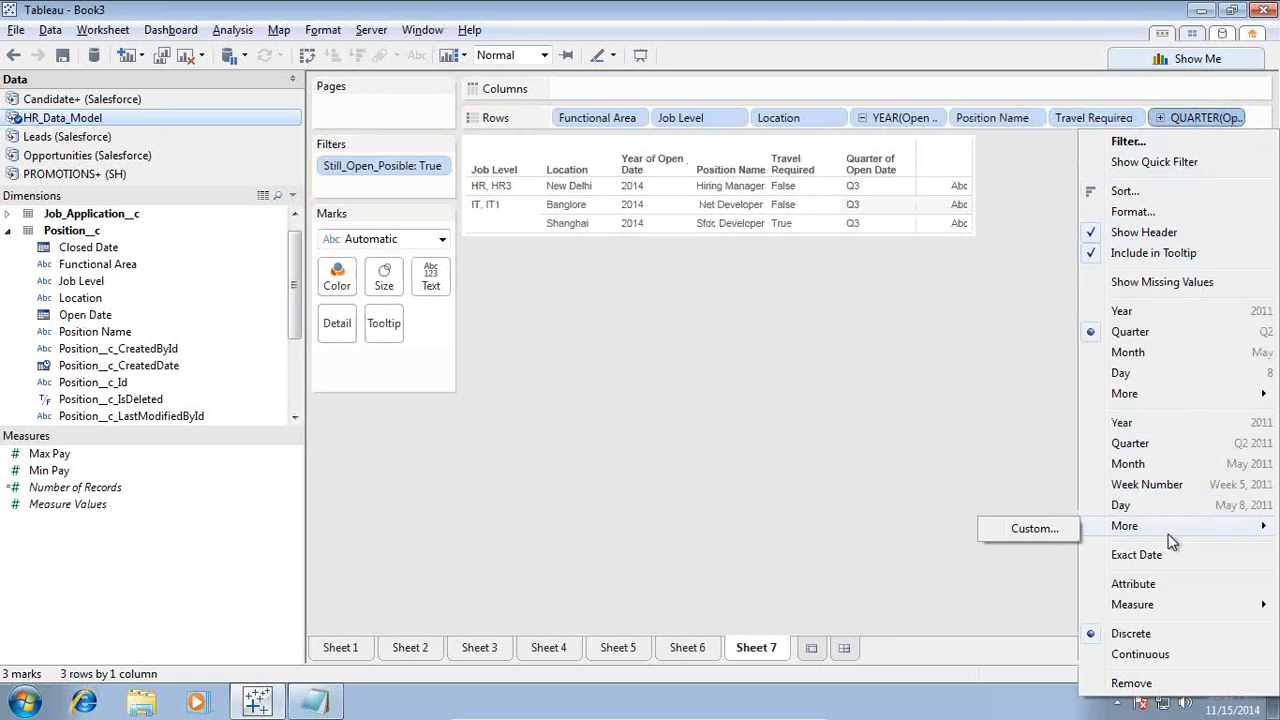
click(1040, 530)
click(572, 330)
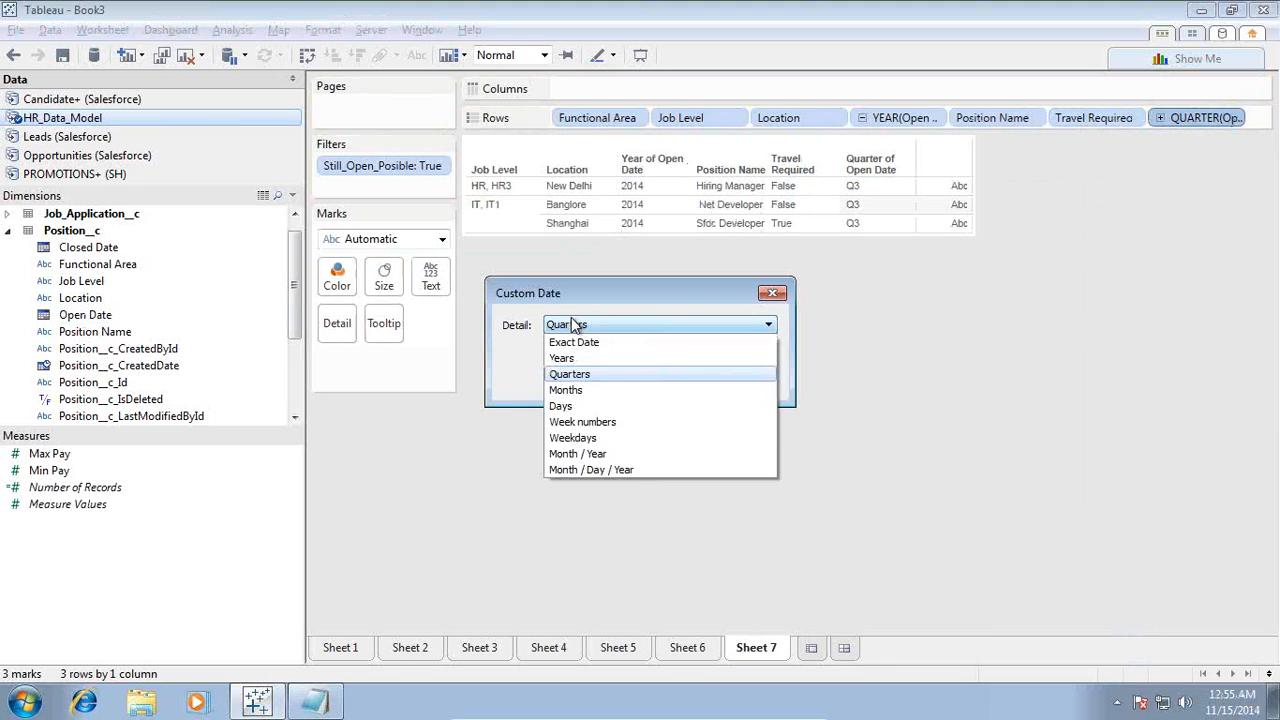
click(585, 469)
click(660, 378)
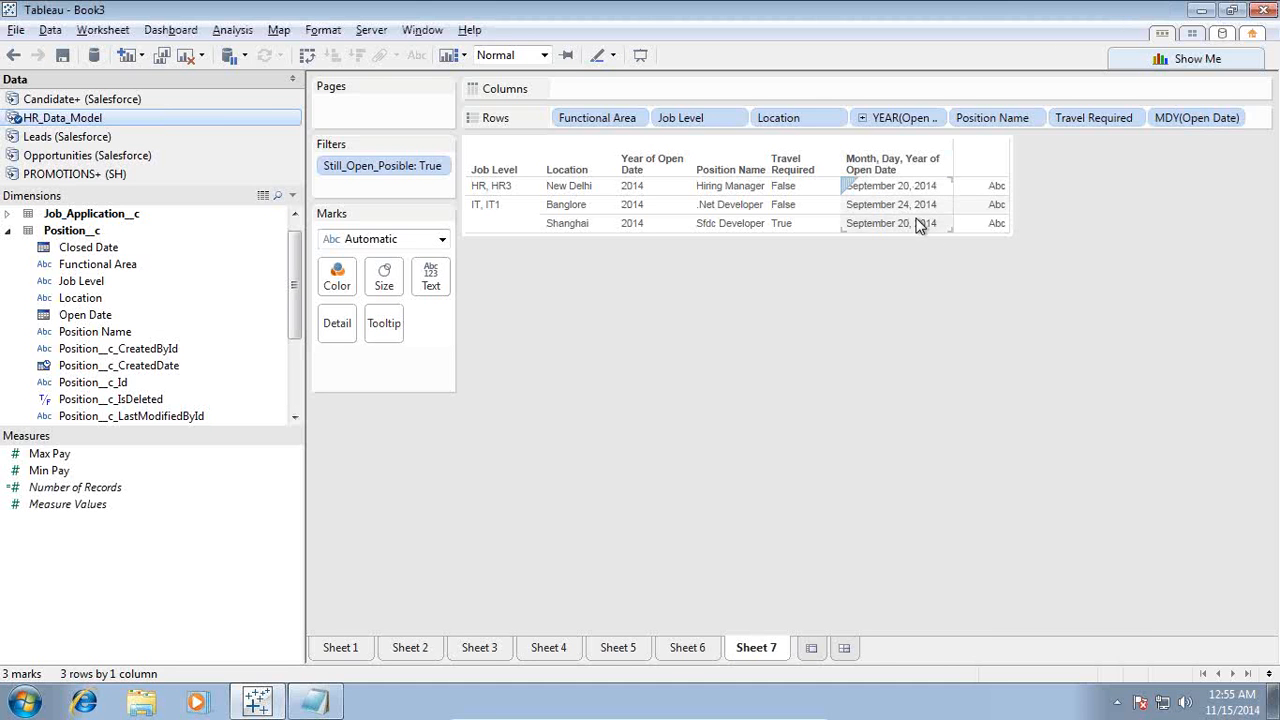
- Remove the Still_Open_Posible filter from Sheet 7
right_click(445, 166)
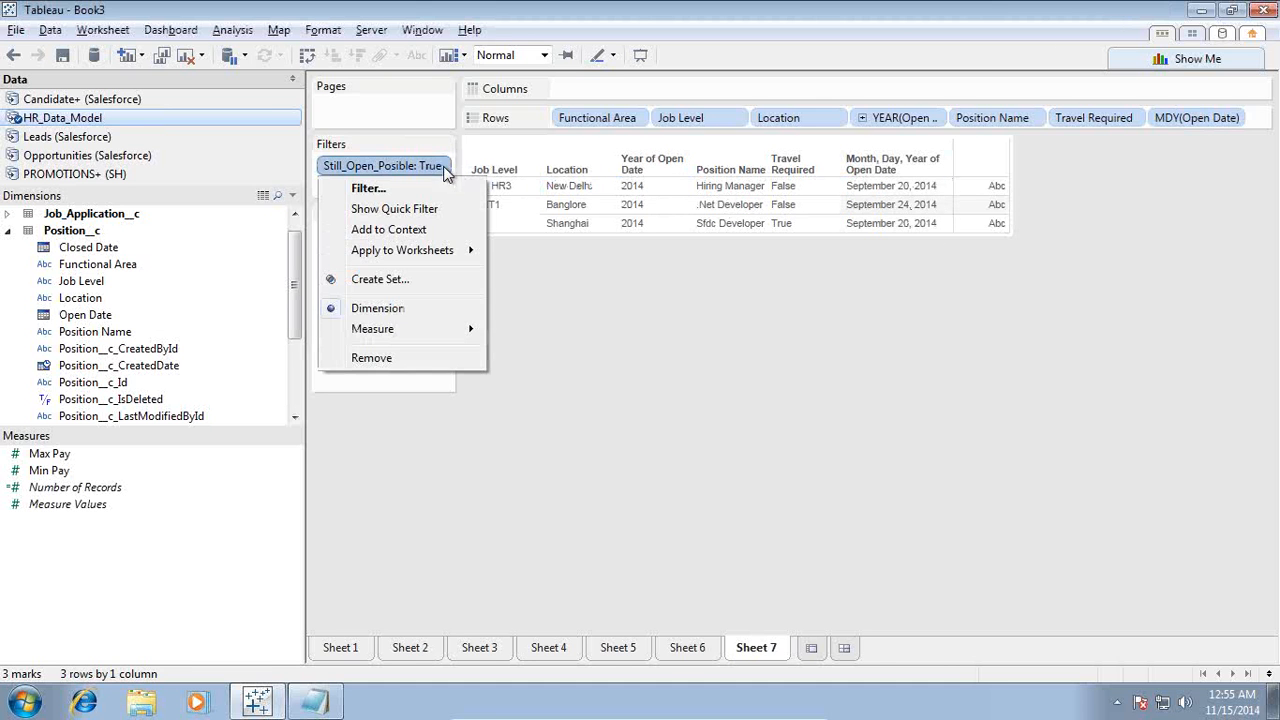
click(378, 360)
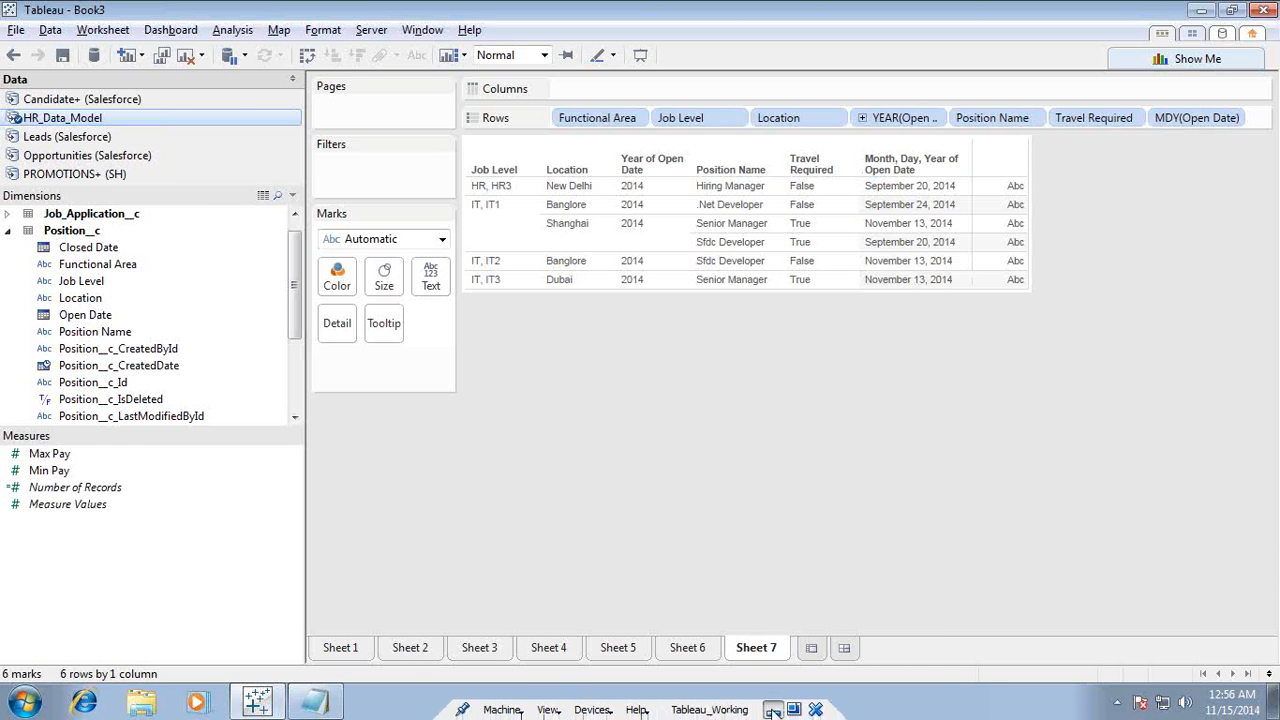
- Switch to PowerPoint, highlight the query for positions where travel is required on slide 3, and return to Tableau
click(772, 712)
click(770, 488)
drag(802, 490, 479, 487)
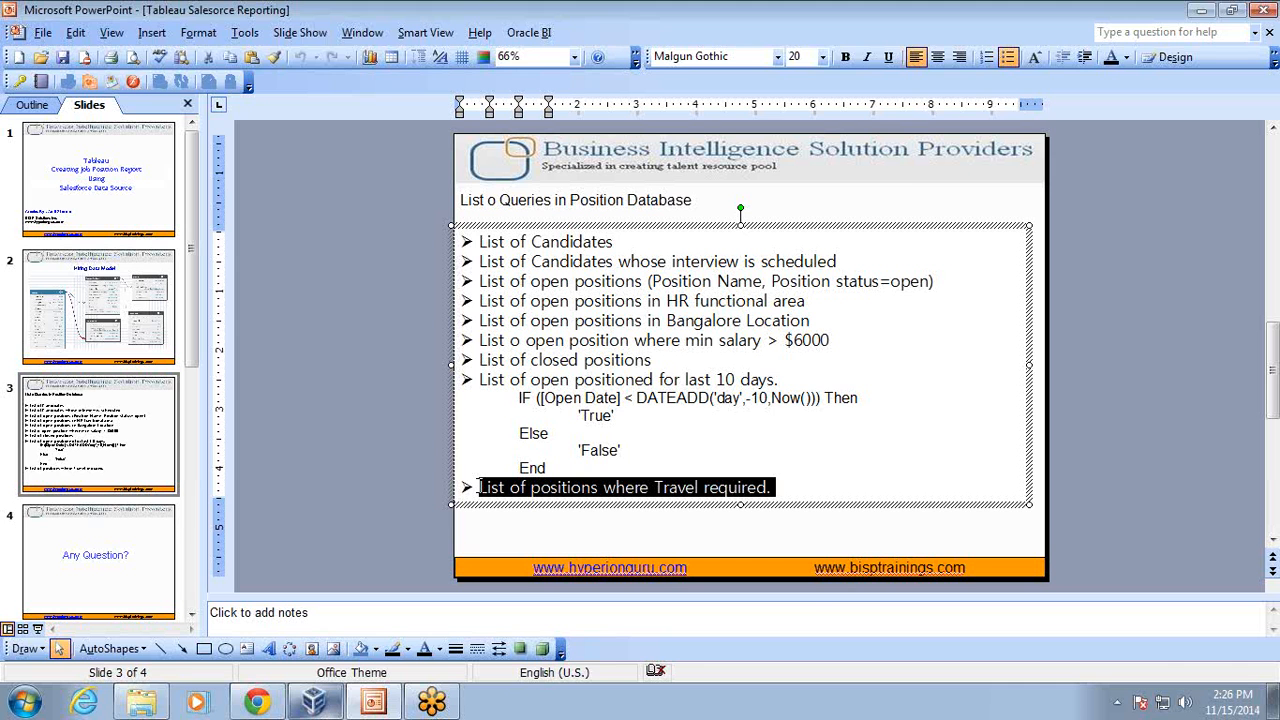
click(314, 702)
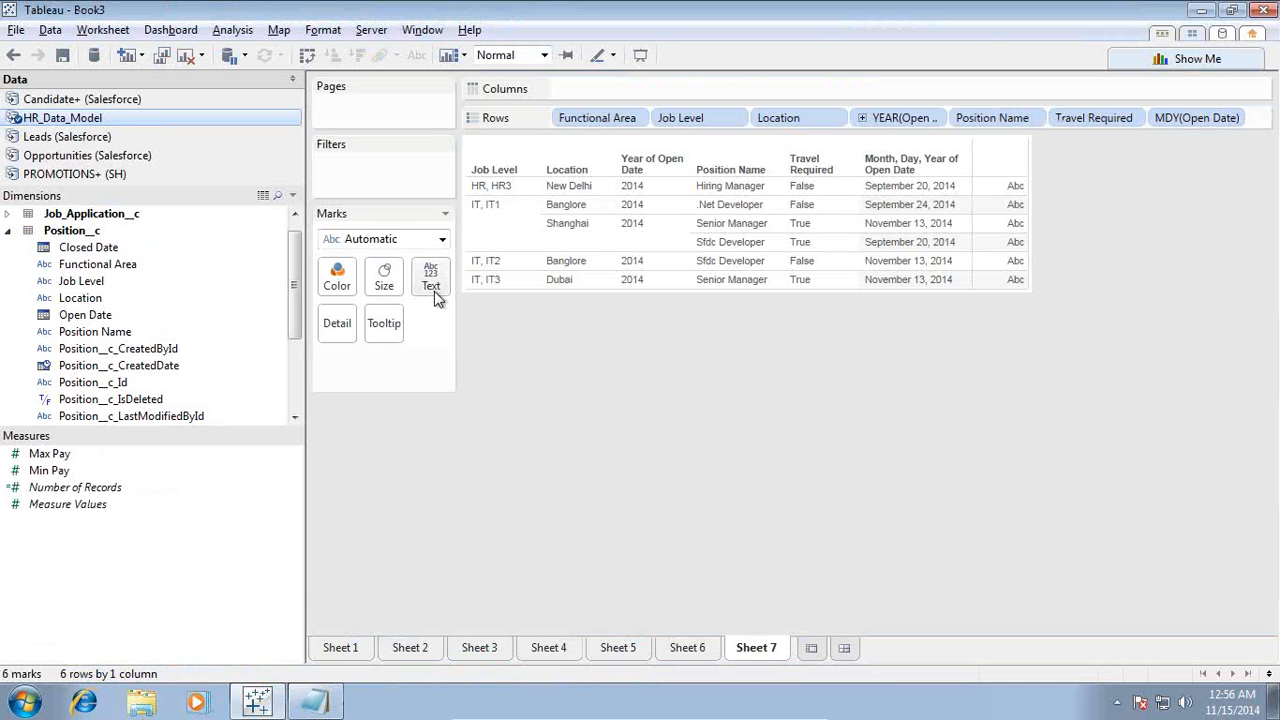
- Keep only the positions whose Travel Required value is True on Sheet 7
click(818, 192)
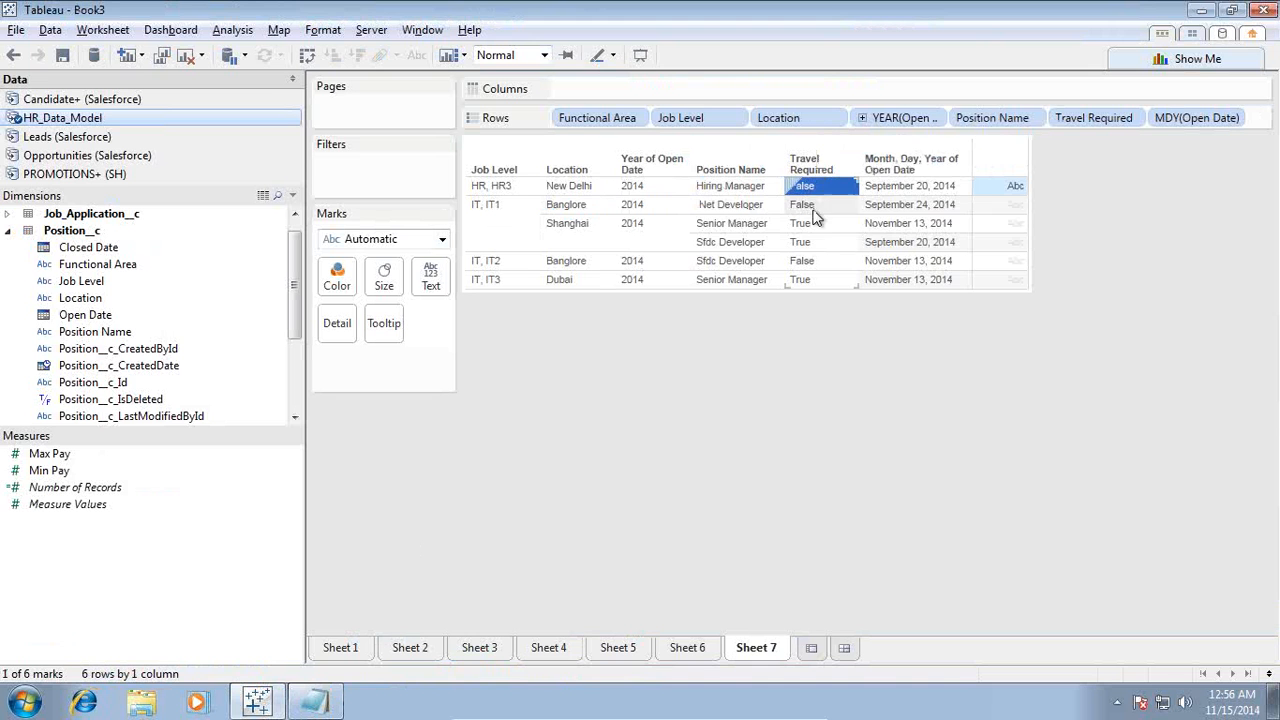
right_click(809, 229)
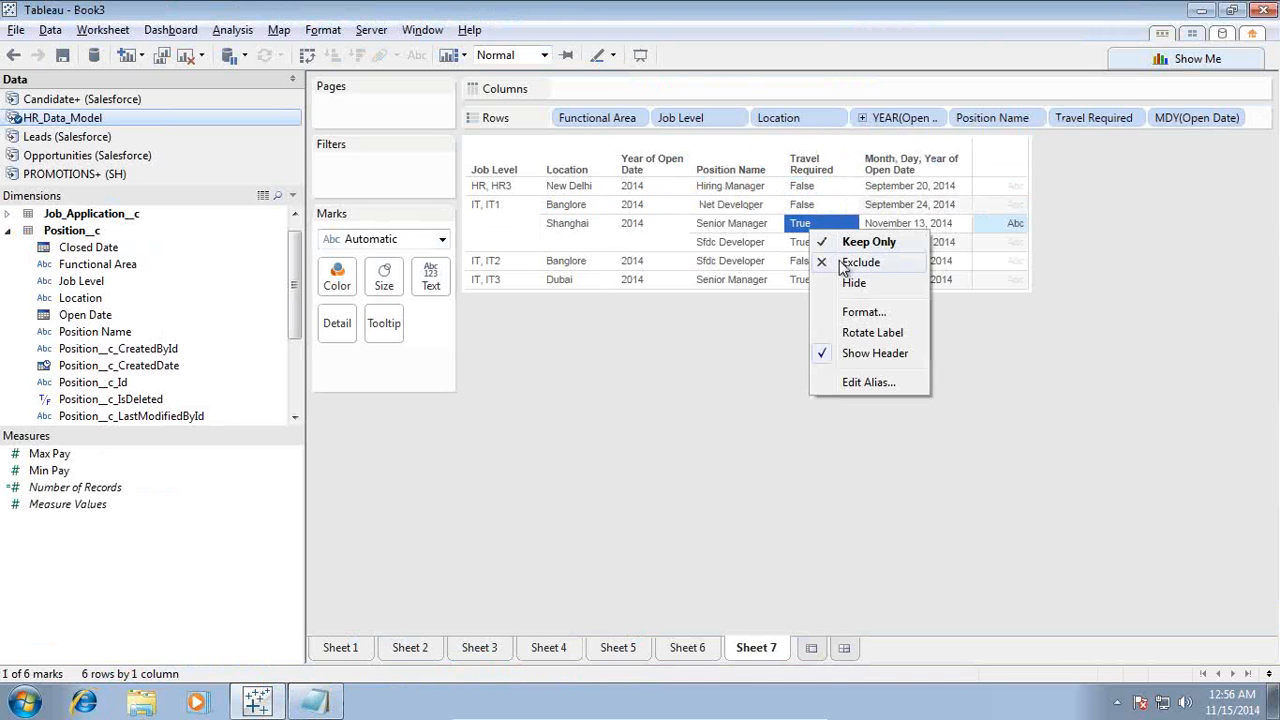
click(845, 245)
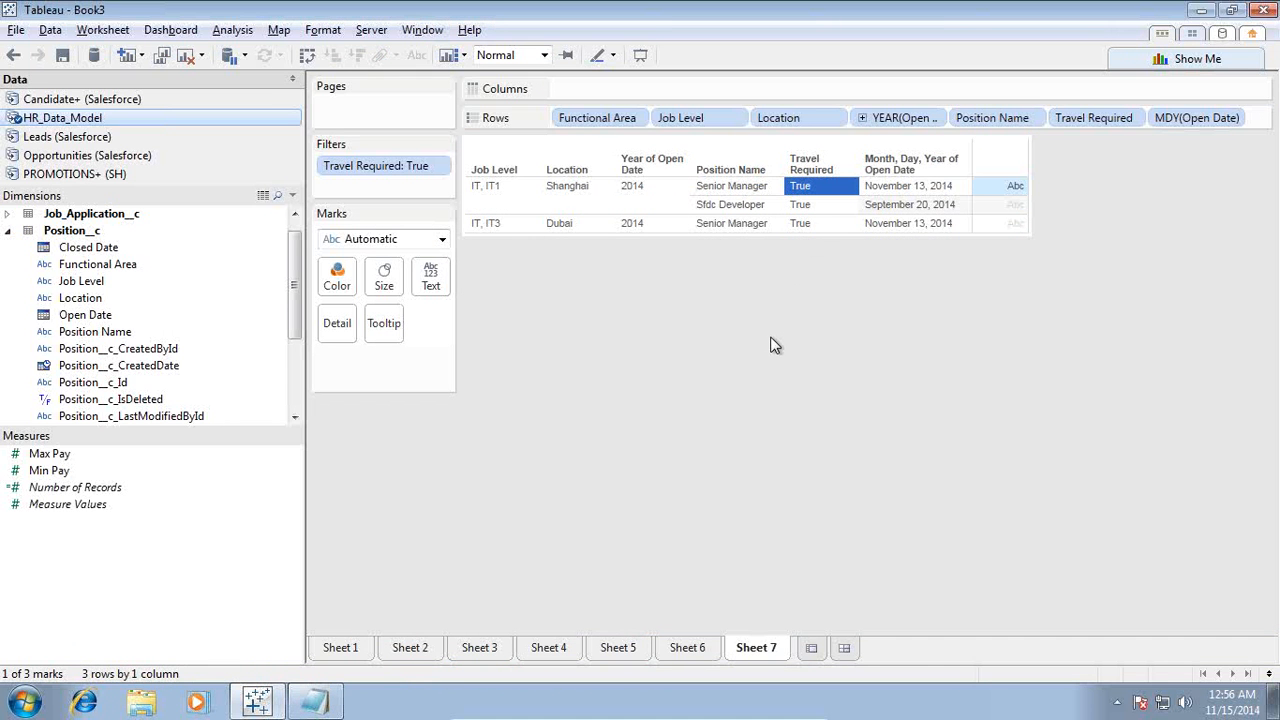